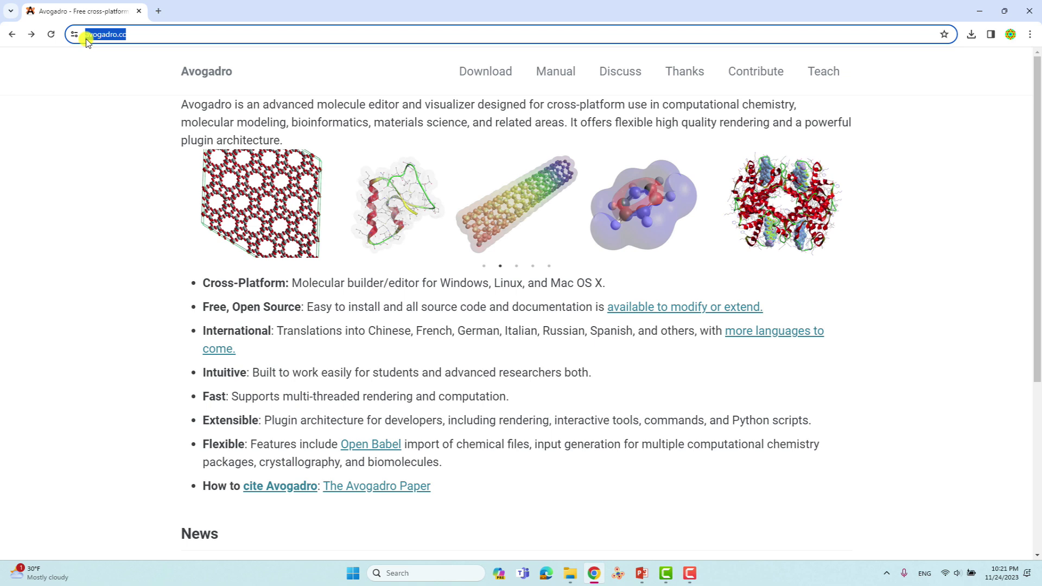
Step: Download the Avogadro-1.2.0n-win32.exe installer from avogadro.cc, run it, and dismiss its request to make changes to the device
{"action": "left_click", "coordinate": [129, 37]}
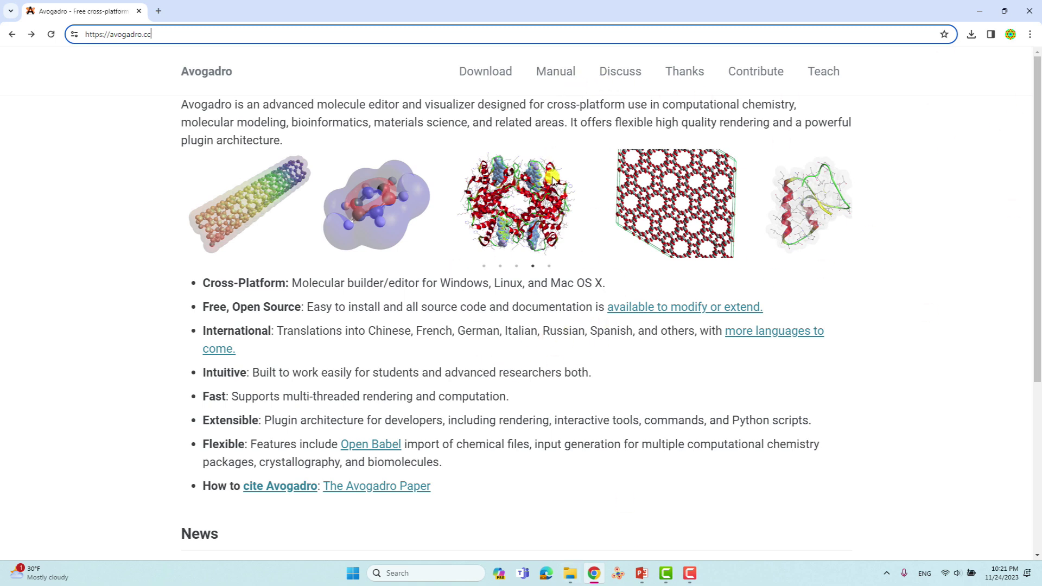
{"action": "left_click", "coordinate": [490, 72]}
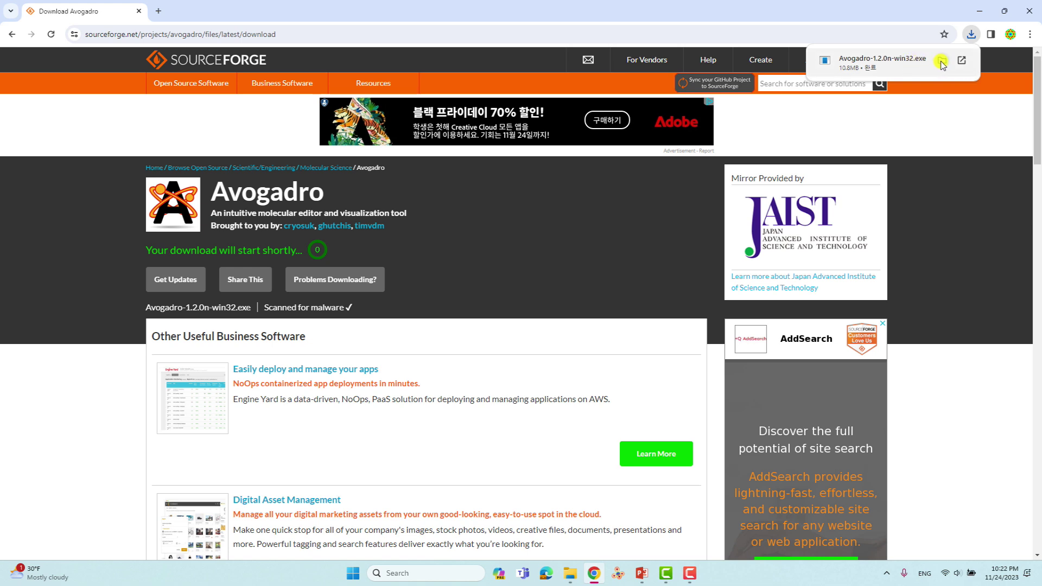
{"action": "left_click", "coordinate": [891, 64]}
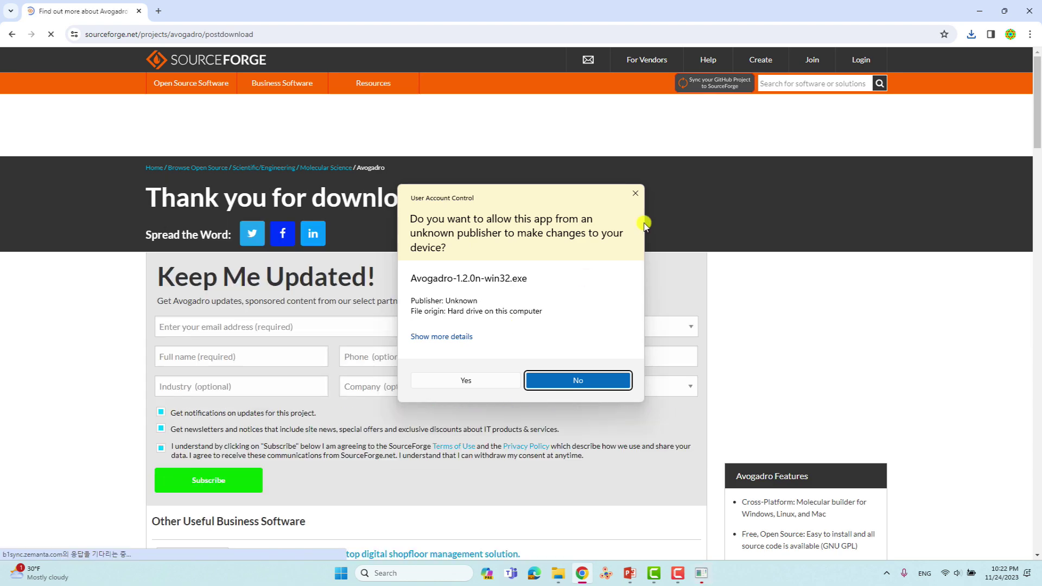
{"action": "left_click", "coordinate": [639, 194]}
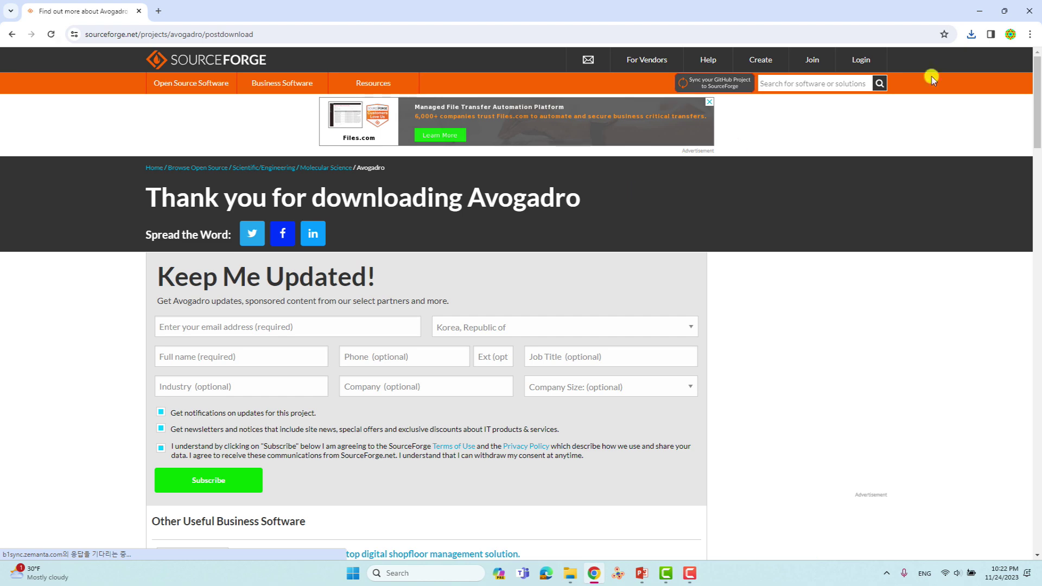
Step: Switch from the browser to the desktop, find Avogadro through the Windows search and open it
{"action": "left_click", "coordinate": [1005, 11]}
{"action": "key", "text": "super+d"}
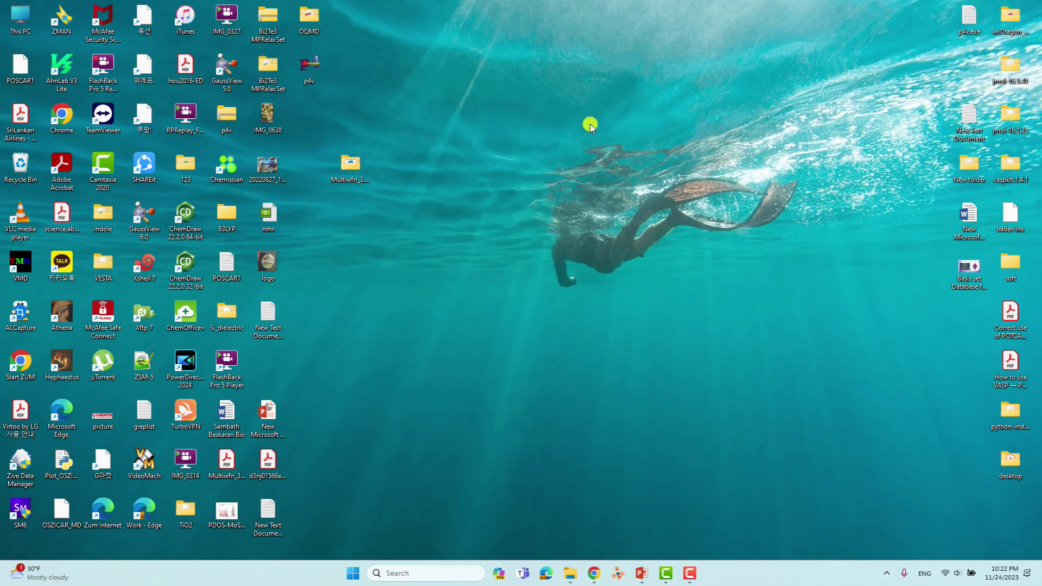
{"action": "left_click", "coordinate": [421, 572]}
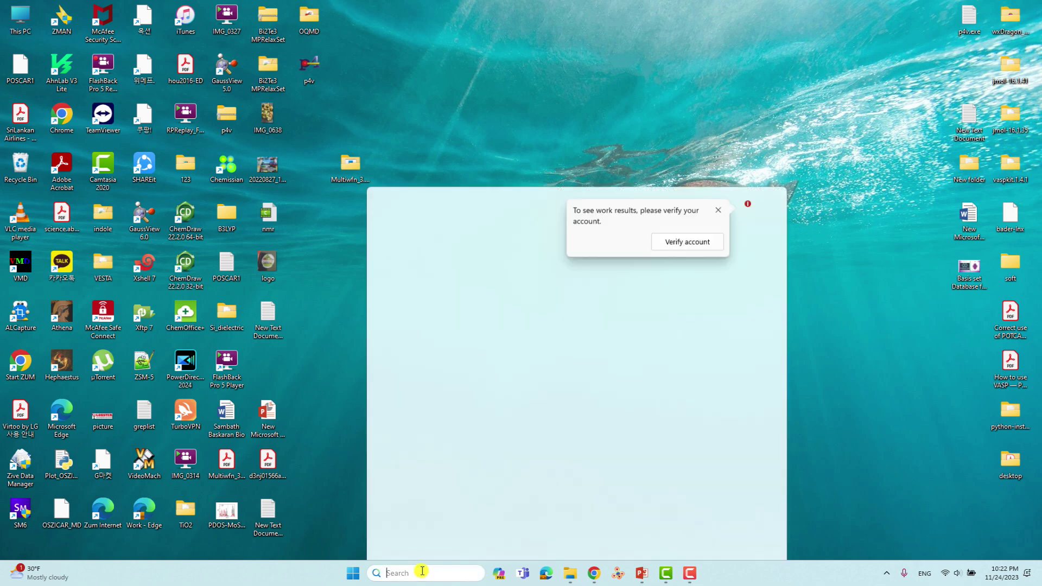
{"action": "type", "text": "a"}
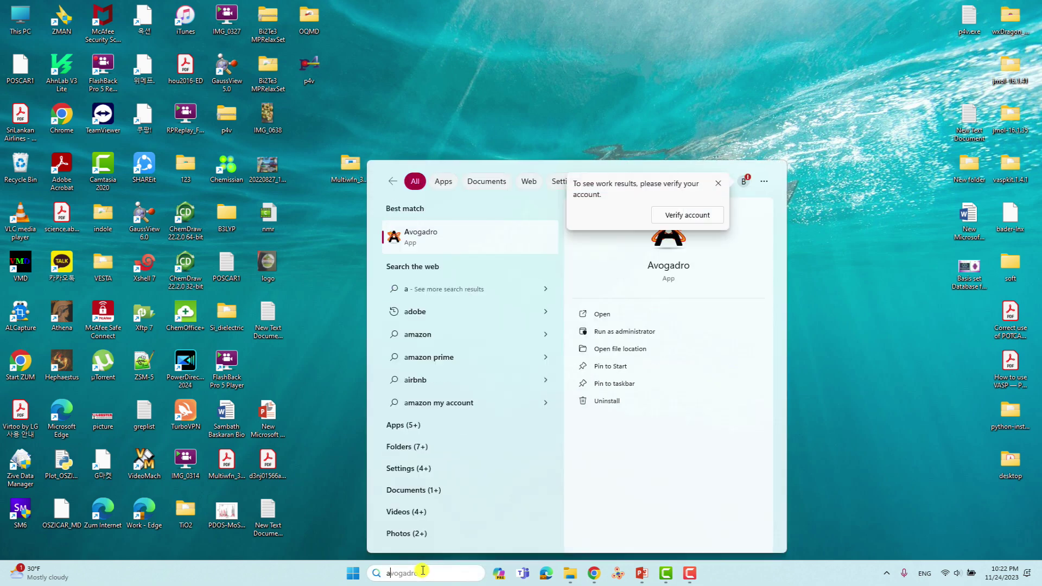
{"action": "left_click", "coordinate": [411, 237]}
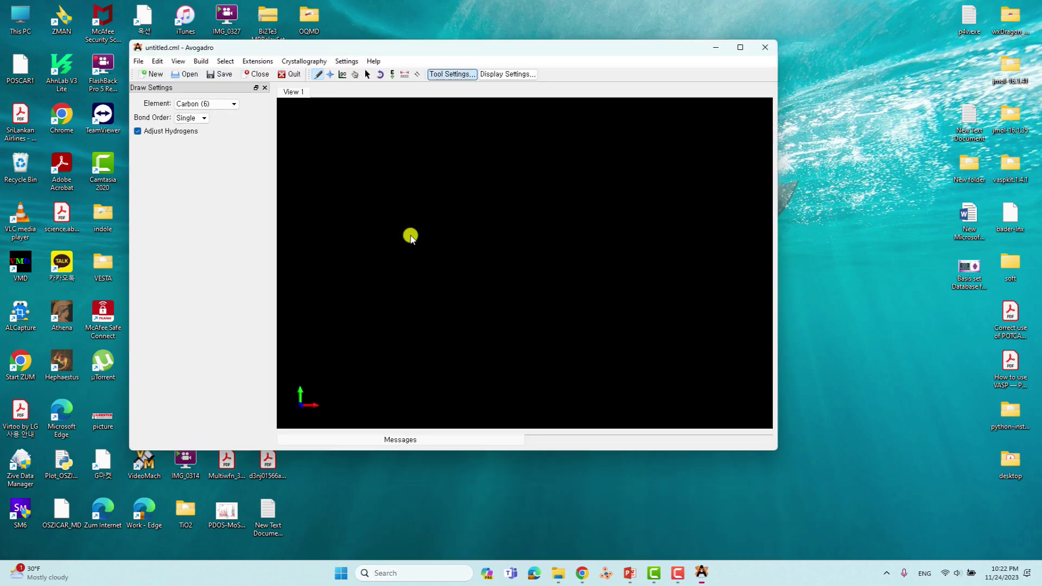
{"action": "left_click_drag", "start_coordinate": [518, 52], "coordinate": [616, 55]}
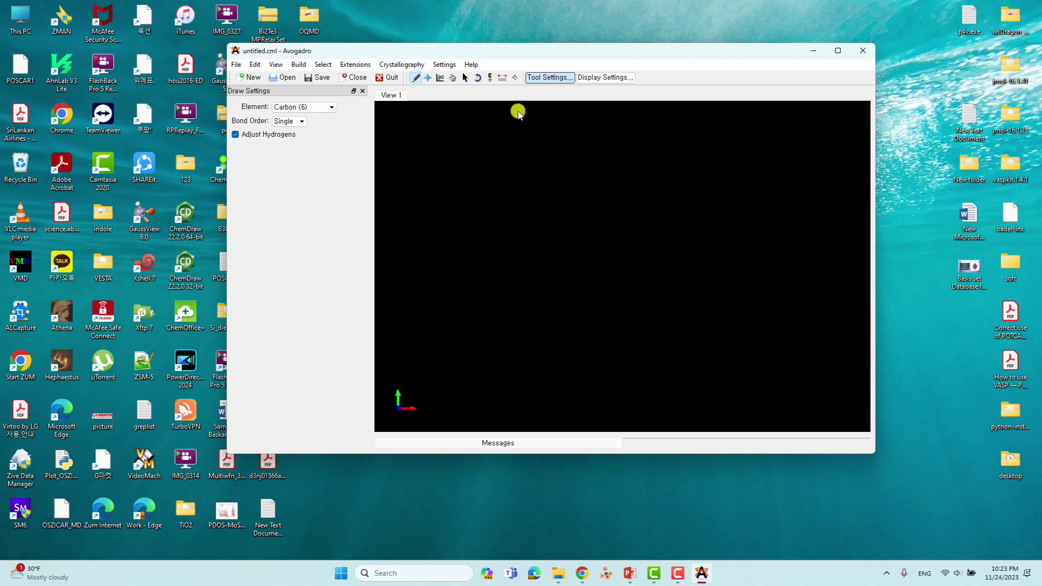
Step: Open the Nanotube Builder and set the chirality indices to n = 6 and m = 6
{"action": "left_click", "coordinate": [300, 66]}
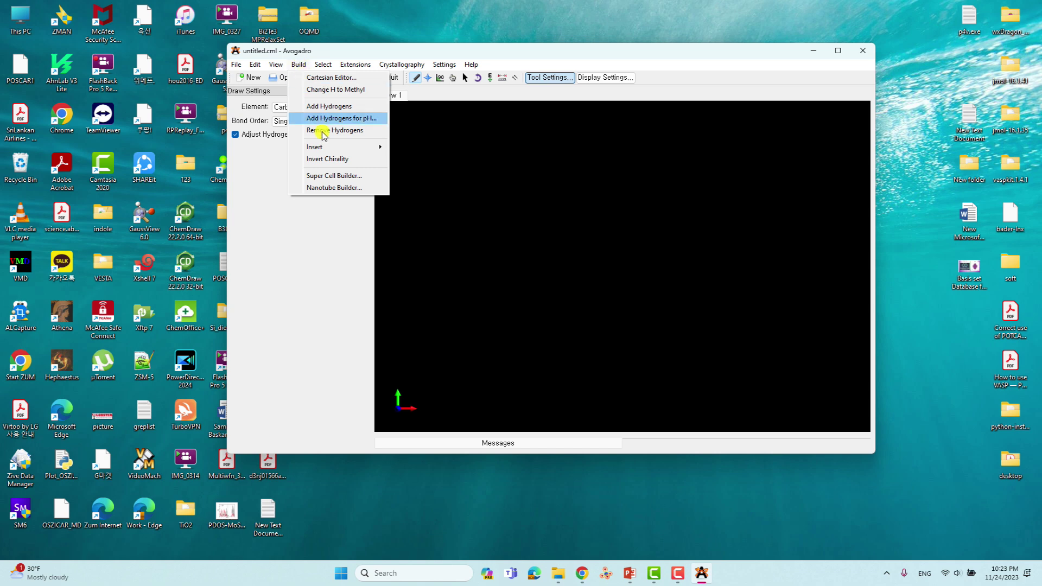
{"action": "left_click", "coordinate": [331, 188]}
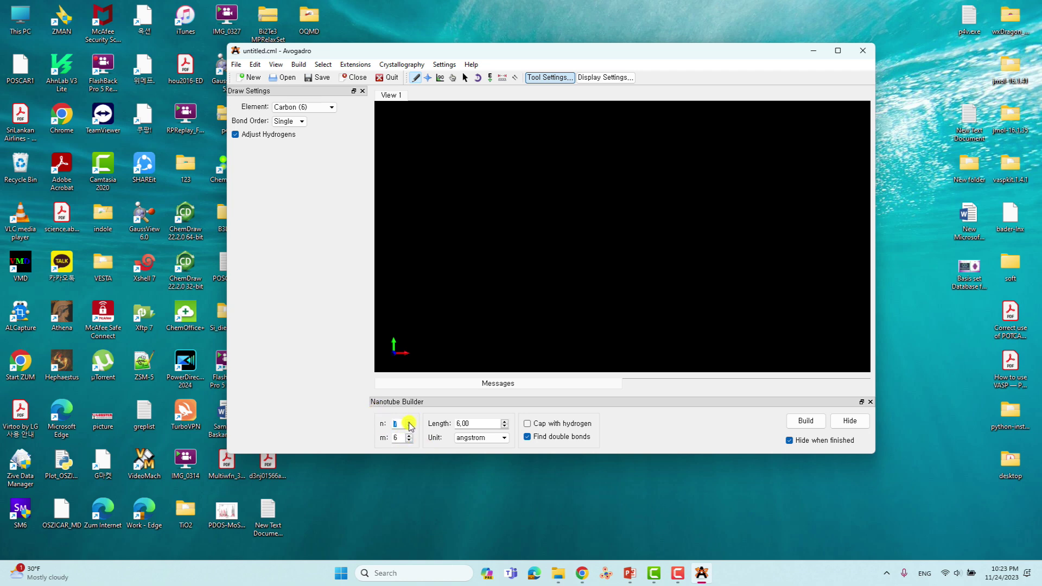
{"action": "left_click", "coordinate": [409, 422]}
{"action": "left_click", "coordinate": [409, 421]}
{"action": "left_click", "coordinate": [400, 426]}
{"action": "left_click", "coordinate": [401, 438]}
Step: Set the nanotube length to 12.00 with angstrom as the unit
{"action": "left_click", "coordinate": [504, 422]}
{"action": "left_click", "coordinate": [504, 422]}
{"action": "left_click", "coordinate": [505, 421]}
{"action": "left_click", "coordinate": [504, 422]}
{"action": "left_click", "coordinate": [483, 427]}
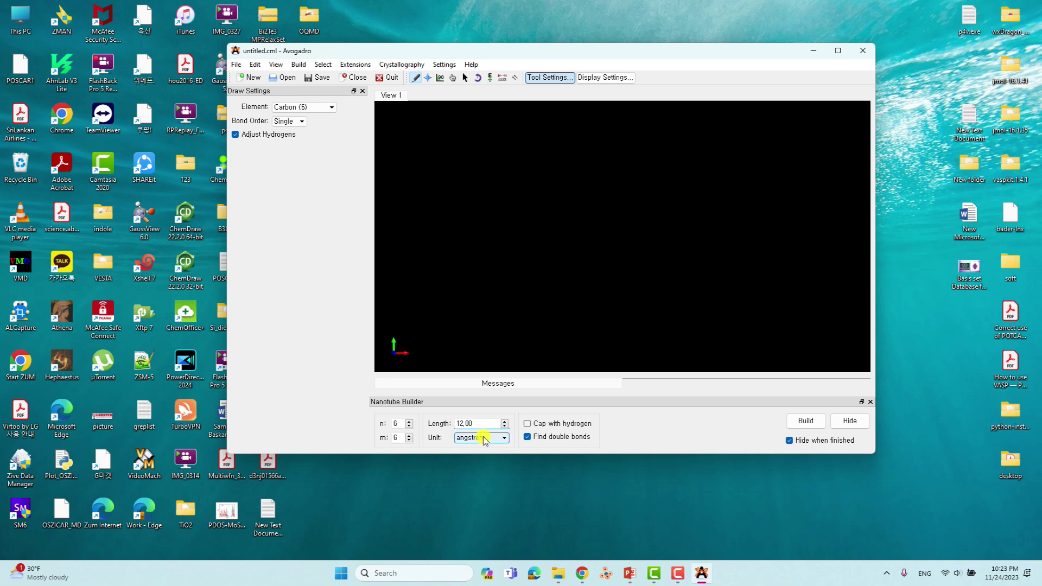
{"action": "left_click", "coordinate": [485, 438]}
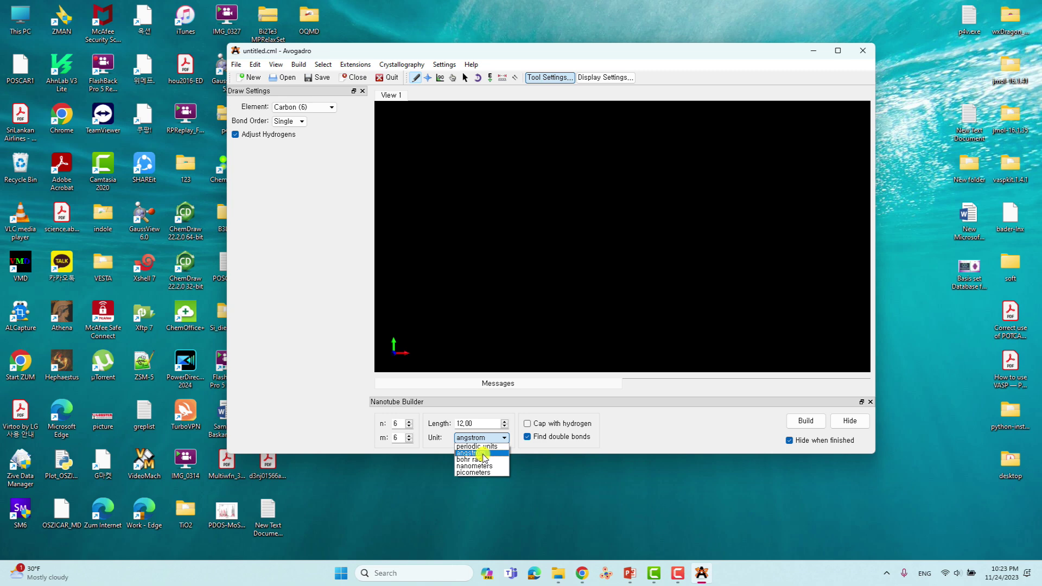
{"action": "left_click", "coordinate": [483, 453]}
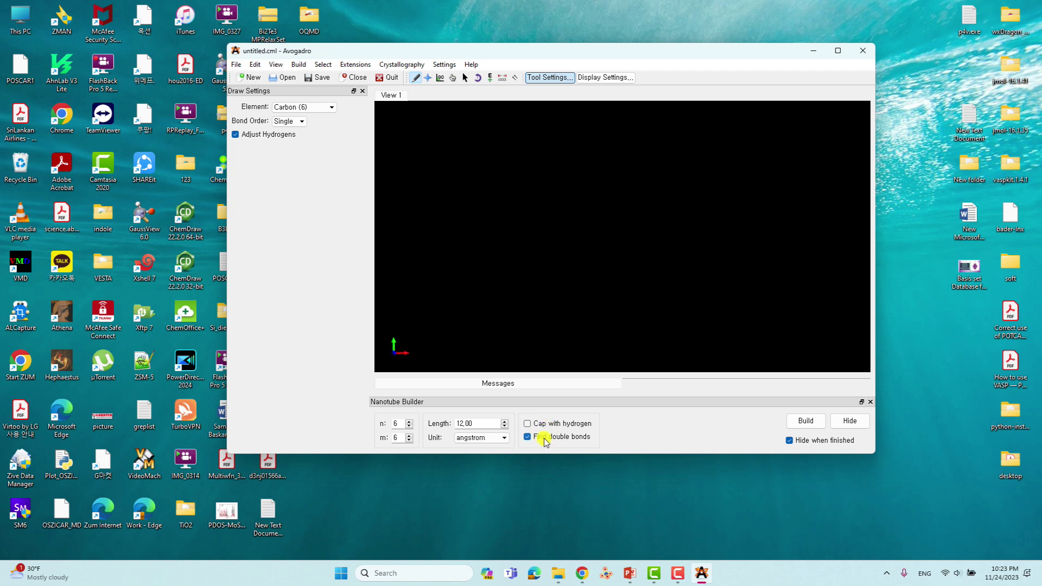
Step: Build the nanotube with double-bond finding on and no hydrogen caps, and move it to the middle of the view
{"action": "mouse_move", "coordinate": [546, 439]}
{"action": "left_click", "coordinate": [806, 422]}
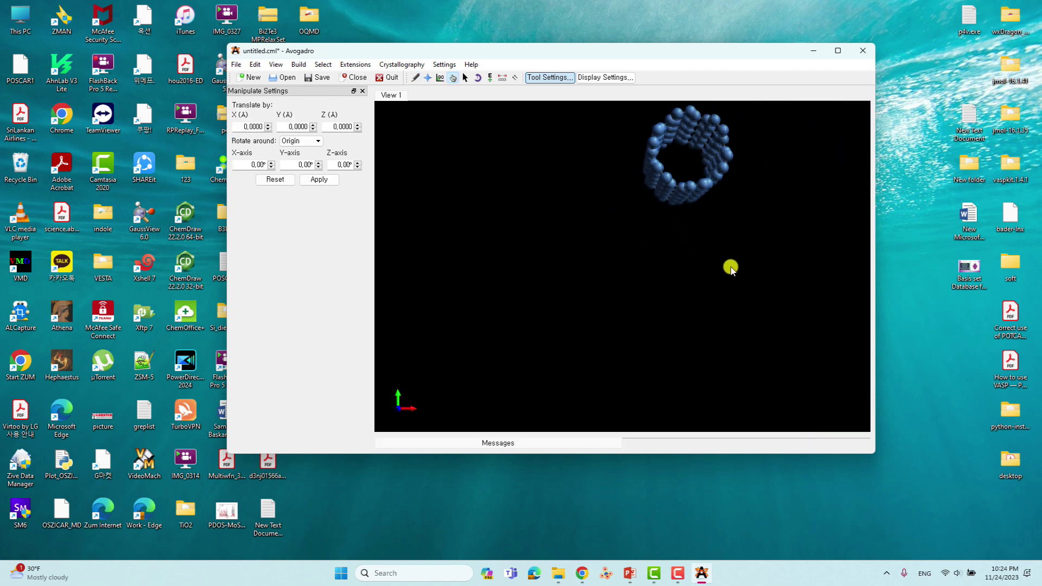
{"action": "left_click_drag", "start_coordinate": [705, 168], "coordinate": [663, 269]}
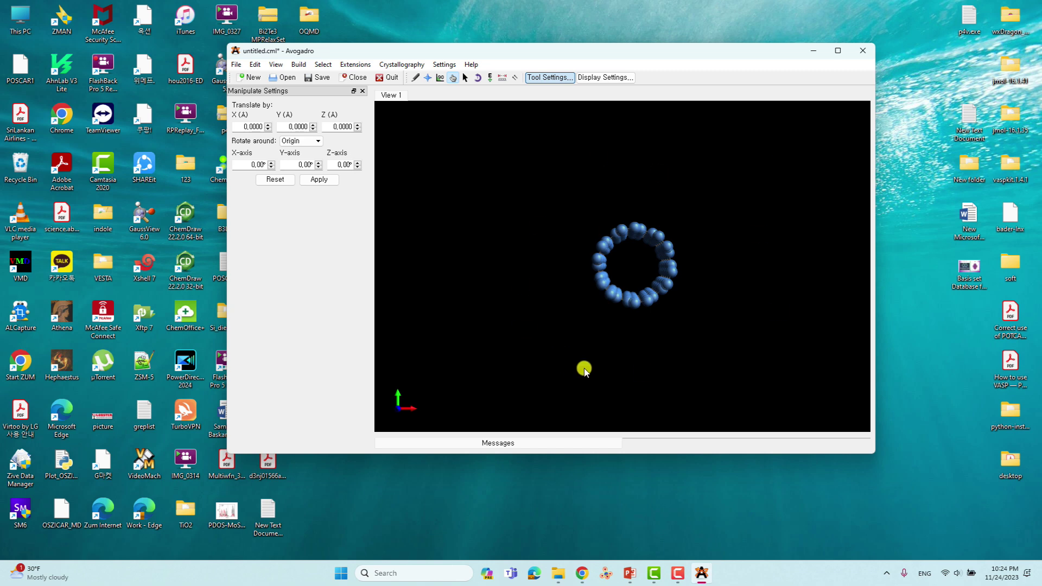
Step: Start saving the molecule and create a folder named nano-tube on the Desktop as the save location
{"action": "left_click", "coordinate": [318, 79]}
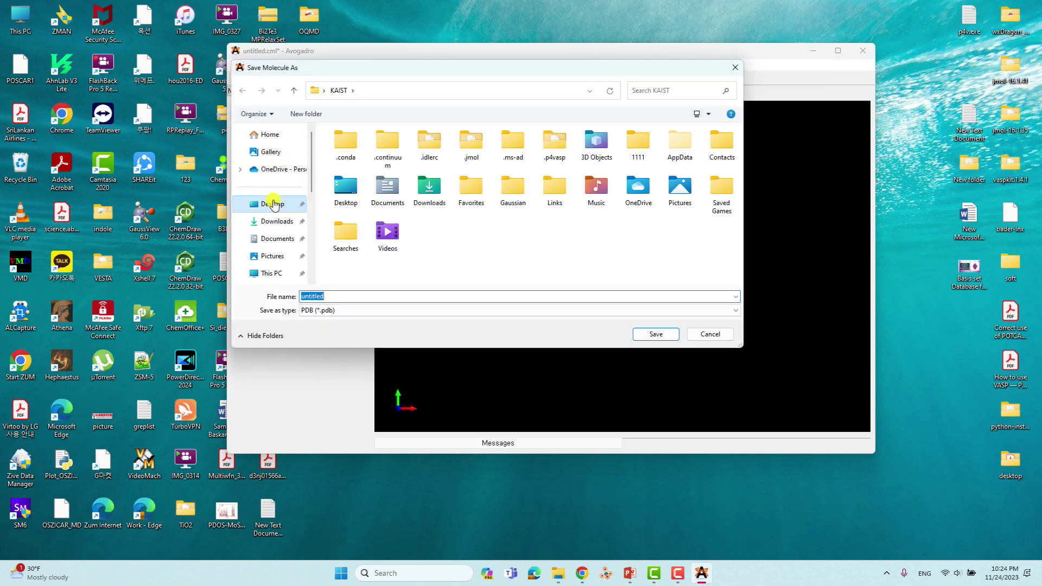
{"action": "left_click", "coordinate": [273, 204]}
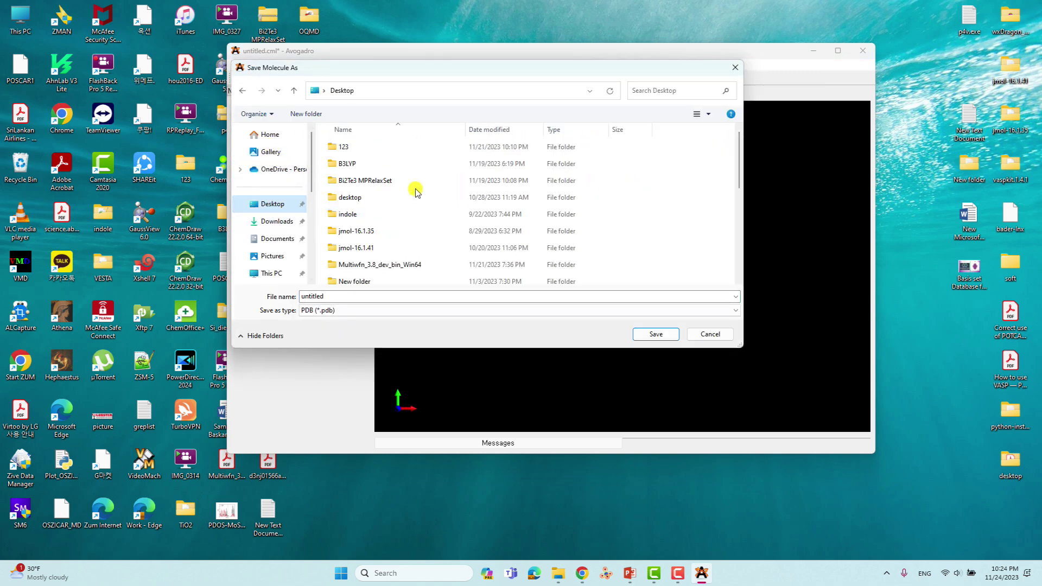
{"action": "left_click", "coordinate": [313, 114]}
{"action": "type", "text": "nano"}
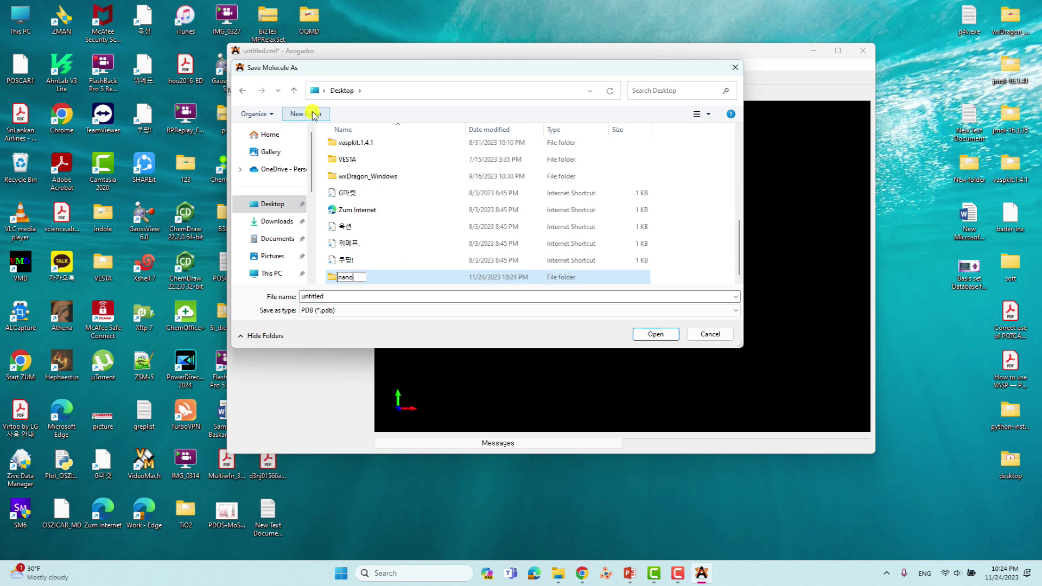
{"action": "type", "text": "-tube"}
{"action": "left_click", "coordinate": [332, 278]}
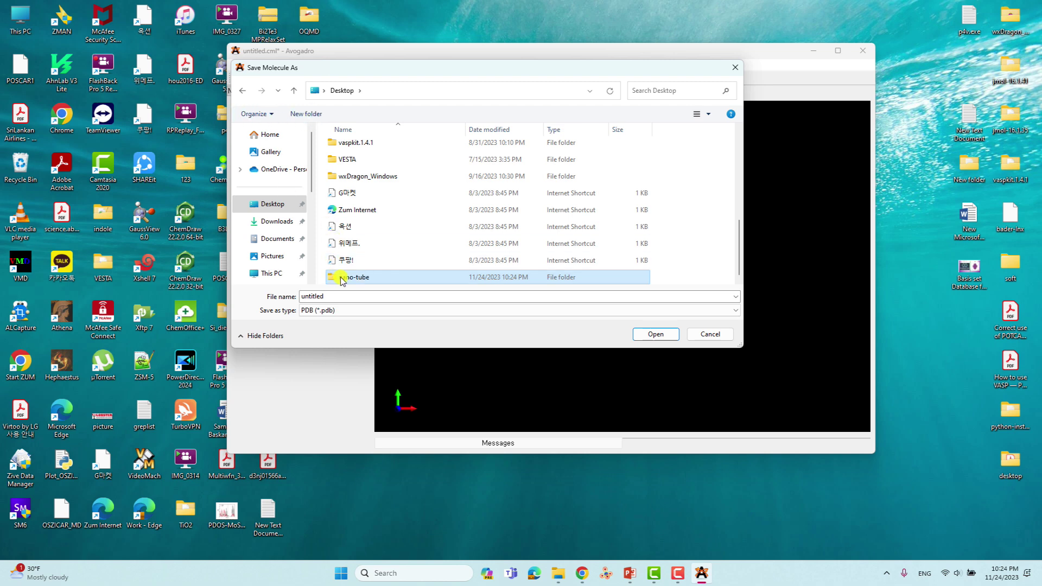
{"action": "double_click", "coordinate": [332, 278]}
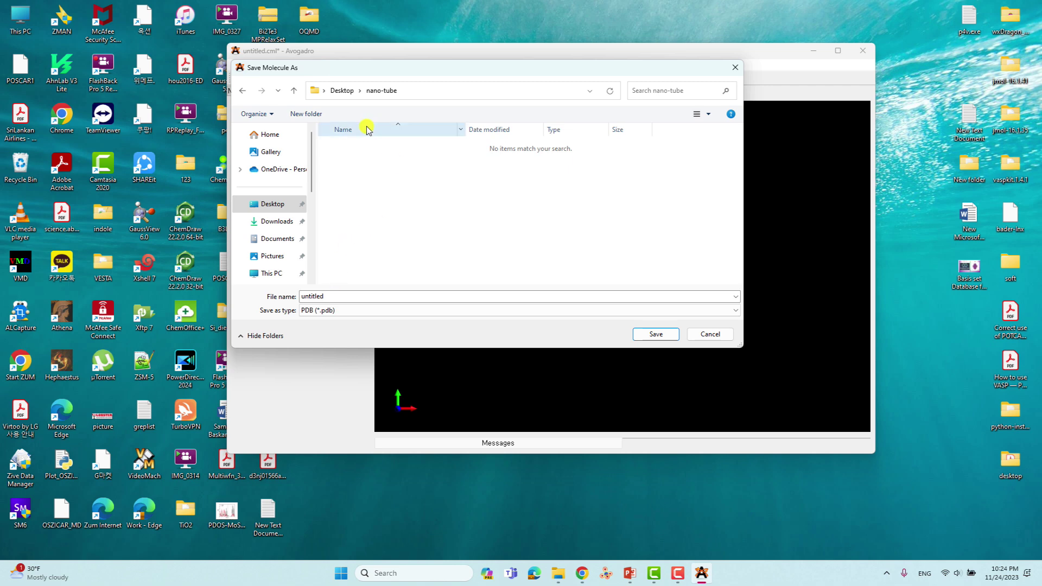
Step: Create a subfolder named 6-6-armchair inside nano-tube and open it
{"action": "left_click", "coordinate": [308, 115]}
{"action": "type", "text": "6-6"}
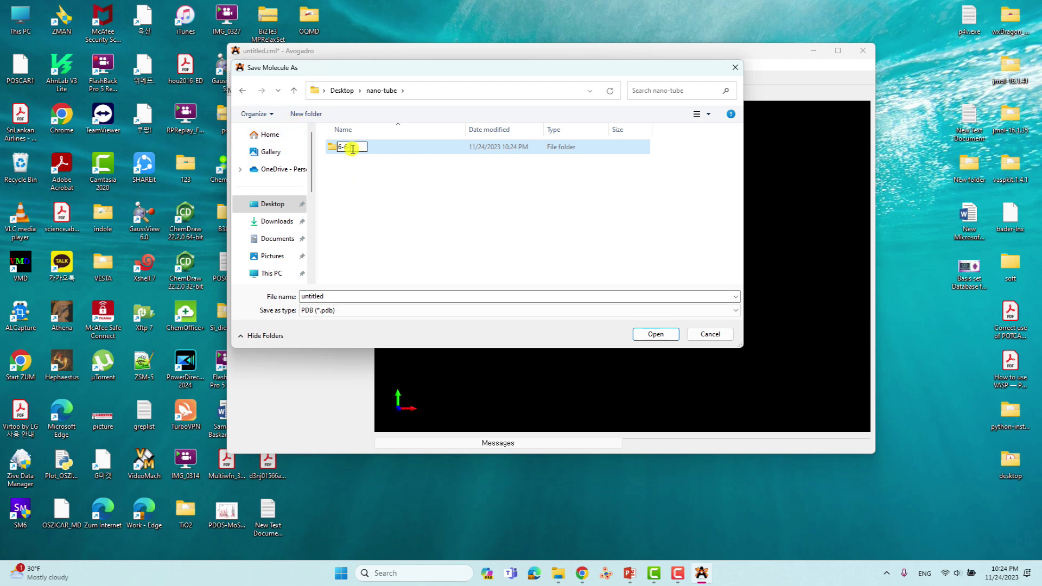
{"action": "type", "text": "mchai"}
{"action": "left_click", "coordinate": [388, 229]}
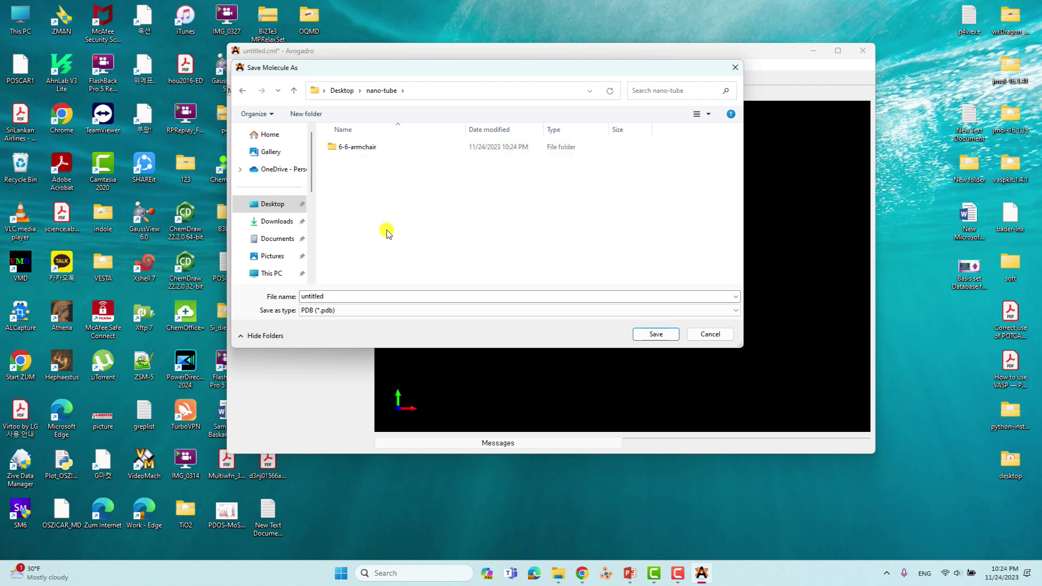
{"action": "double_click", "coordinate": [358, 148]}
Step: Save the molecule as 6-6-nano-tube in PDB format in the 6-6-armchair folder
{"action": "double_click", "coordinate": [326, 297]}
{"action": "type", "text": "6-6-nano-tube"}
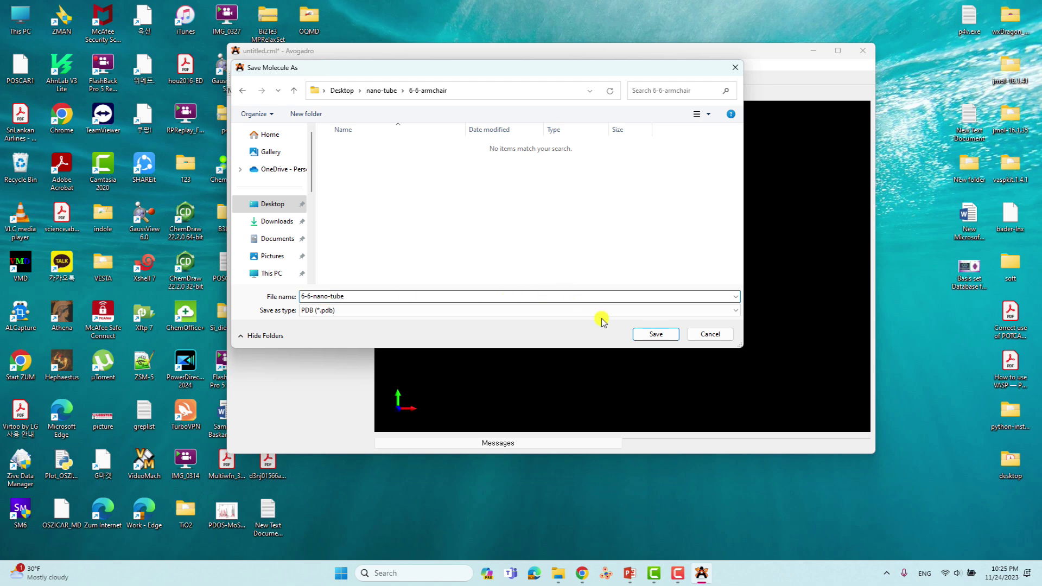
{"action": "left_click", "coordinate": [652, 333]}
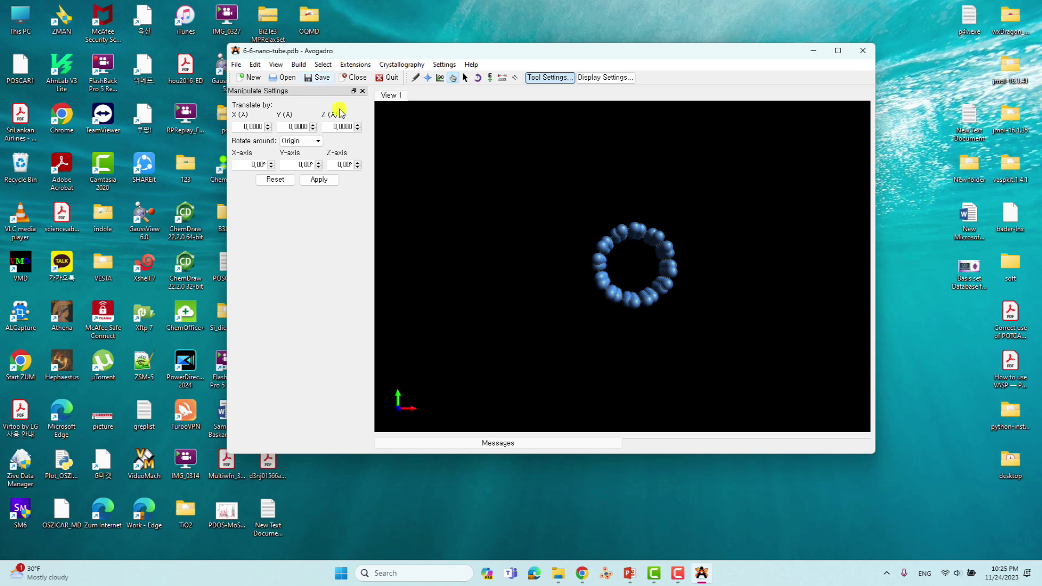
Step: Close the saved nanotube's Avogadro window and reopen the program with an empty document
{"action": "left_click_drag", "start_coordinate": [531, 51], "coordinate": [683, 89]}
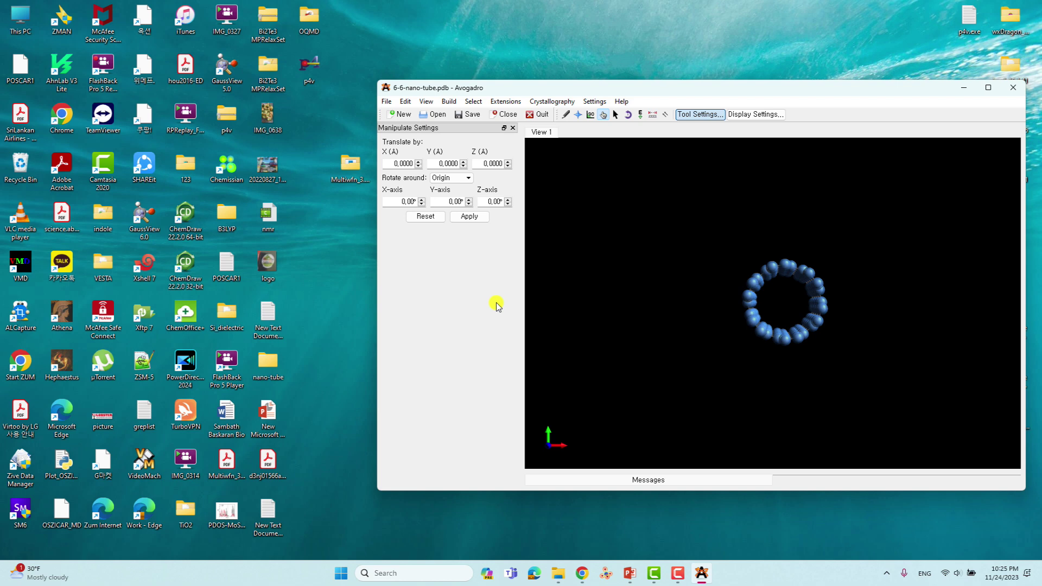
{"action": "left_click_drag", "start_coordinate": [678, 88], "coordinate": [551, 78]}
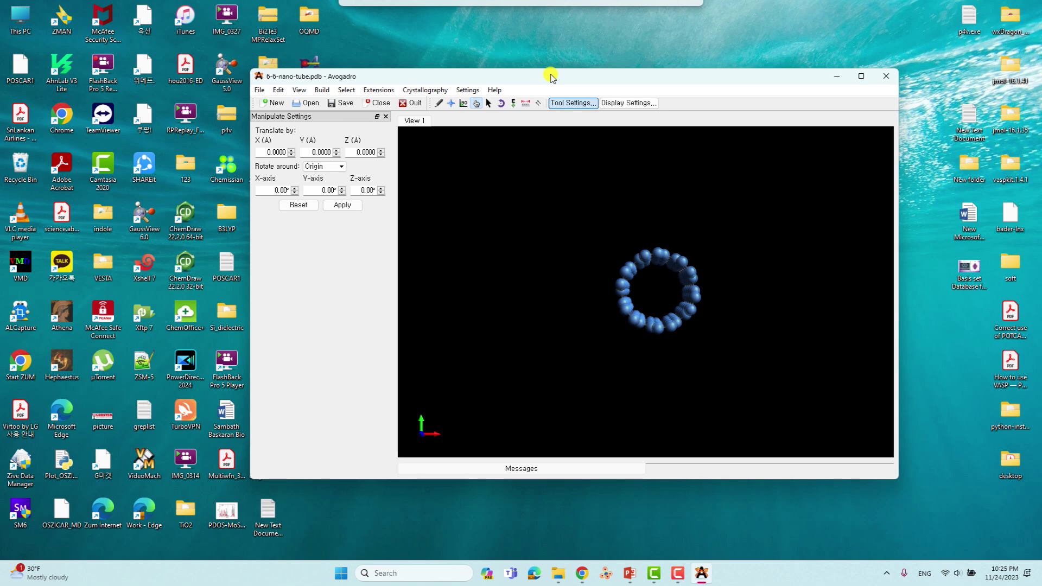
{"action": "left_click_drag", "start_coordinate": [551, 77], "coordinate": [551, 77]}
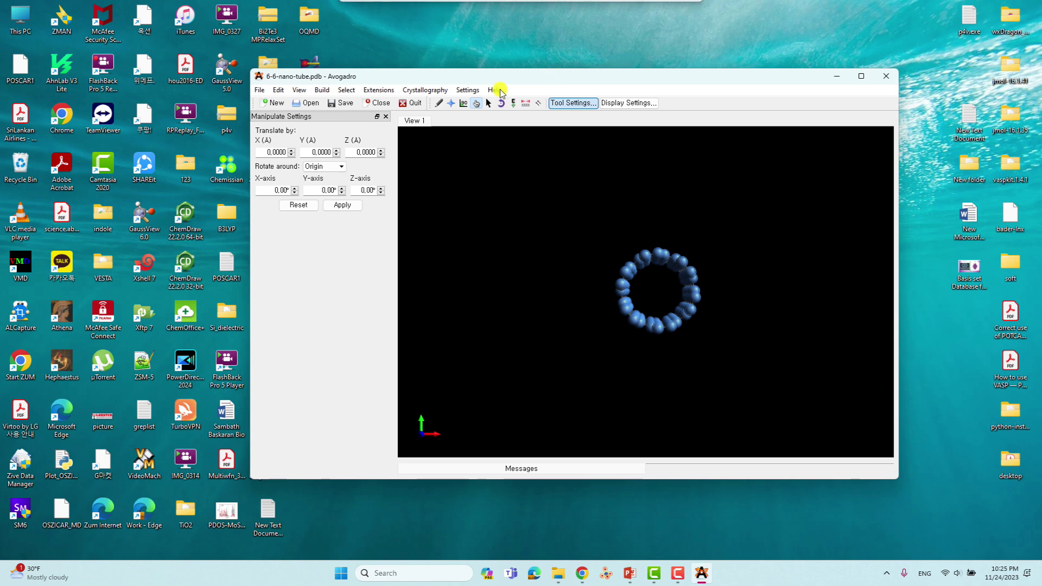
{"action": "left_click", "coordinate": [880, 78]}
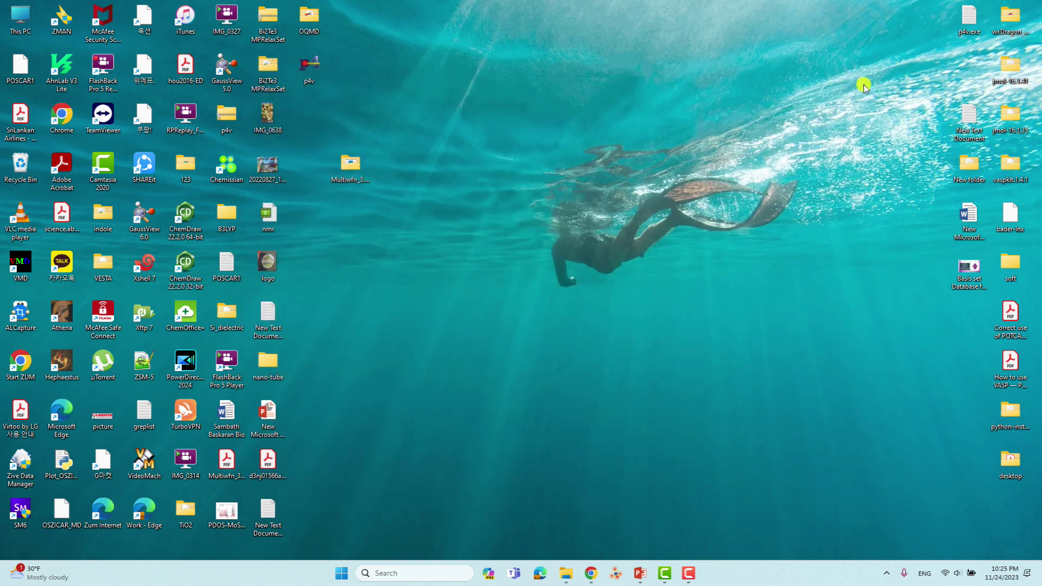
{"action": "left_click", "coordinate": [406, 573]}
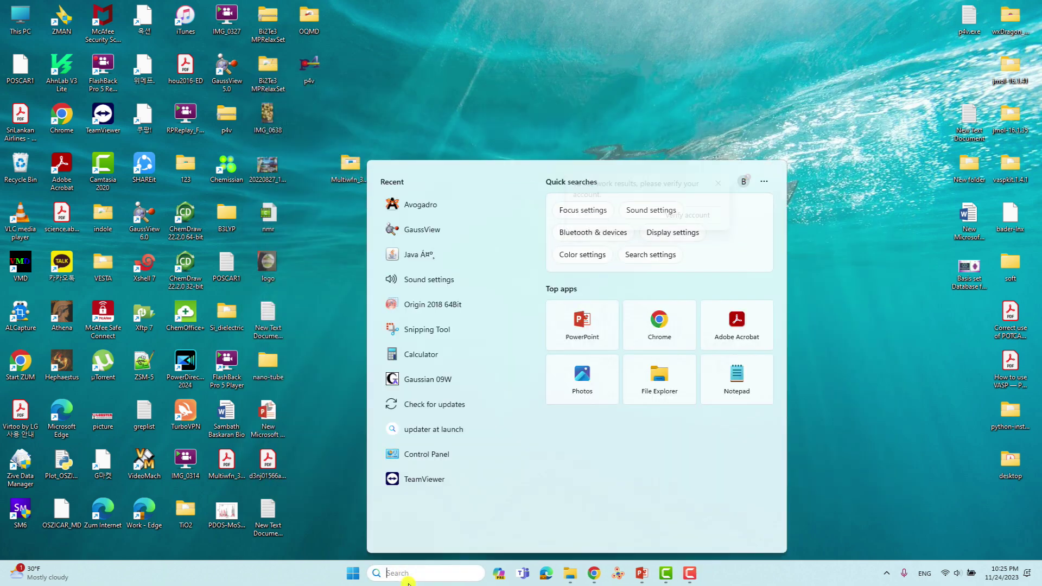
{"action": "left_click", "coordinate": [422, 204]}
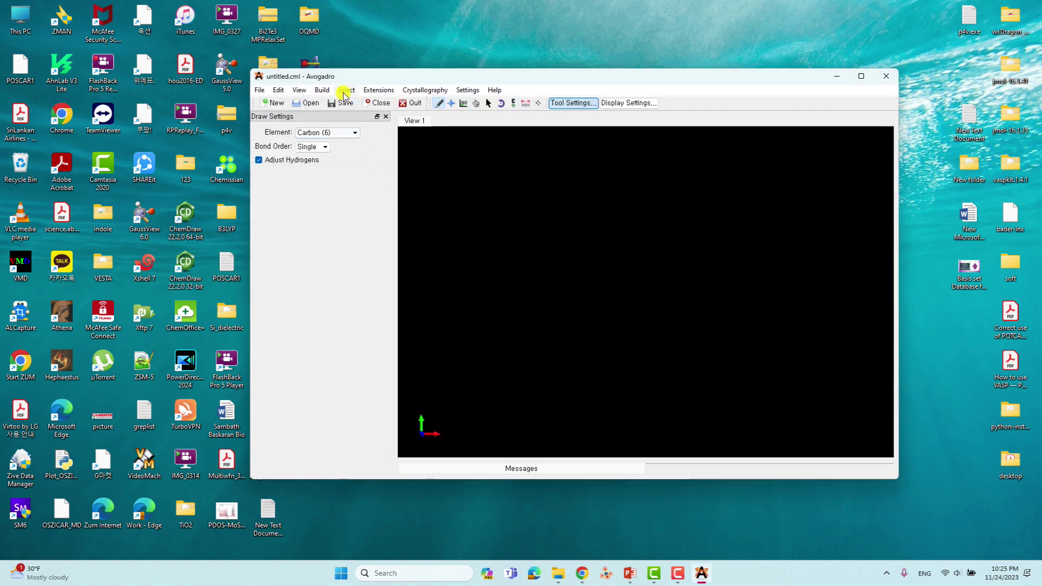
Step: Build a nanotube in the empty document with the Nanotube Builder
{"action": "left_click", "coordinate": [322, 90]}
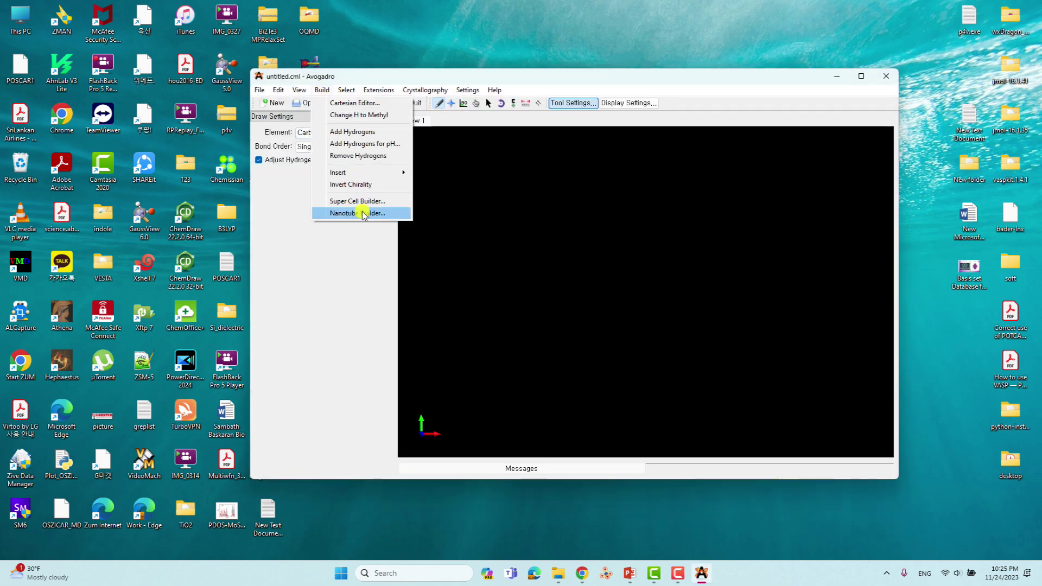
{"action": "left_click", "coordinate": [363, 214]}
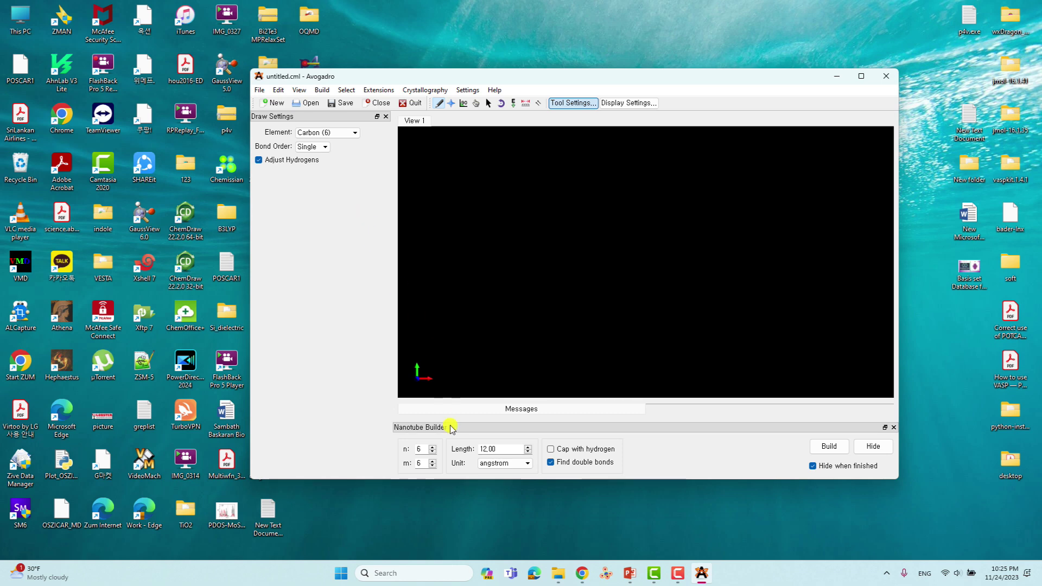
{"action": "key", "text": "Return"}
{"action": "left_click", "coordinate": [829, 447]}
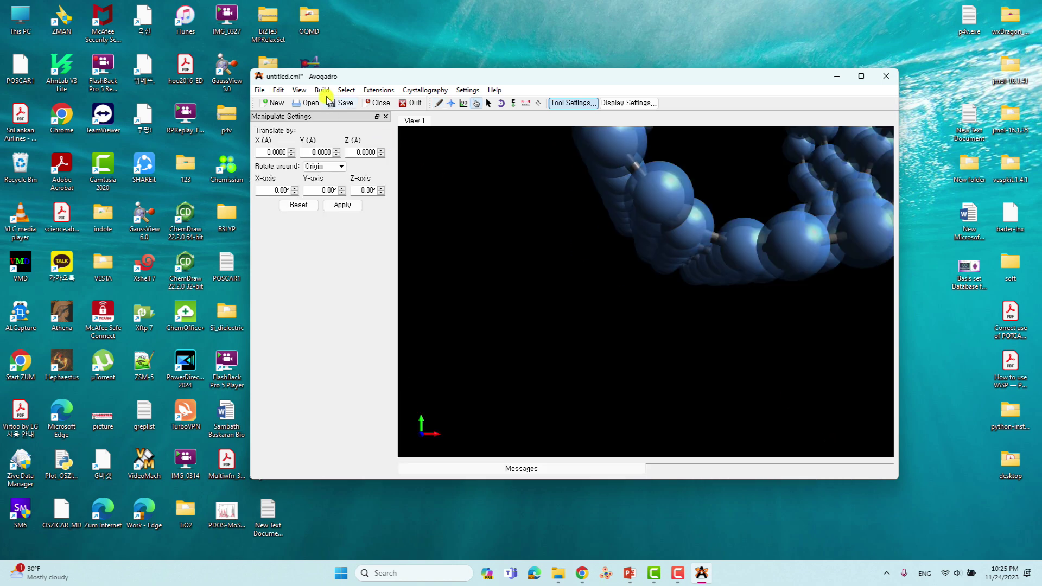
Step: Save the nanotube in PDB format in the 6-6-armchair folder, replacing the existing 6-6-nano-tube.pdb
{"action": "left_click", "coordinate": [342, 104]}
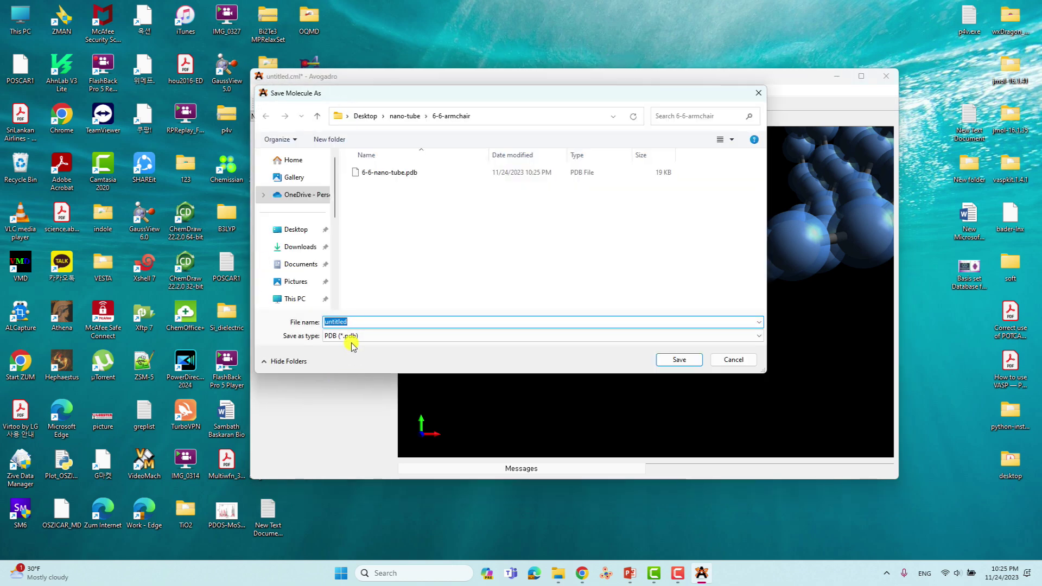
{"action": "left_click", "coordinate": [350, 336]}
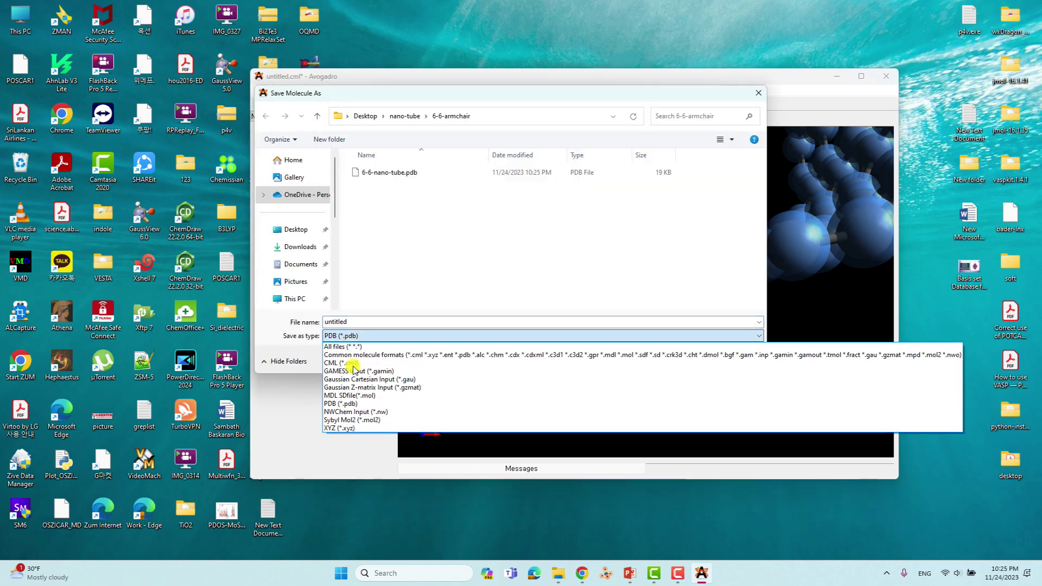
{"action": "left_click", "coordinate": [346, 403]}
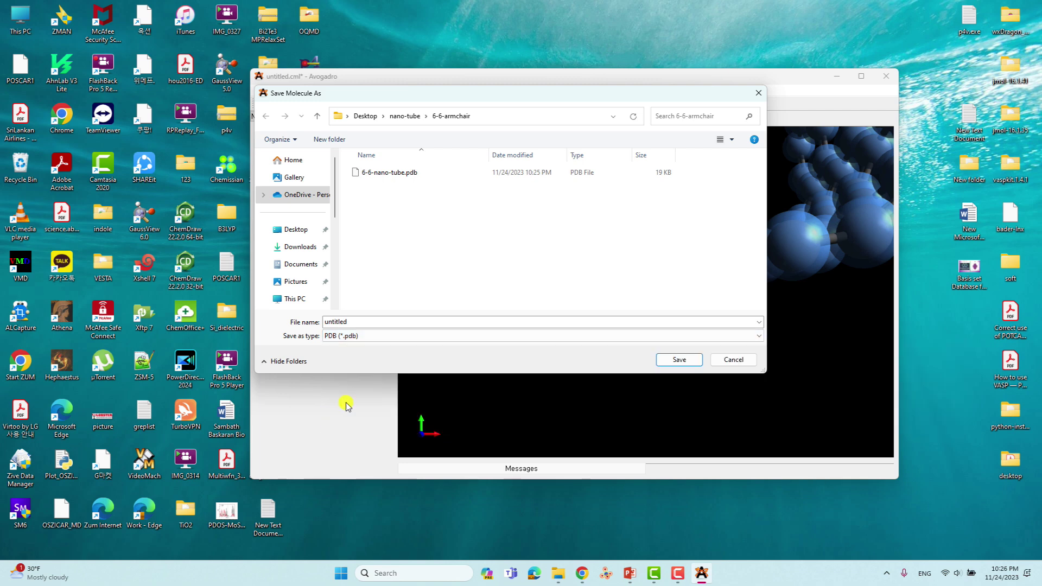
{"action": "left_click", "coordinate": [350, 337]}
{"action": "left_click", "coordinate": [337, 363]}
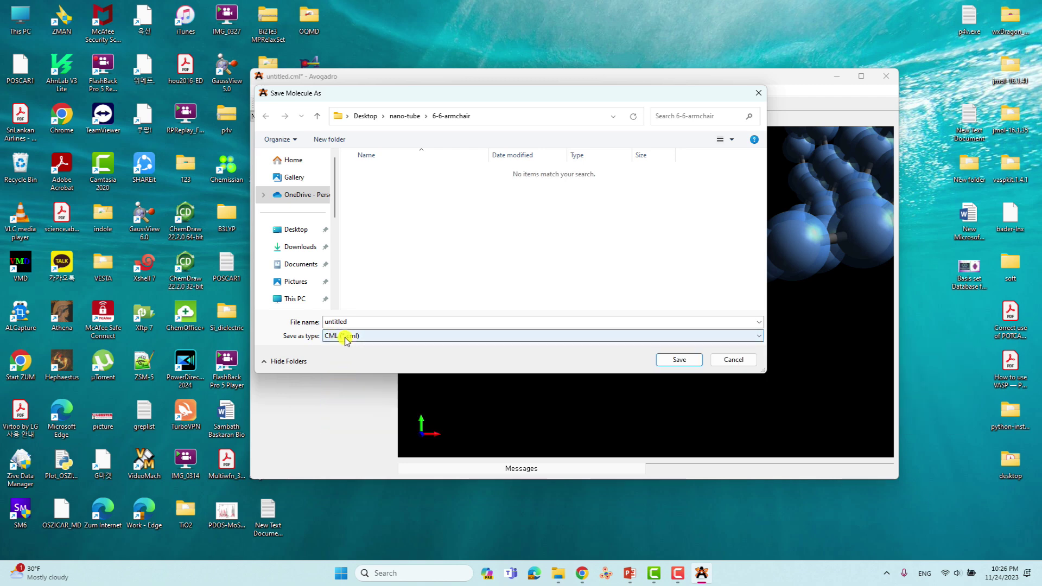
{"action": "left_click", "coordinate": [342, 337]}
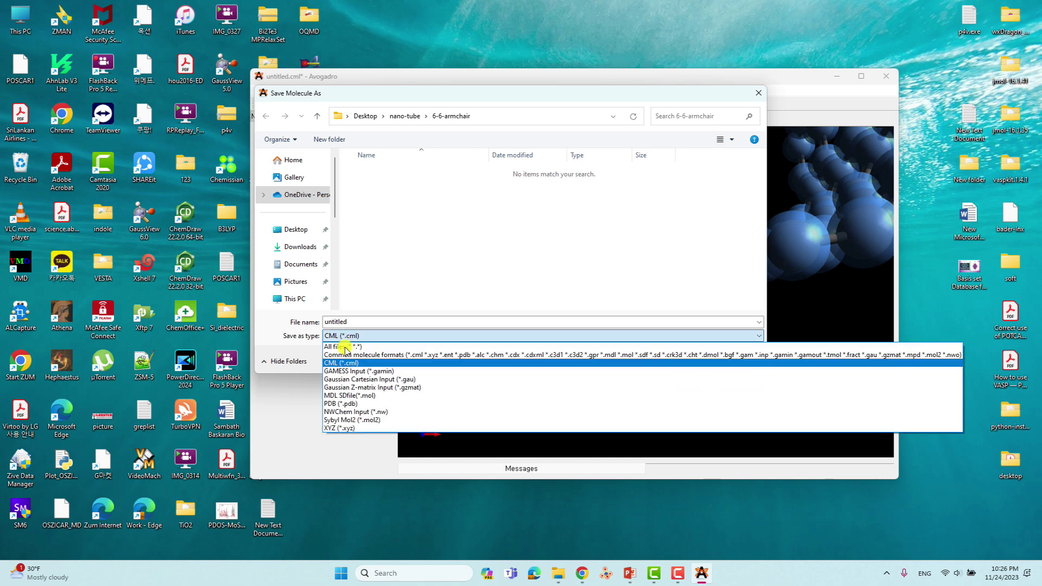
{"action": "left_click", "coordinate": [344, 403]}
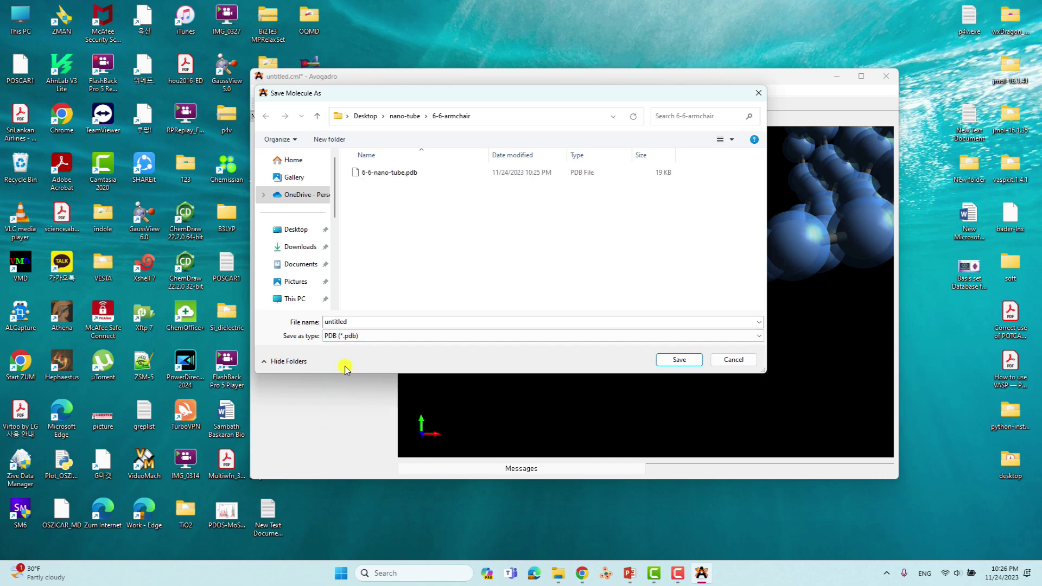
{"action": "left_click", "coordinate": [388, 175]}
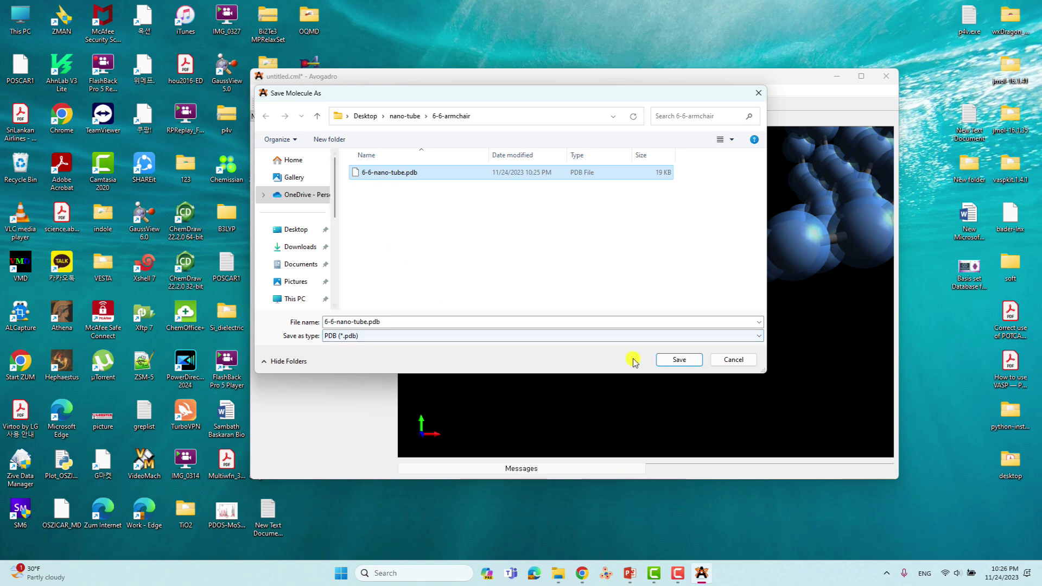
{"action": "left_click", "coordinate": [675, 361]}
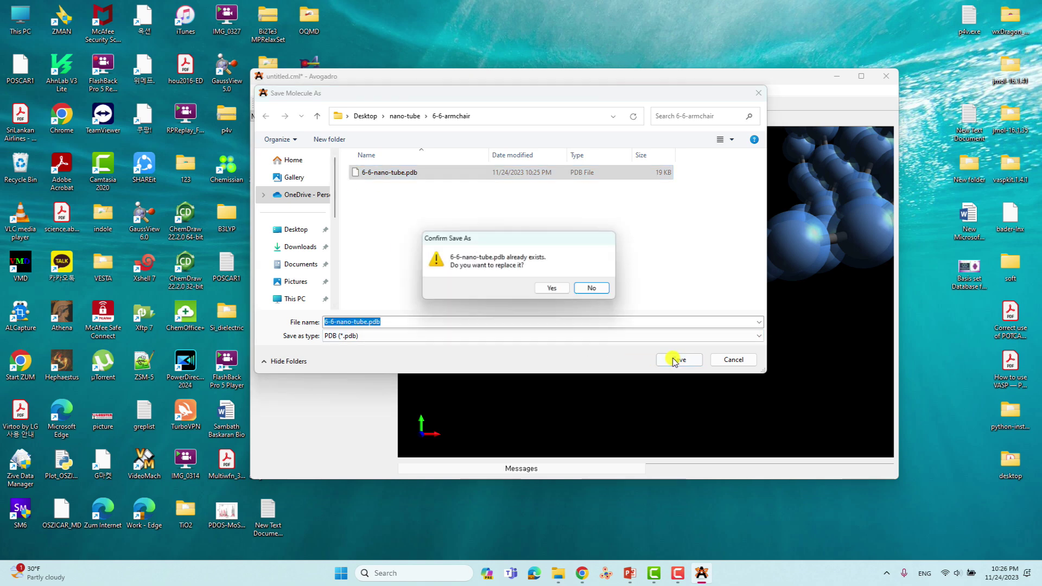
{"action": "left_click", "coordinate": [553, 289]}
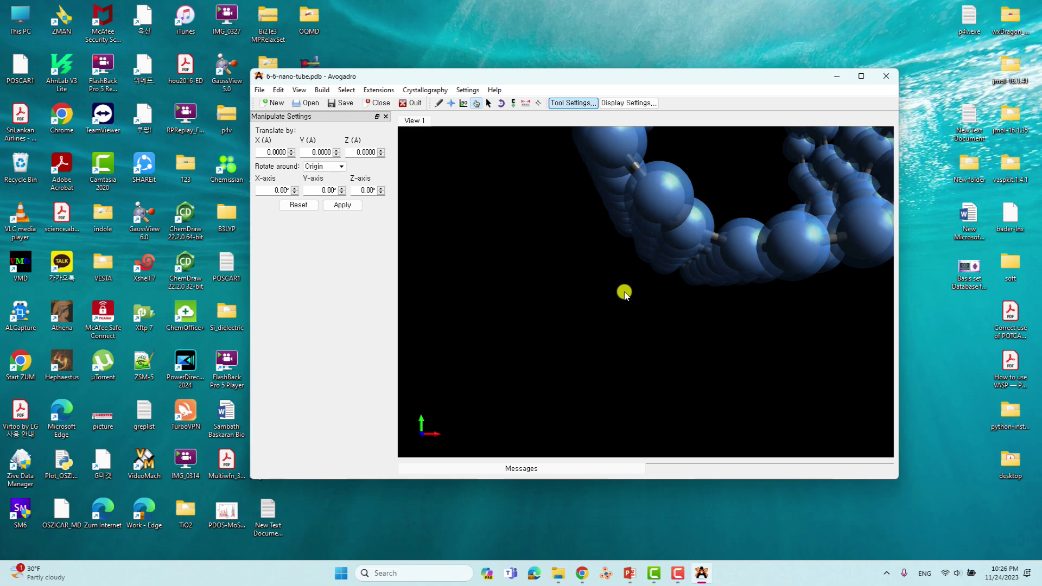
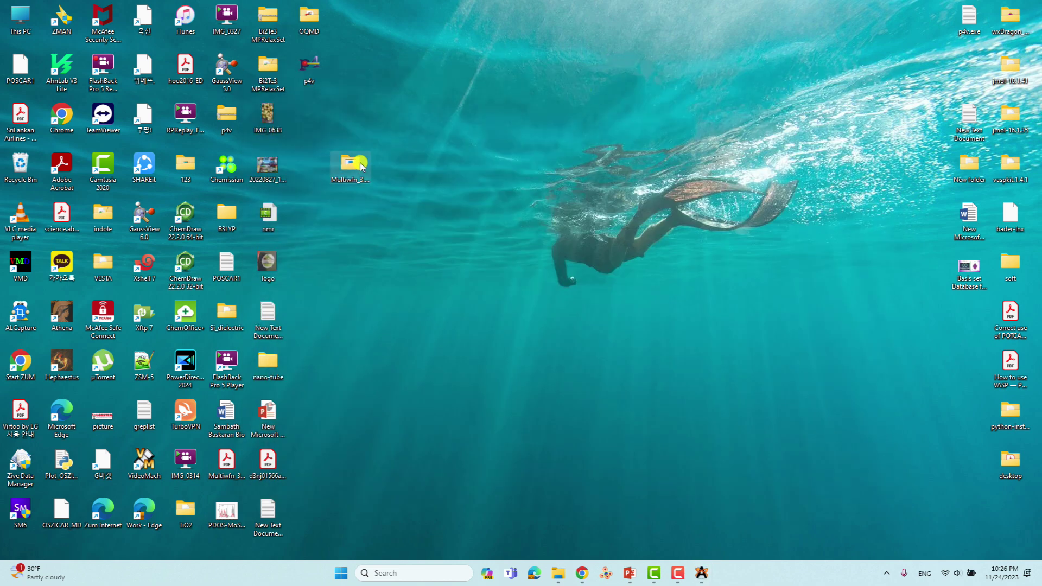
Step: Move the nano-tube folder to an empty area of the desktop and open its 6-6-armchair subfolder
{"action": "left_click_drag", "start_coordinate": [276, 373], "coordinate": [478, 268]}
{"action": "double_click", "coordinate": [476, 266]}
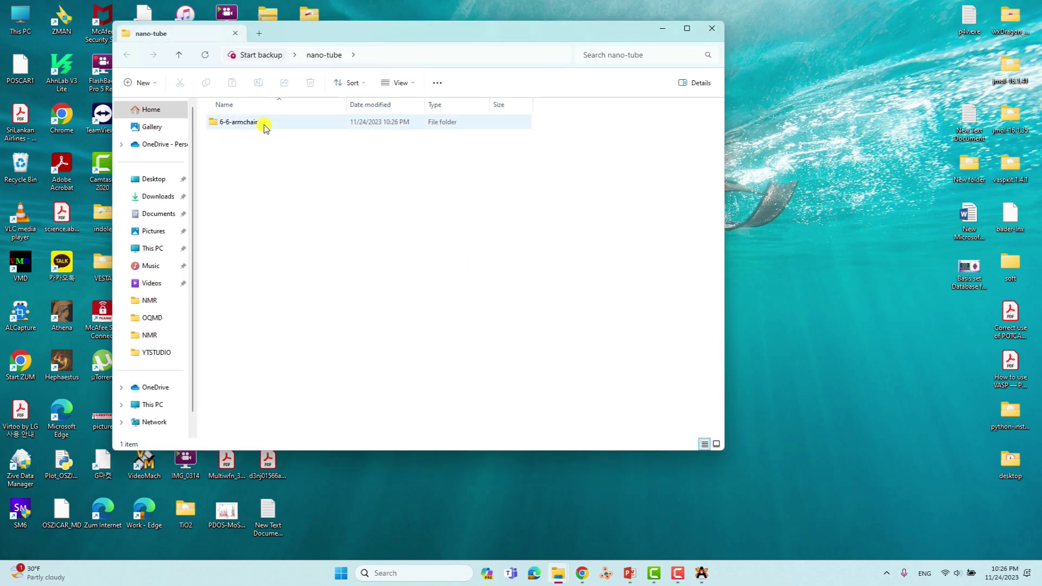
{"action": "double_click", "coordinate": [245, 122]}
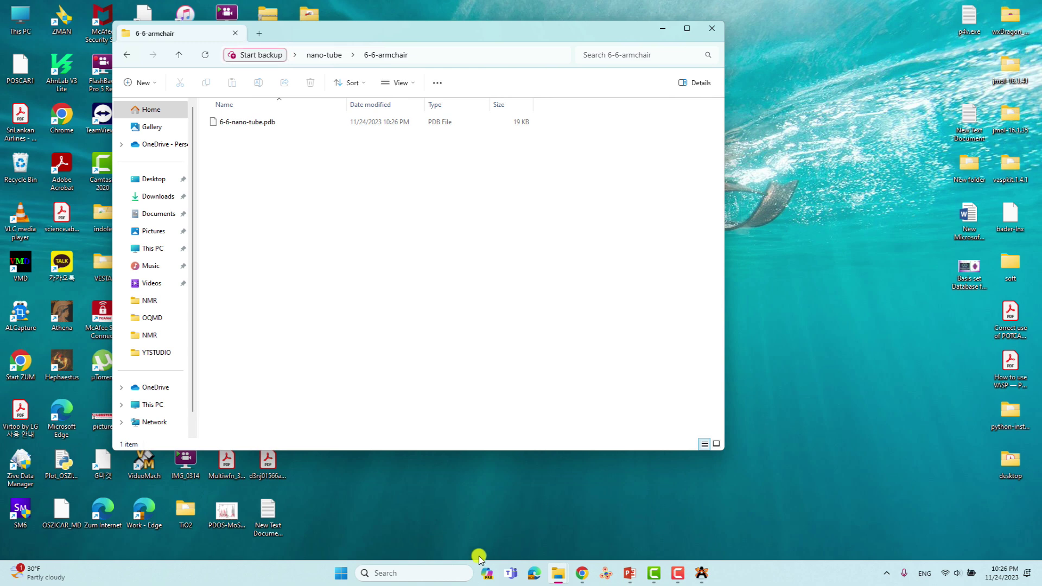
Step: Launch GaussView and close its tips and the empty new molecule window
{"action": "left_click", "coordinate": [439, 573]}
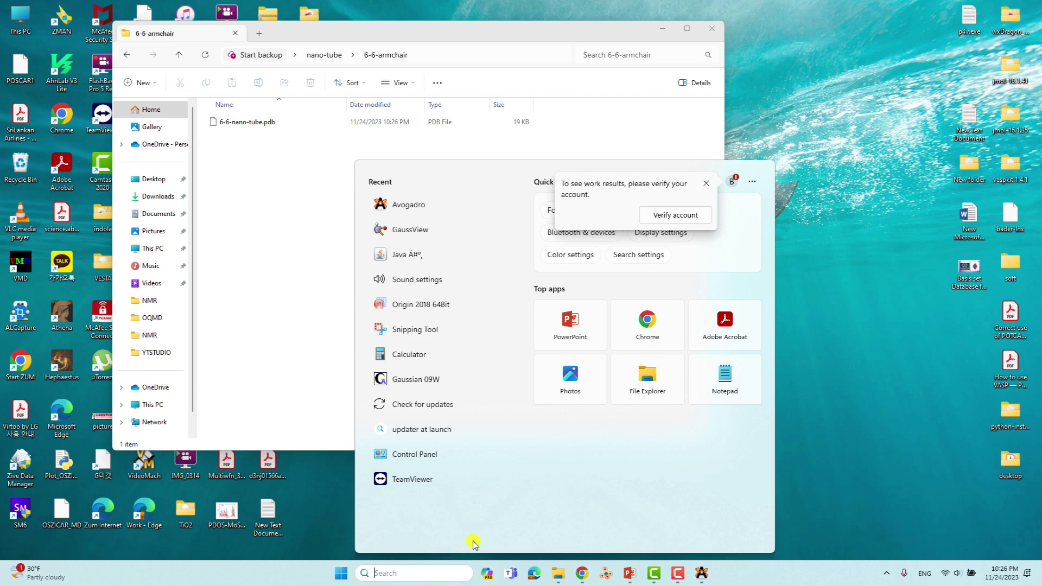
{"action": "left_click", "coordinate": [412, 230]}
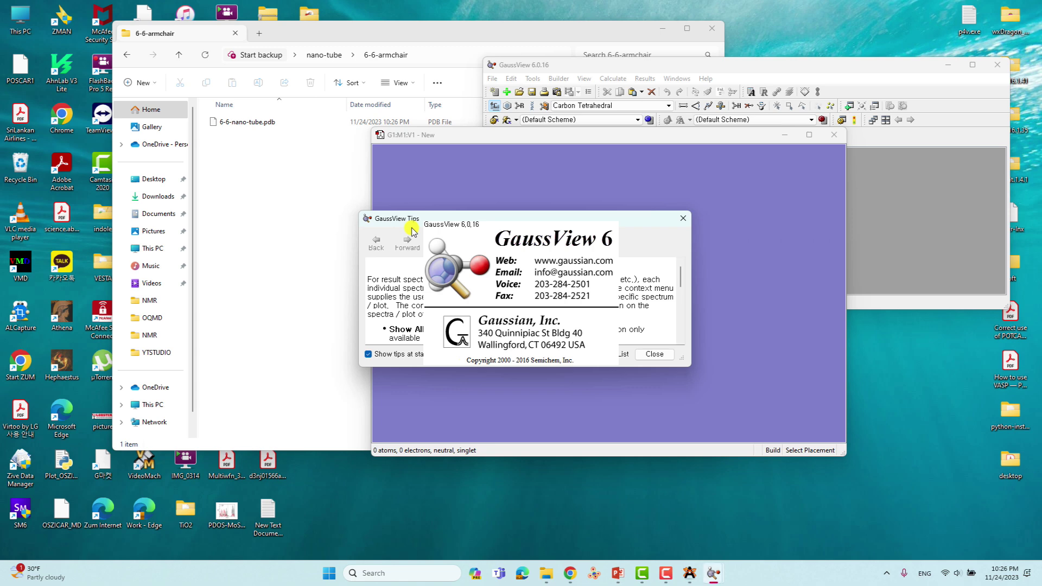
{"action": "left_click", "coordinate": [683, 218]}
{"action": "left_click", "coordinate": [830, 138]}
Step: Load 6-6-nano-tube.pdb into GaussView with hydrogens added and rotate the tube to a side view
{"action": "left_click_drag", "start_coordinate": [241, 123], "coordinate": [668, 226]}
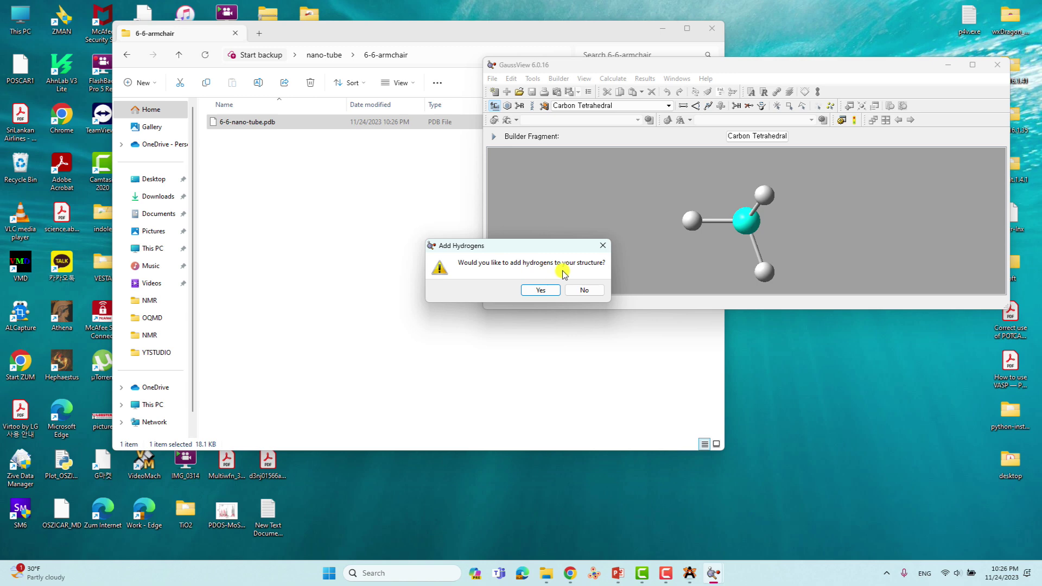
{"action": "left_click", "coordinate": [543, 290]}
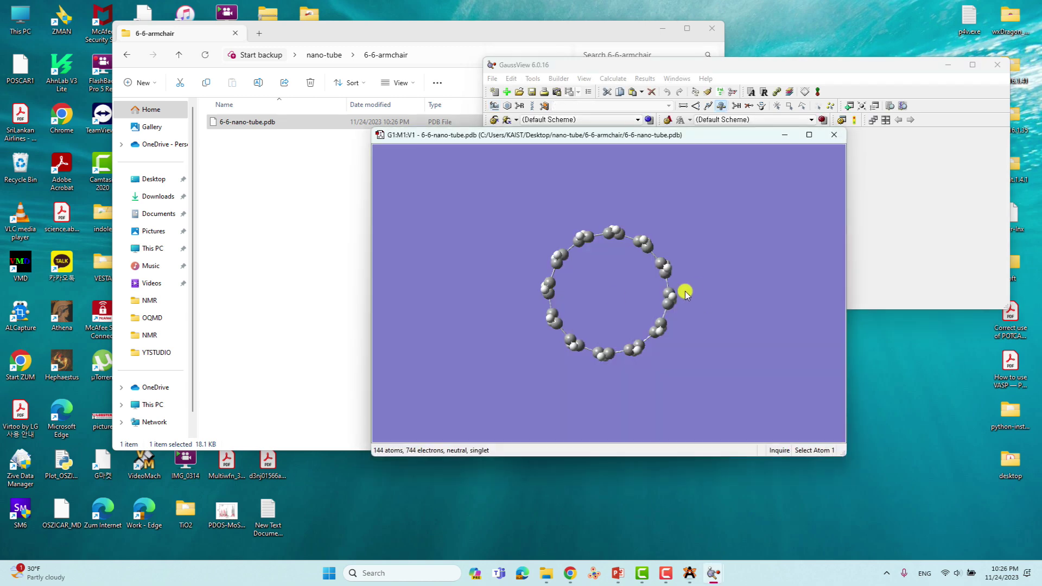
{"action": "left_click_drag", "start_coordinate": [532, 197], "coordinate": [549, 266]}
Step: Save the hydrogen-terminated nanotube as the Gaussian input file 6-6-nano-tube.gjf in the 6-6-armchair folder
{"action": "left_click", "coordinate": [494, 79]}
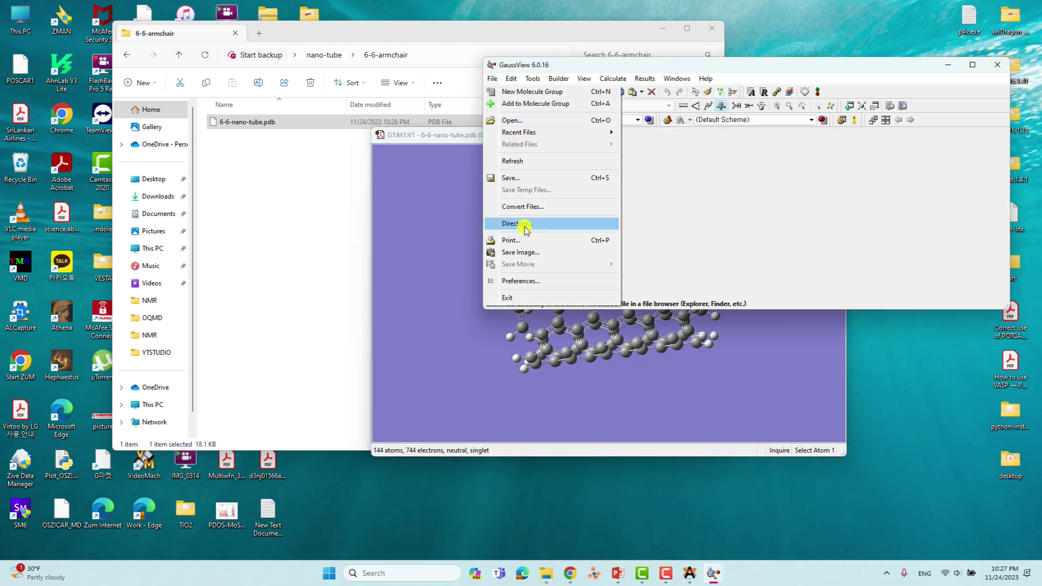
{"action": "left_click", "coordinate": [511, 177]}
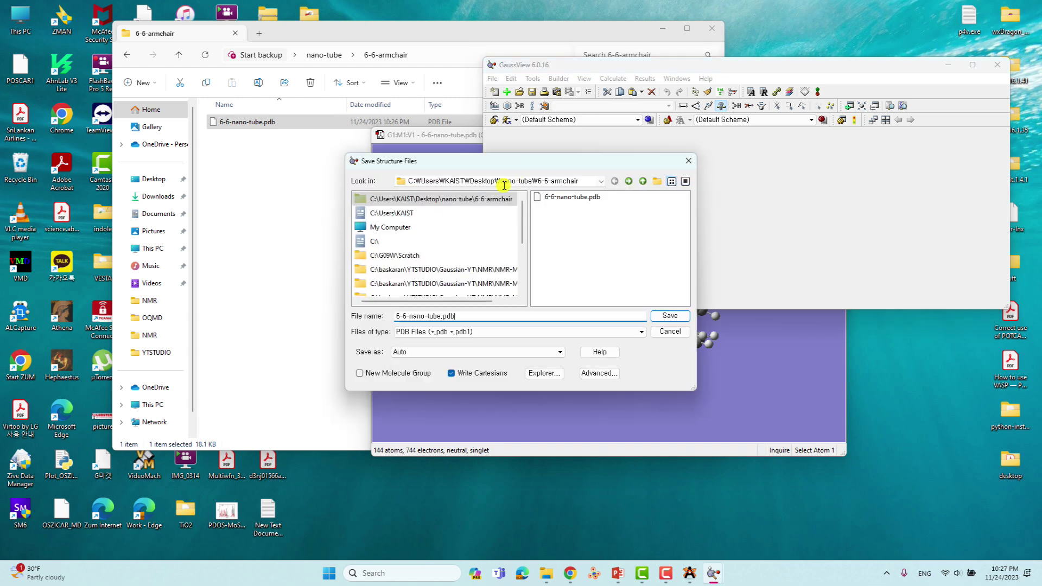
{"action": "left_click", "coordinate": [465, 331]}
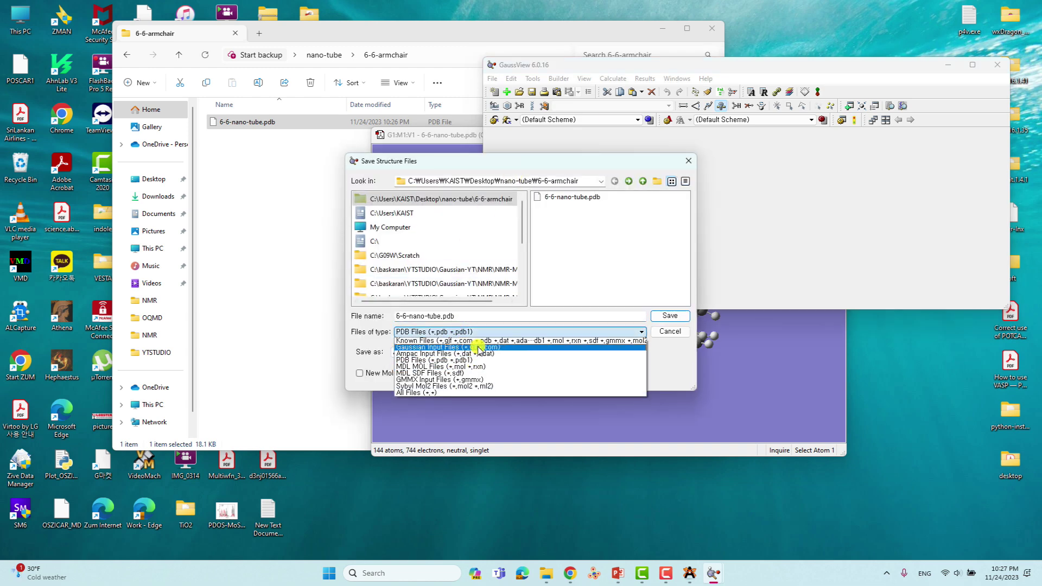
{"action": "left_click", "coordinate": [472, 347]}
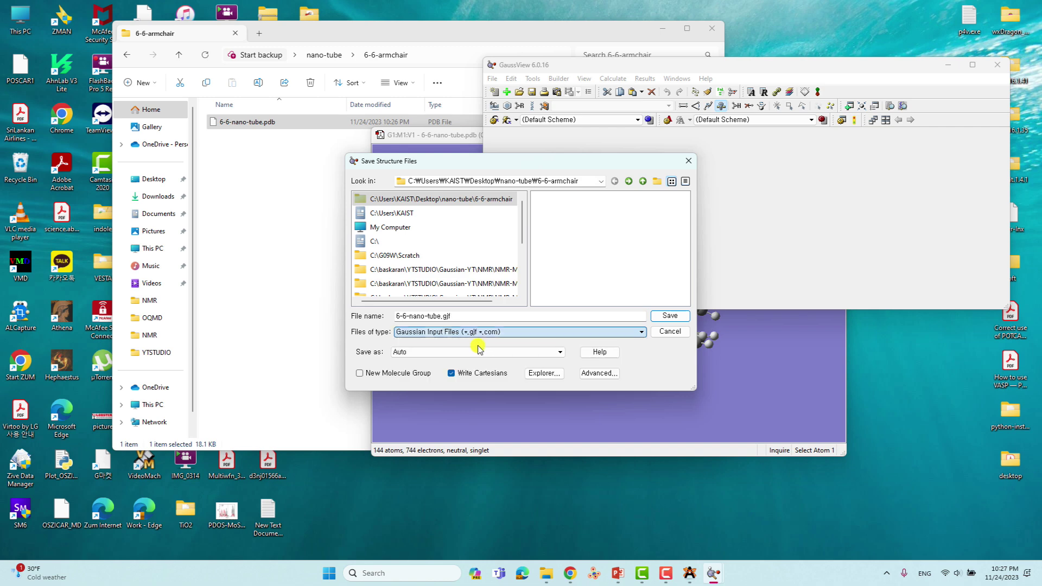
{"action": "left_click", "coordinate": [670, 317]}
Step: Inspect the saved nanotube from several angles, then close its window and exit GaussView
{"action": "left_click_drag", "start_coordinate": [657, 337], "coordinate": [545, 337]}
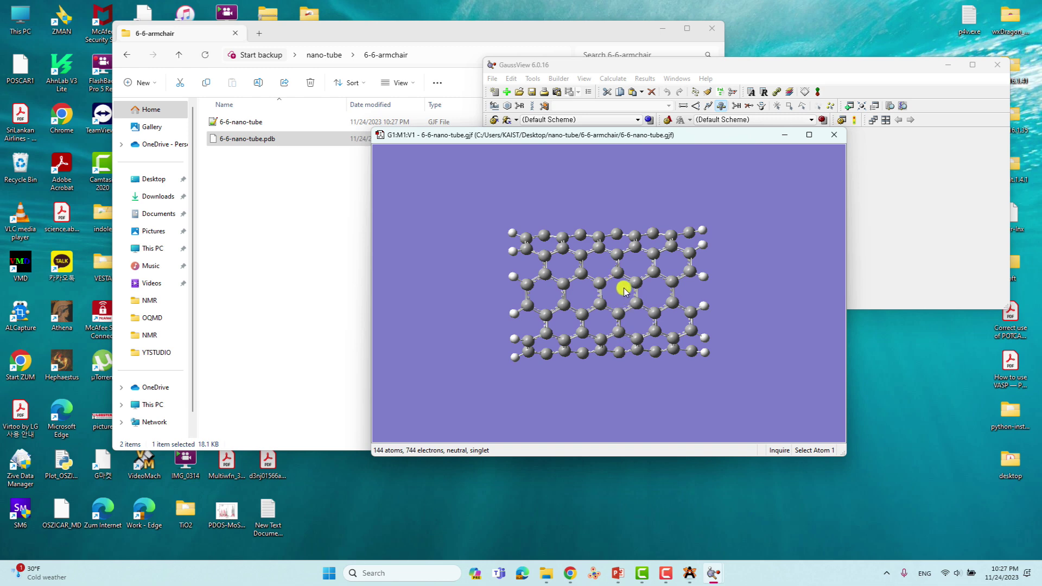
{"action": "left_click_drag", "start_coordinate": [628, 279], "coordinate": [814, 190]}
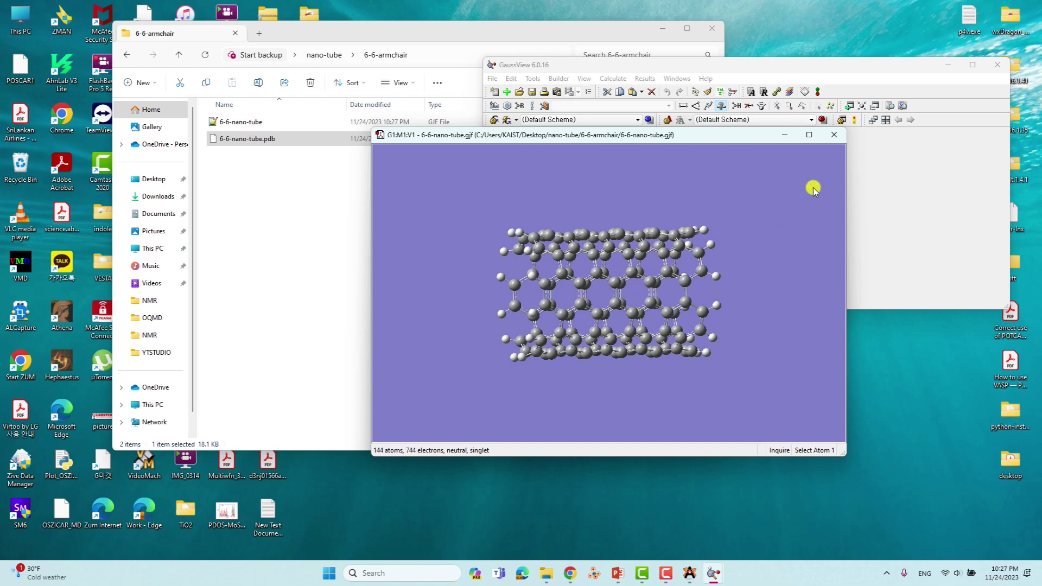
{"action": "left_click", "coordinate": [834, 134]}
{"action": "left_click", "coordinate": [997, 64]}
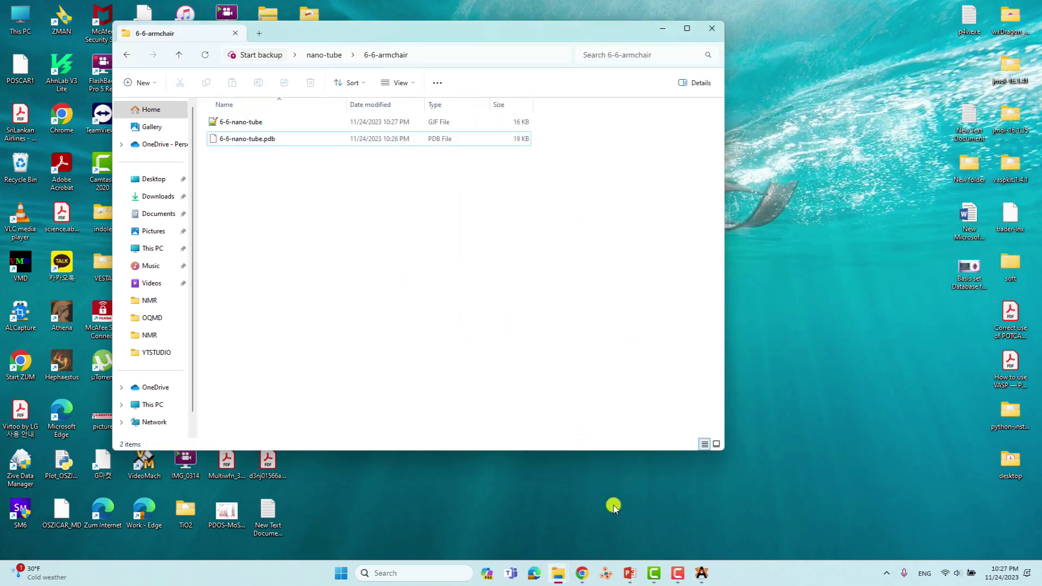
Step: Close the 6-6-nano-tube.pdb window in Avogadro, minimize the folder window, and reopen Avogadro with an empty document
{"action": "left_click", "coordinate": [704, 574]}
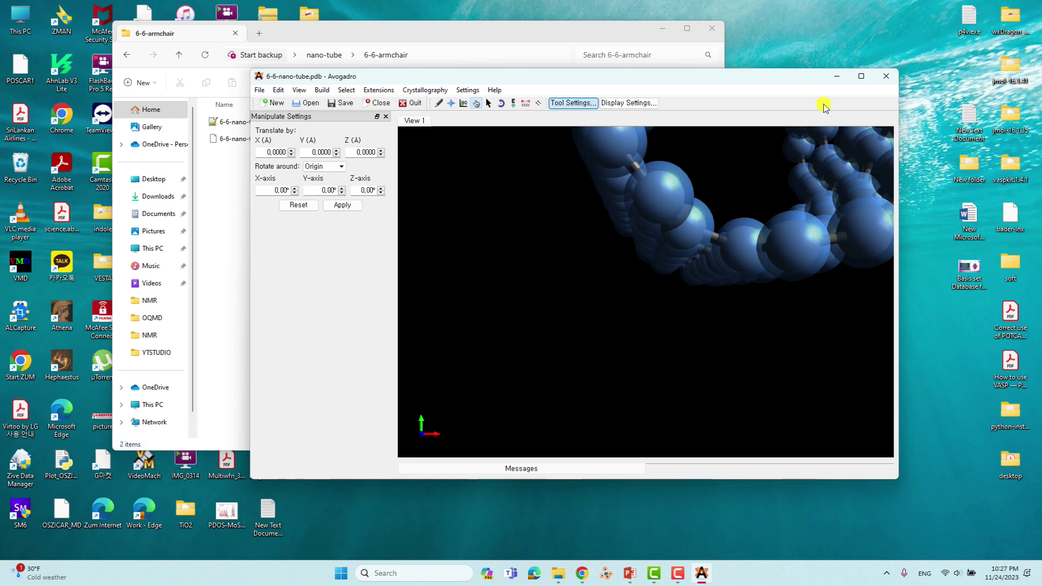
{"action": "left_click", "coordinate": [885, 79]}
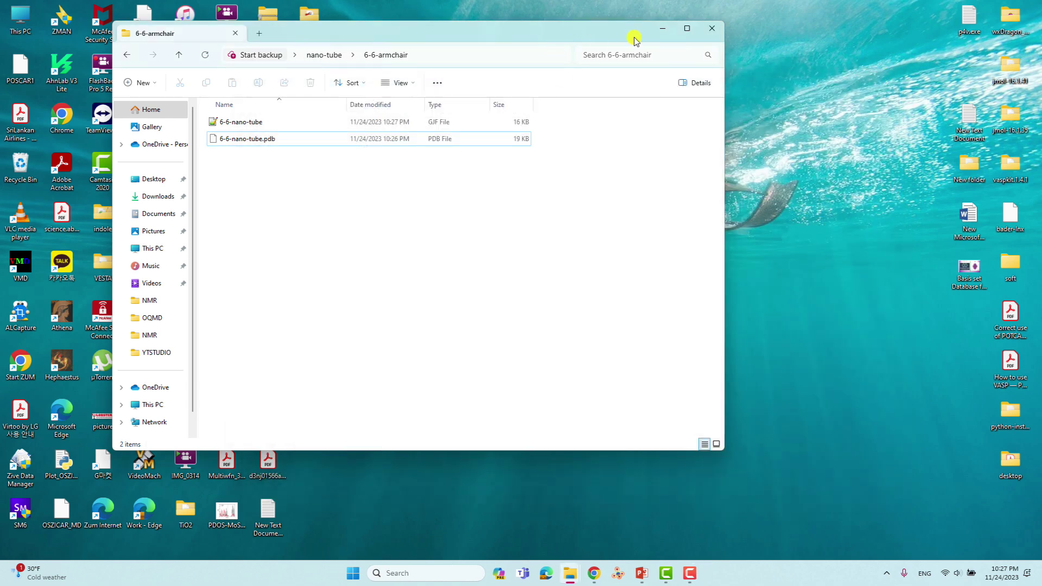
{"action": "left_click", "coordinate": [663, 28]}
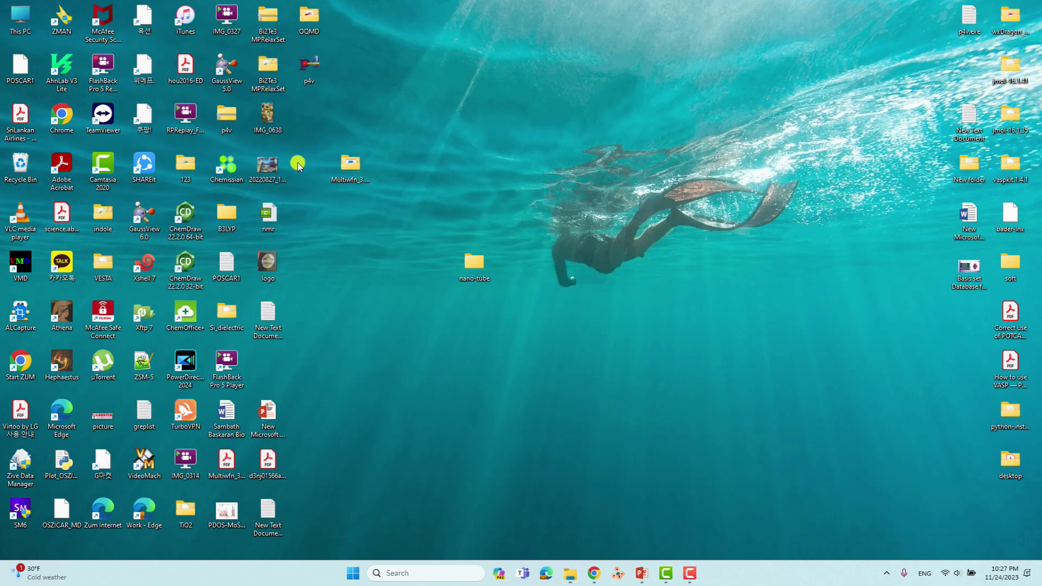
{"action": "left_click", "coordinate": [400, 573]}
{"action": "left_click", "coordinate": [408, 205]}
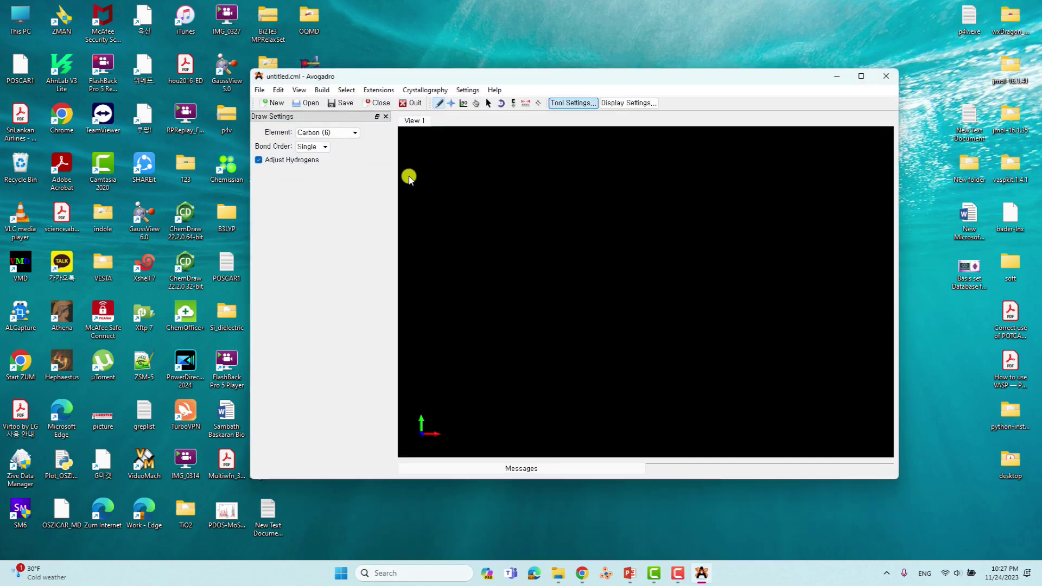
Step: Build a zigzag nanotube with n 8 and m 0 using the Nanotube Builder and rotate it to check its shape
{"action": "left_click", "coordinate": [322, 90]}
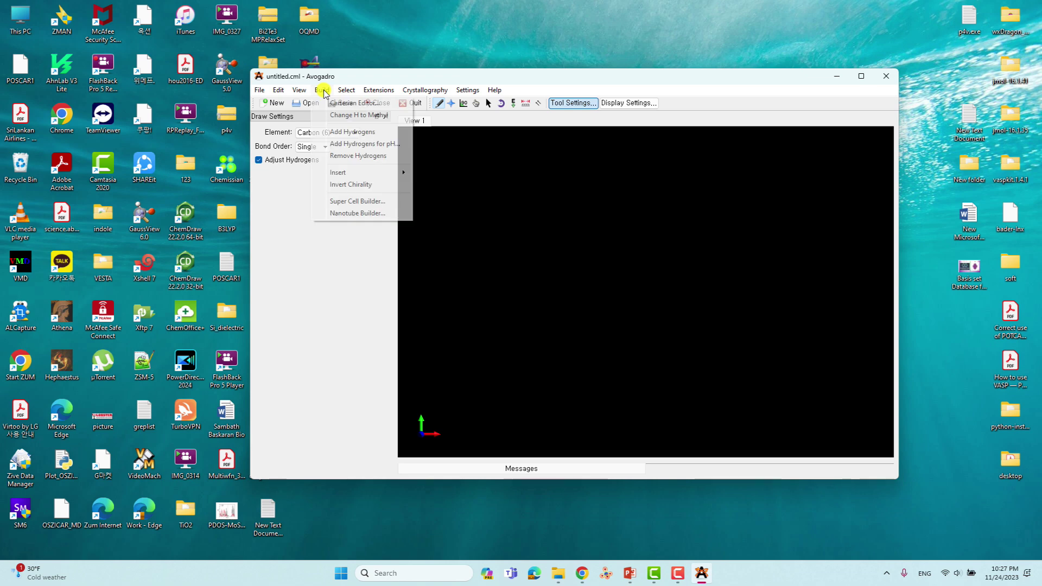
{"action": "left_click", "coordinate": [356, 213]}
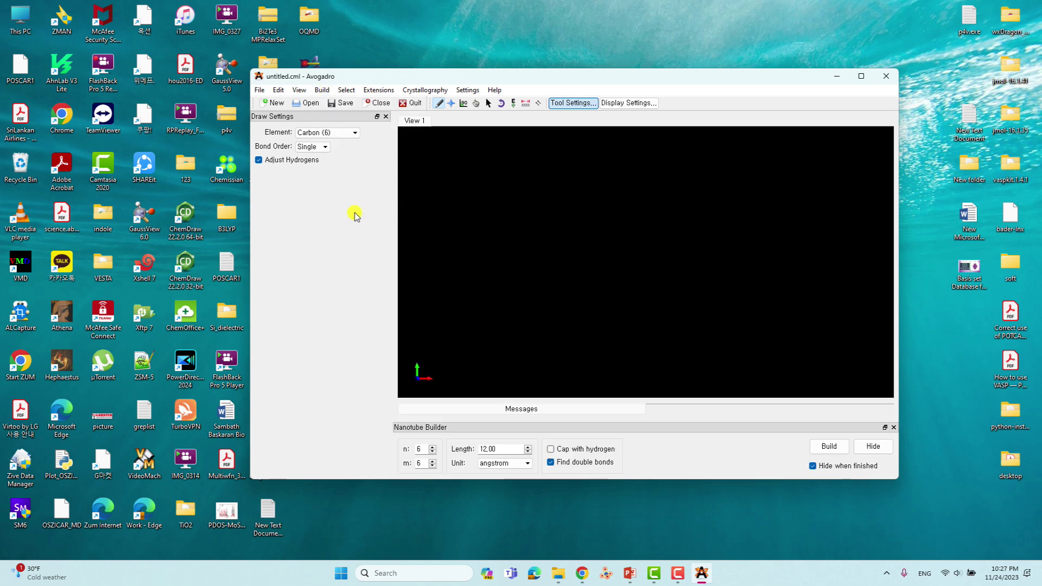
{"action": "double_click", "coordinate": [424, 451]}
{"action": "left_click_drag", "start_coordinate": [426, 449], "coordinate": [409, 450]}
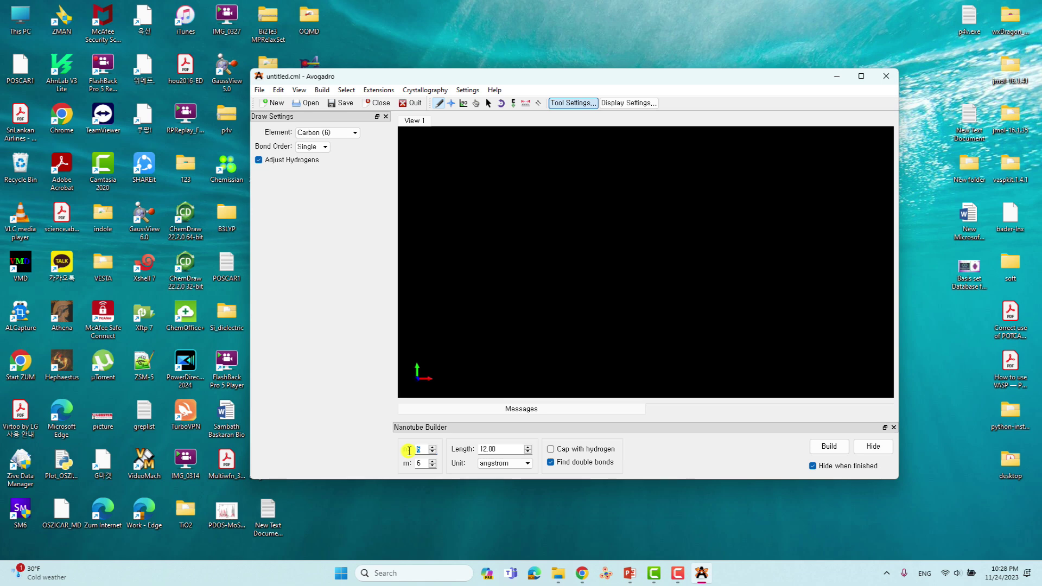
{"action": "left_click", "coordinate": [426, 464]}
{"action": "left_click_drag", "start_coordinate": [422, 464], "coordinate": [405, 471]}
{"action": "left_click", "coordinate": [829, 447]}
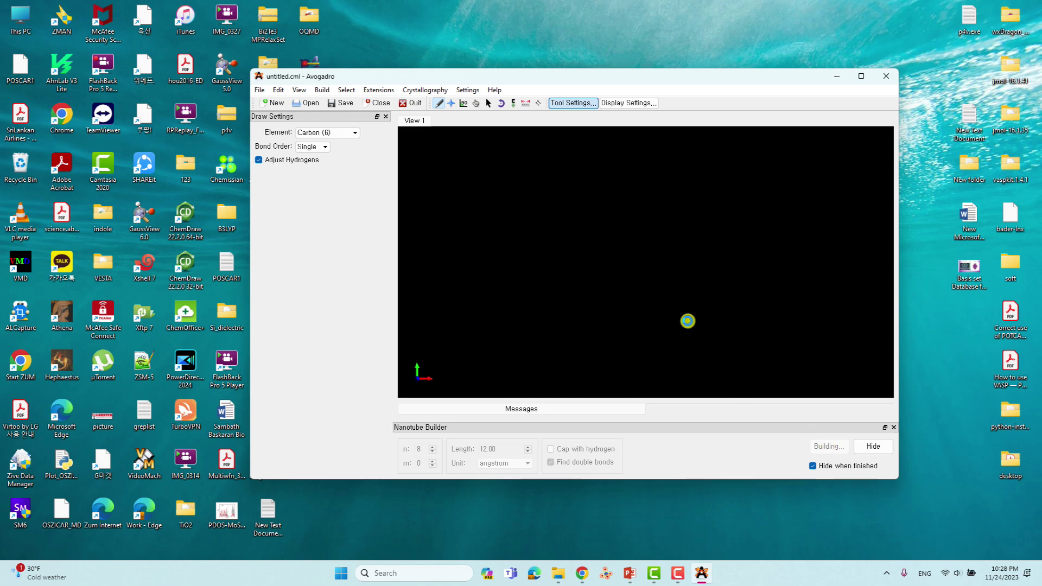
{"action": "left_click_drag", "start_coordinate": [719, 182], "coordinate": [675, 225]}
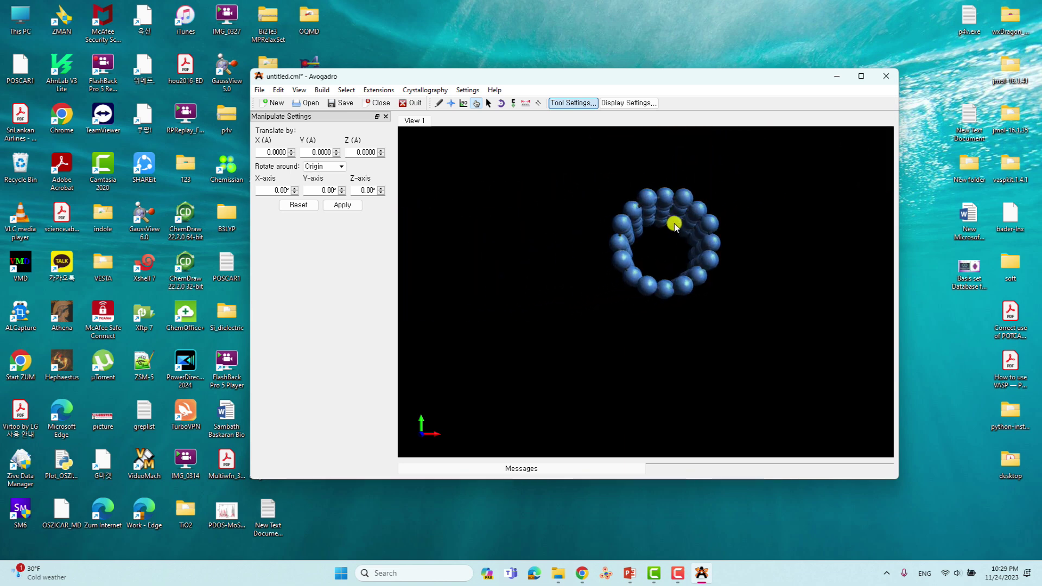
Step: Save the zigzag nanotube as 8-0-zig-zag in PDB format in the 6-6-armchair folder
{"action": "left_click", "coordinate": [341, 103]}
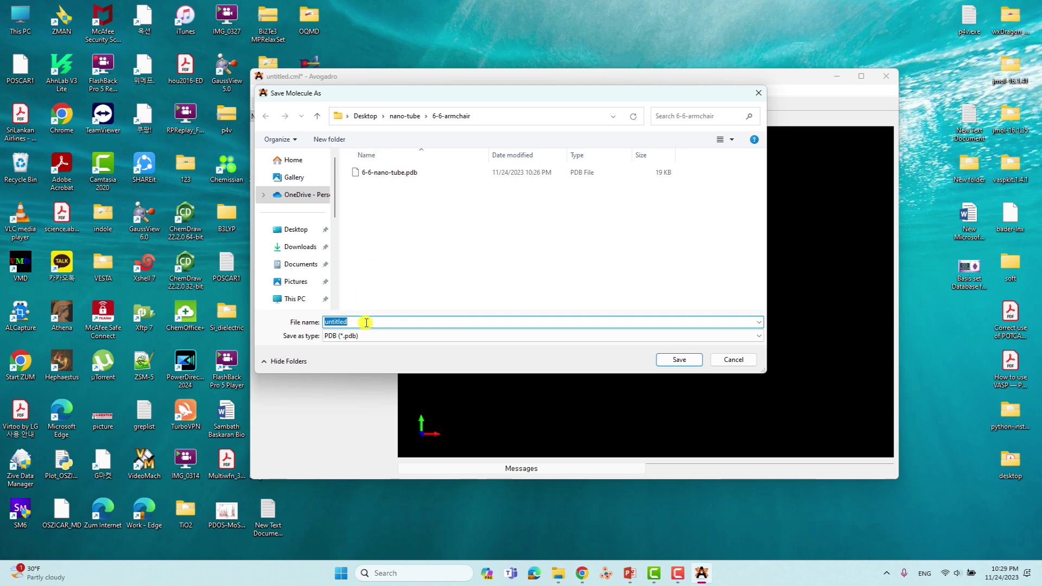
{"action": "type", "text": "8"}
{"action": "type", "text": "8-0-"}
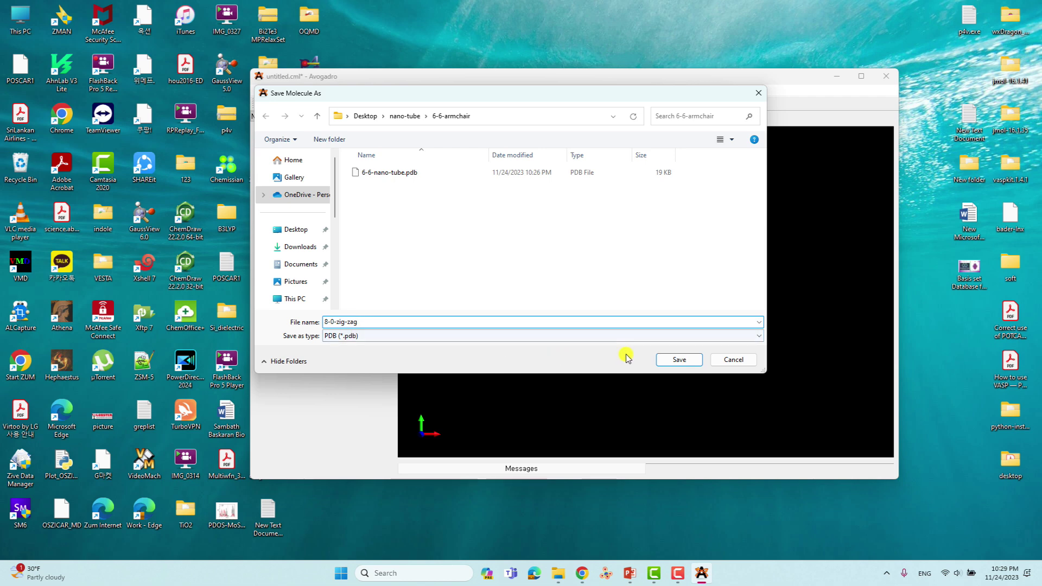
{"action": "left_click", "coordinate": [371, 337]}
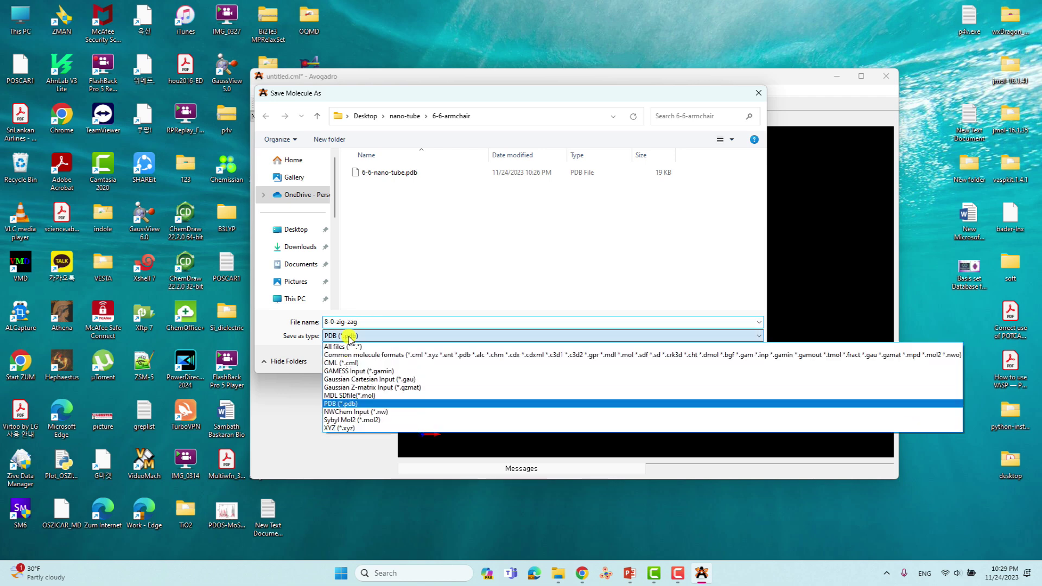
{"action": "left_click", "coordinate": [348, 405]}
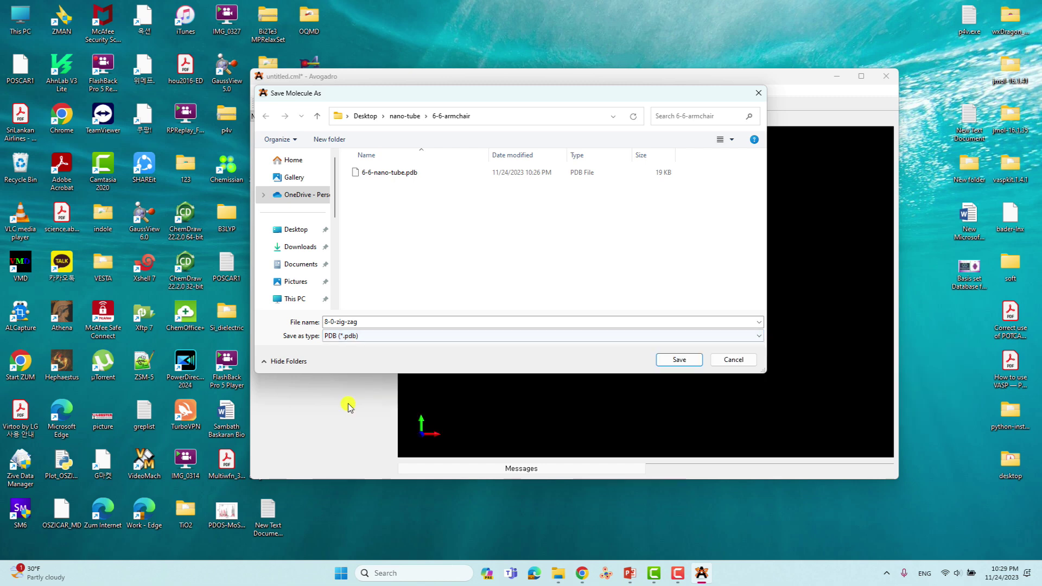
{"action": "left_click", "coordinate": [687, 367]}
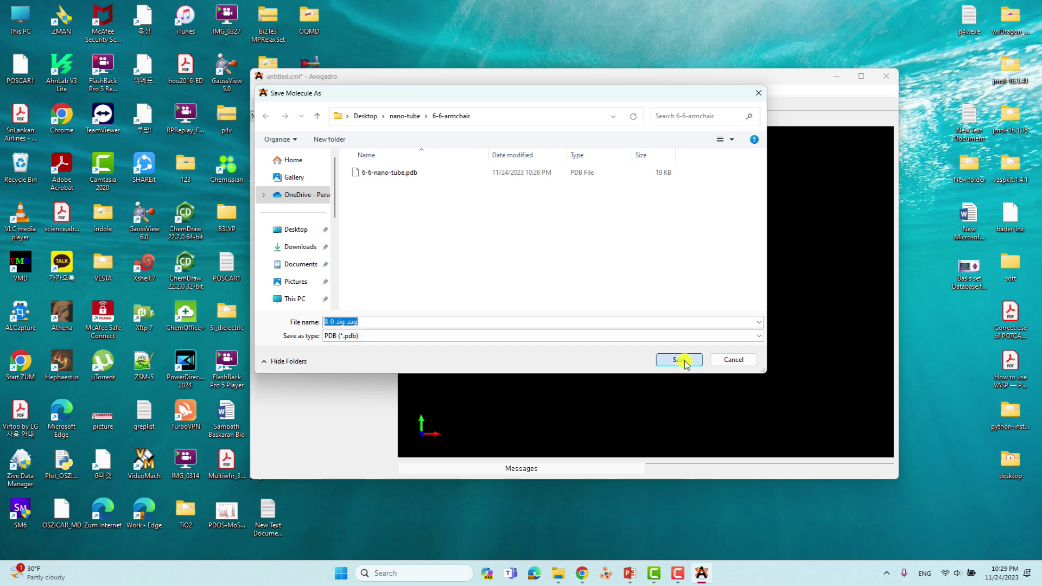
Step: Minimize Avogadro, launch GaussView, and close its tips dialog and the empty new molecule window
{"action": "left_click", "coordinate": [836, 76]}
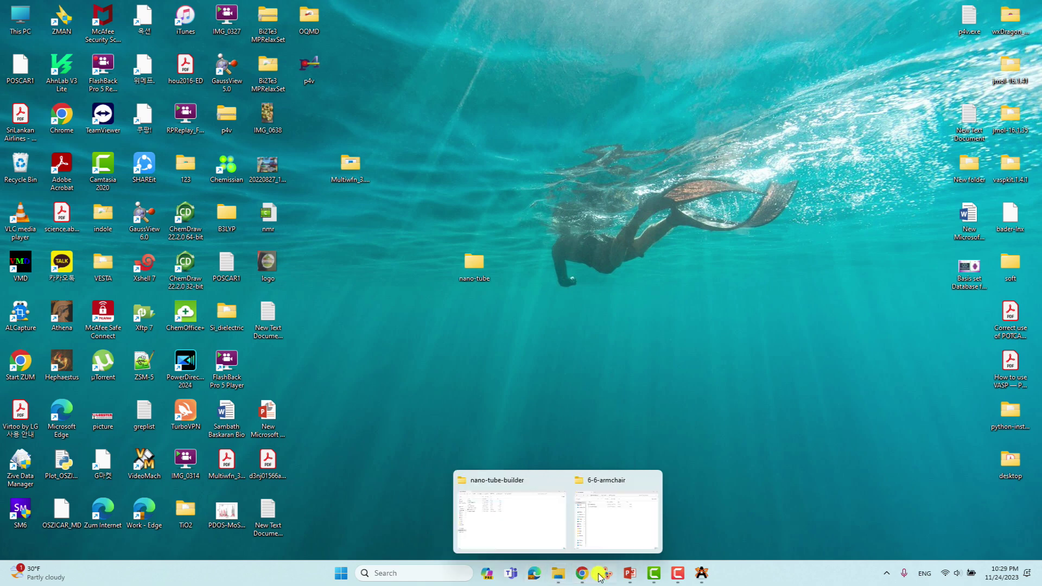
{"action": "left_click", "coordinate": [448, 573]}
{"action": "type", "text": "ga"}
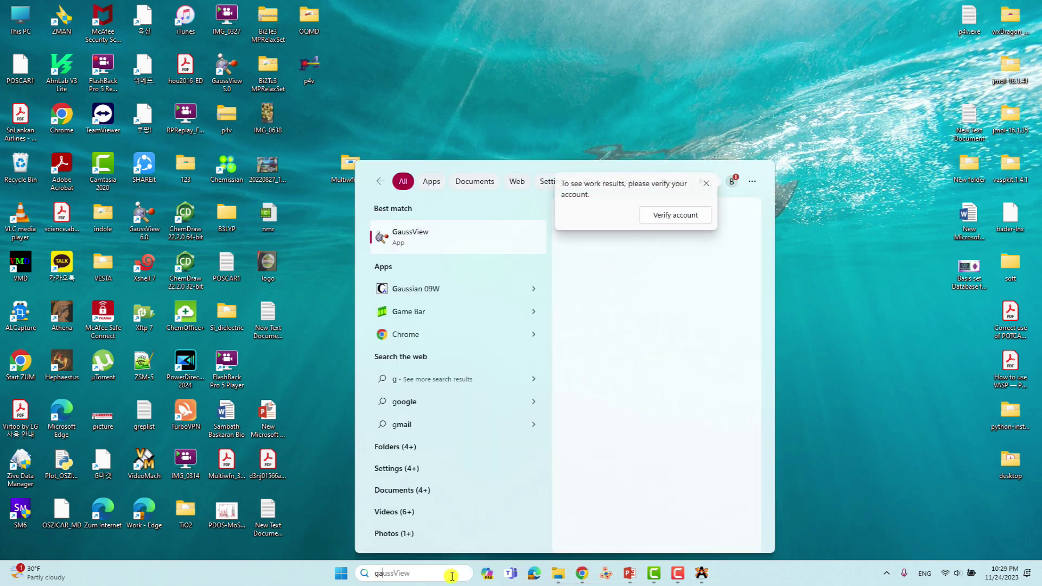
{"action": "type", "text": "y"}
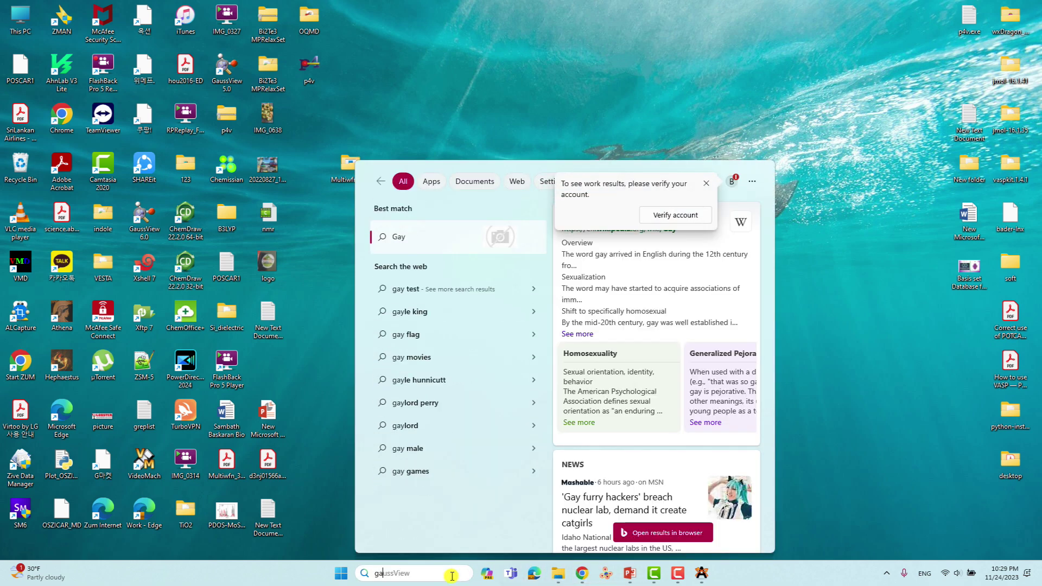
{"action": "key", "text": "BackSpace"}
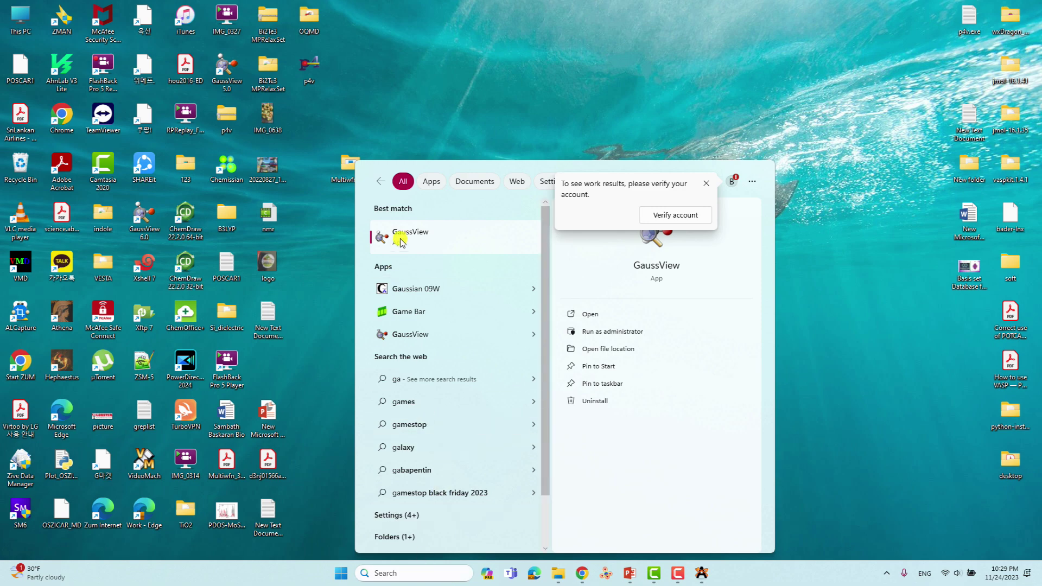
{"action": "left_click", "coordinate": [400, 239]}
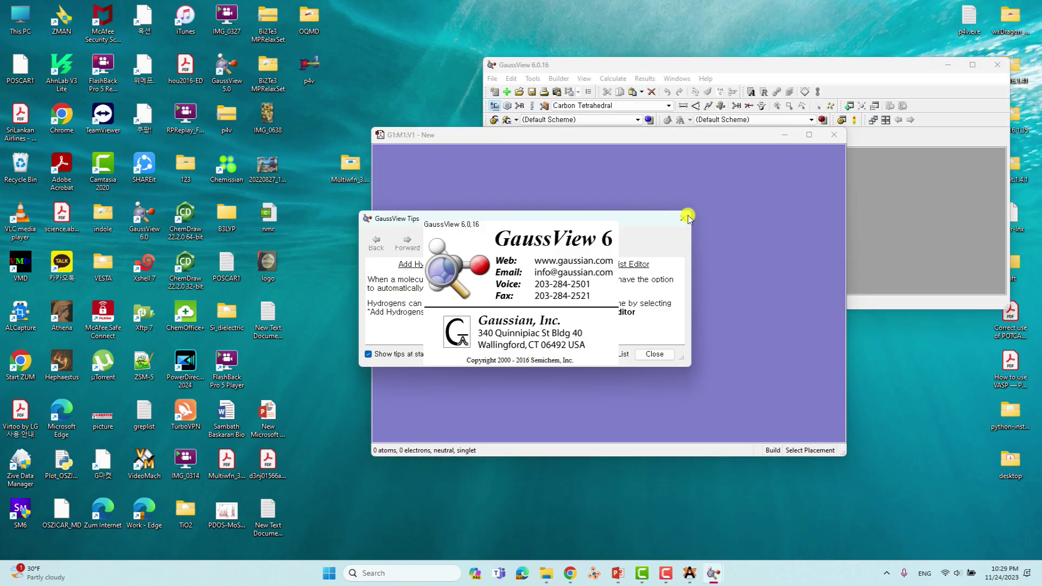
{"action": "left_click", "coordinate": [834, 136]}
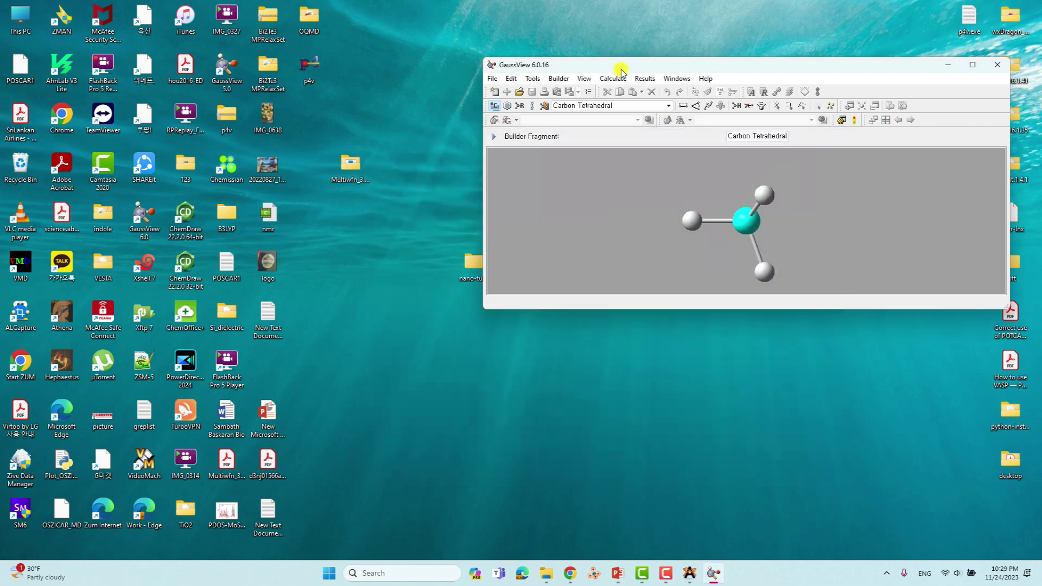
Step: Open the 6-6-armchair folder inside nano-tube and load 8-0-zig-zag.pdb into GaussView
{"action": "left_click_drag", "start_coordinate": [473, 256], "coordinate": [393, 262]}
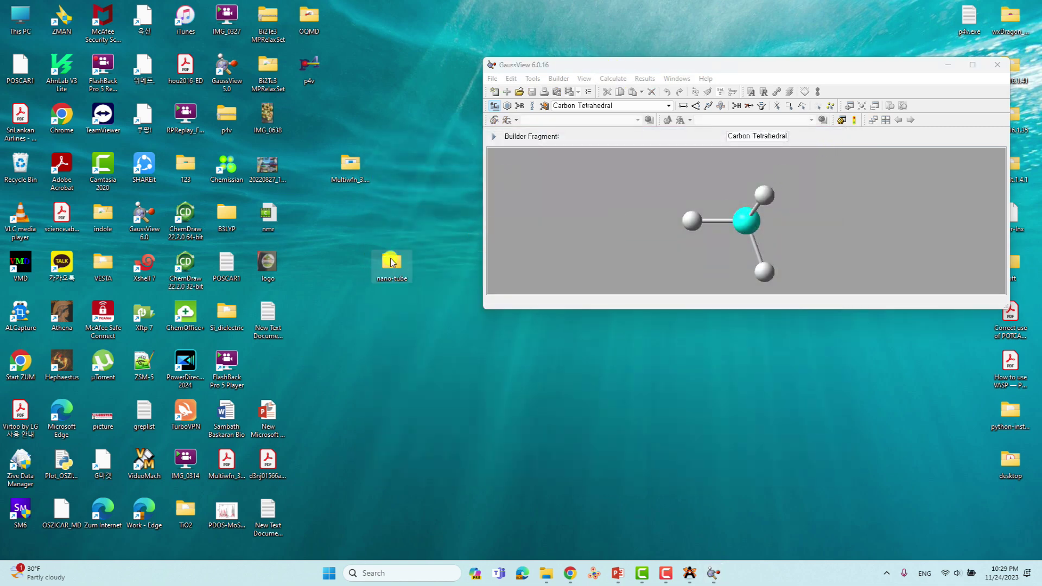
{"action": "double_click", "coordinate": [393, 262]}
{"action": "double_click", "coordinate": [268, 138]}
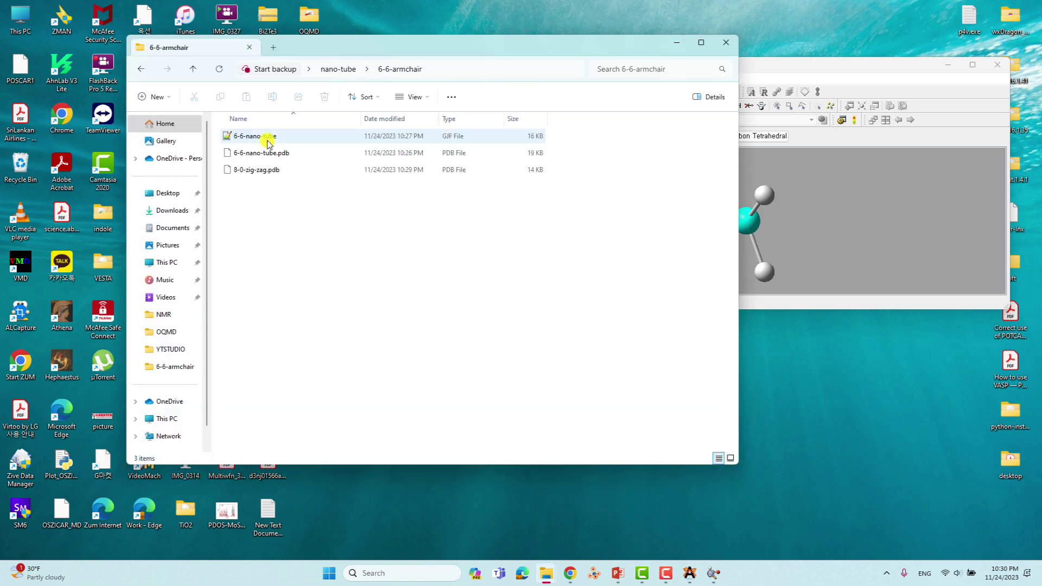
{"action": "left_click", "coordinate": [259, 171]}
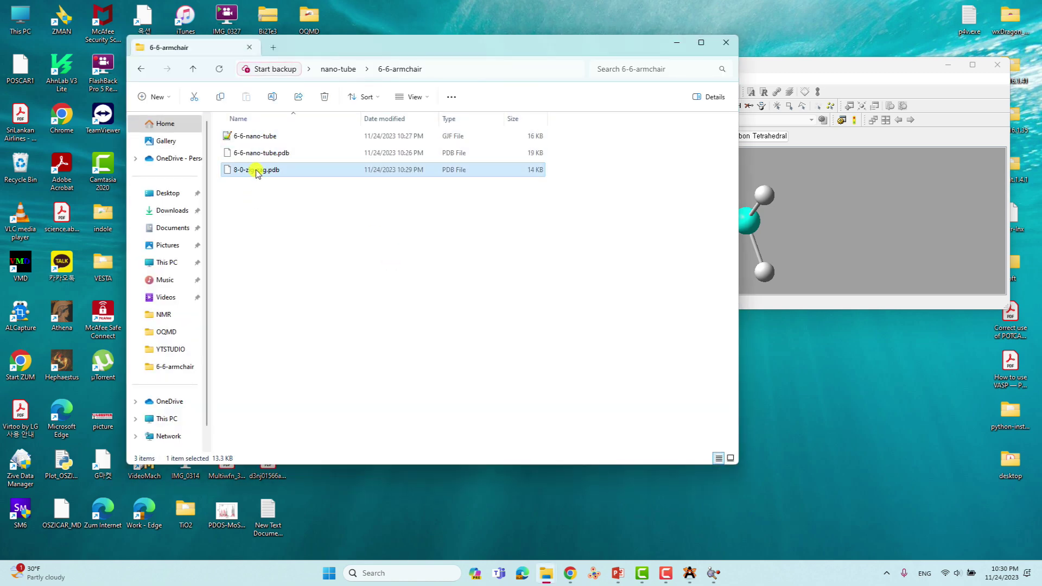
{"action": "left_click_drag", "start_coordinate": [268, 177], "coordinate": [817, 223]}
{"action": "left_click_drag", "start_coordinate": [817, 222], "coordinate": [816, 221]}
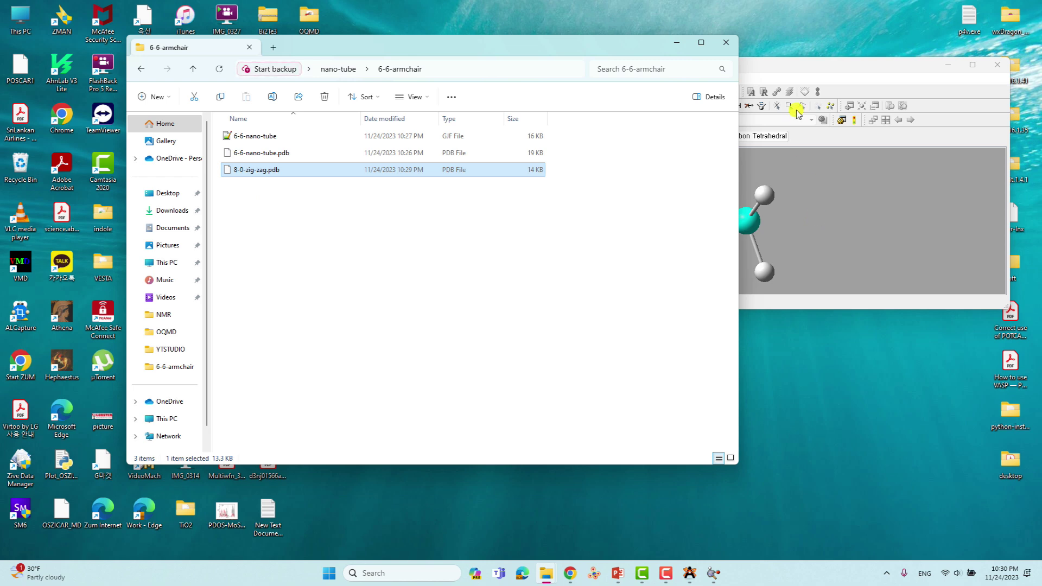
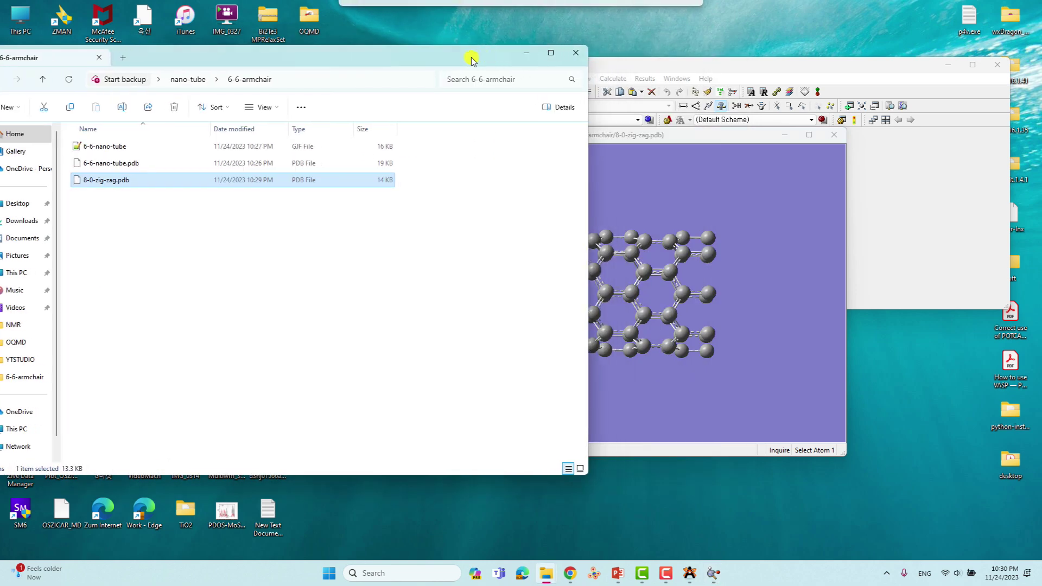
Step: Move the folder window aside and delete the dangling single-bonded carbon atoms protruding from one end of the zigzag nanotube
{"action": "left_click", "coordinate": [673, 69]}
{"action": "left_click", "coordinate": [749, 105]}
{"action": "left_click", "coordinate": [708, 345]}
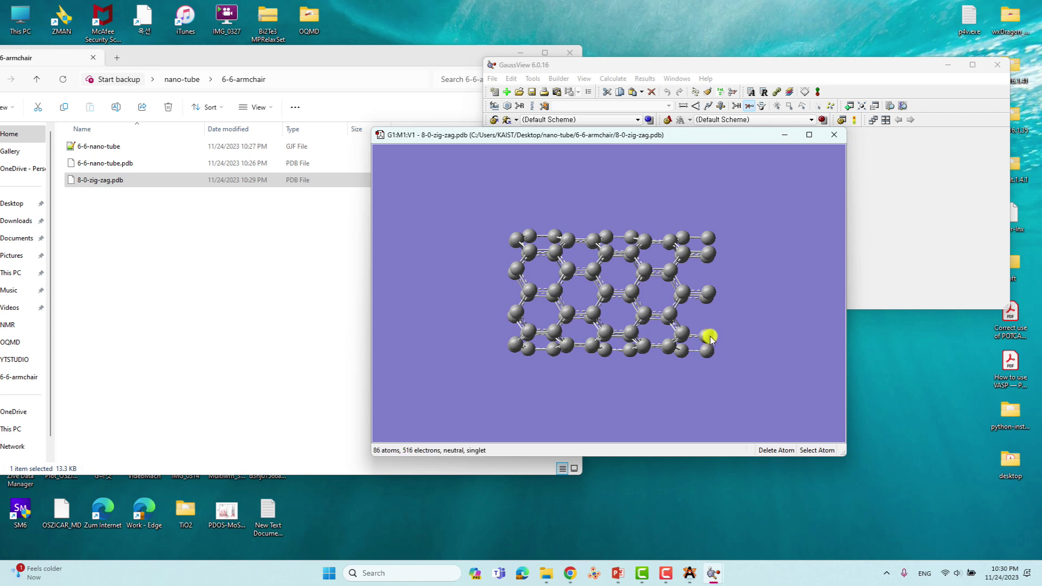
{"action": "left_click", "coordinate": [706, 292]}
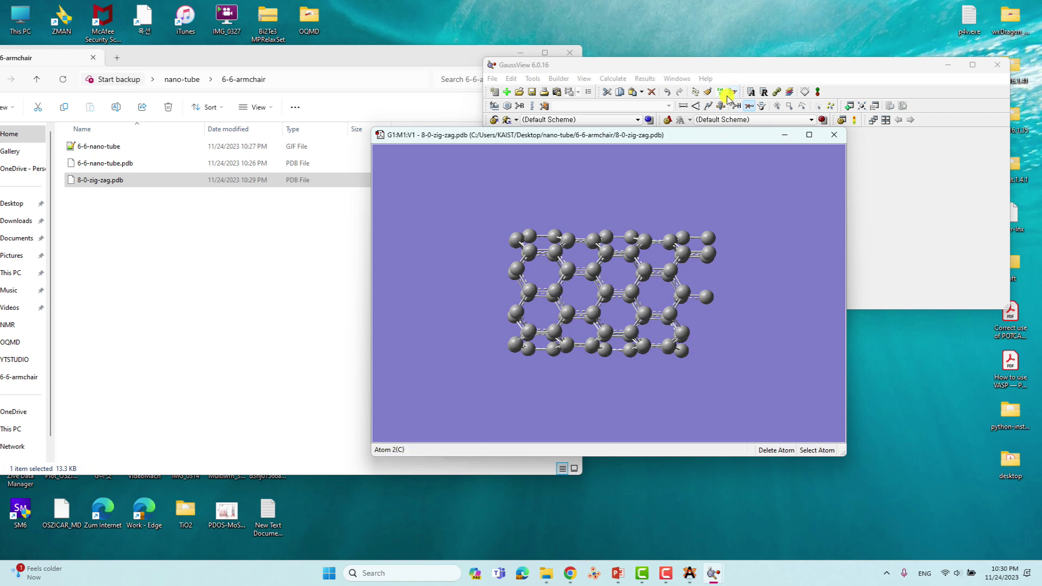
{"action": "left_click", "coordinate": [748, 108]}
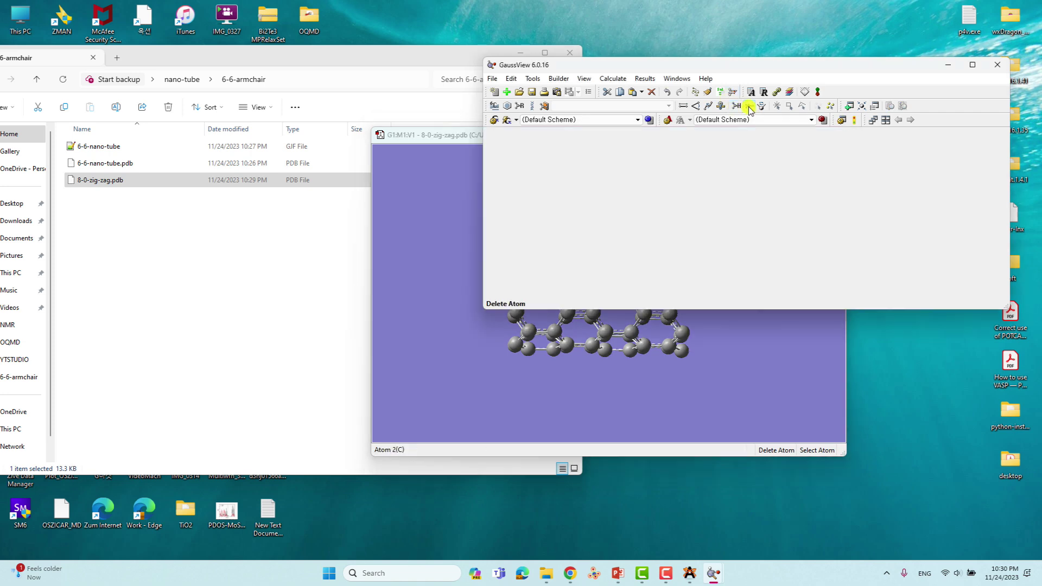
{"action": "left_click", "coordinate": [706, 326]}
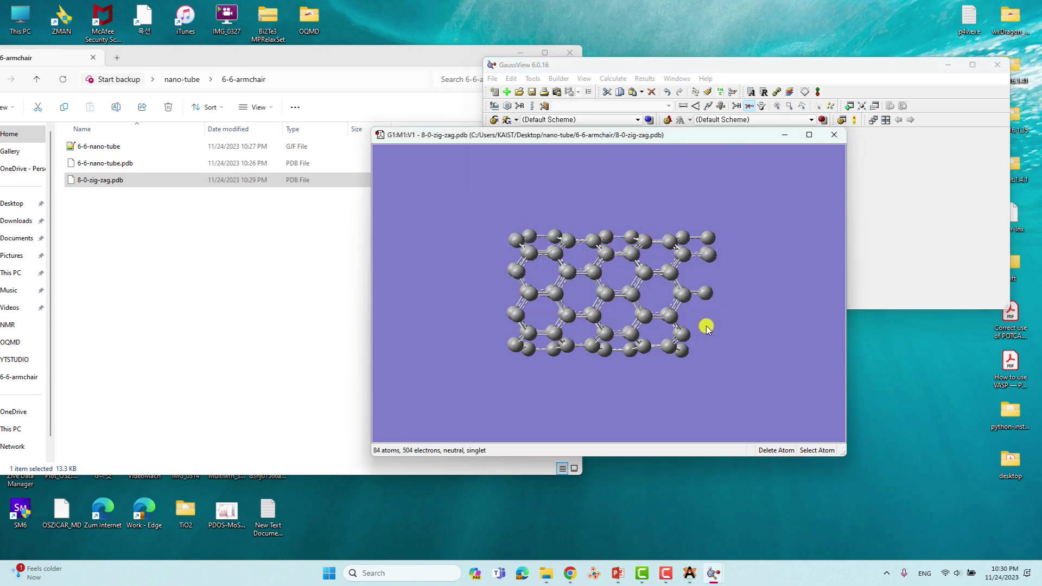
{"action": "left_click", "coordinate": [709, 255]}
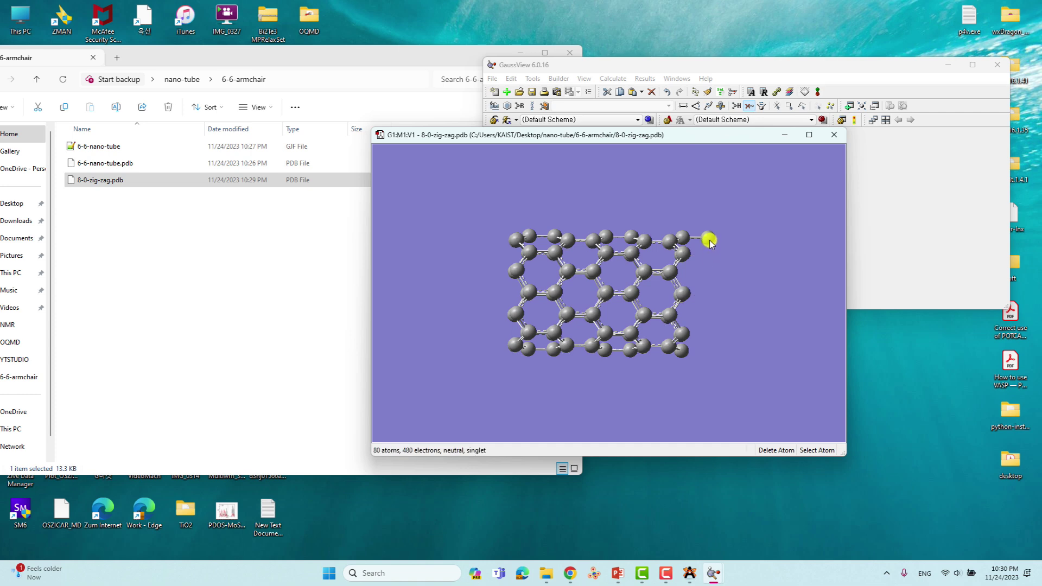
Step: Add a hydrogen with Add Valence to every edge carbon at the trimmed end, rotating the tube to reach them all
{"action": "left_click", "coordinate": [737, 107]}
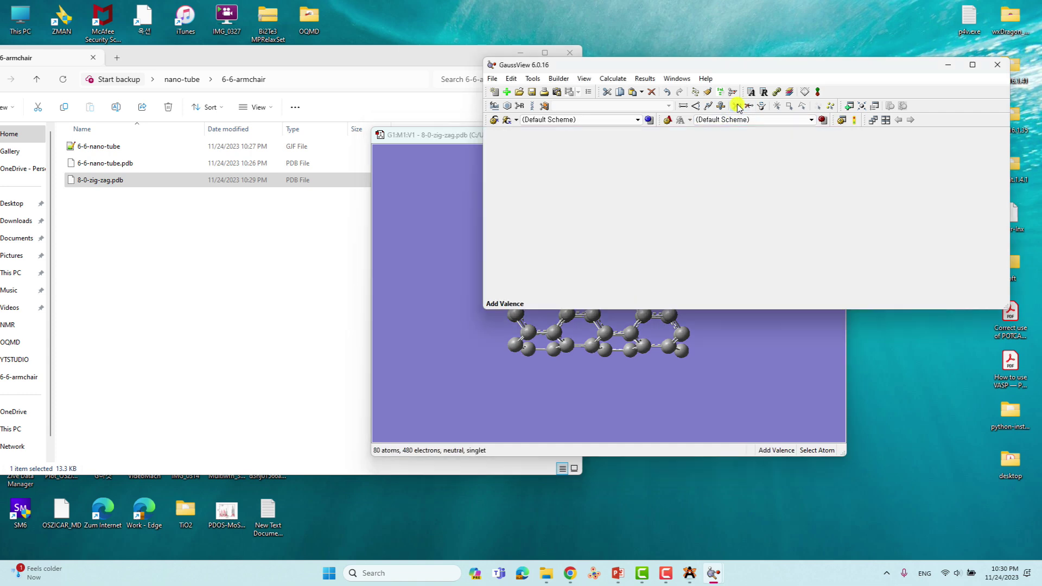
{"action": "left_click", "coordinate": [719, 349]}
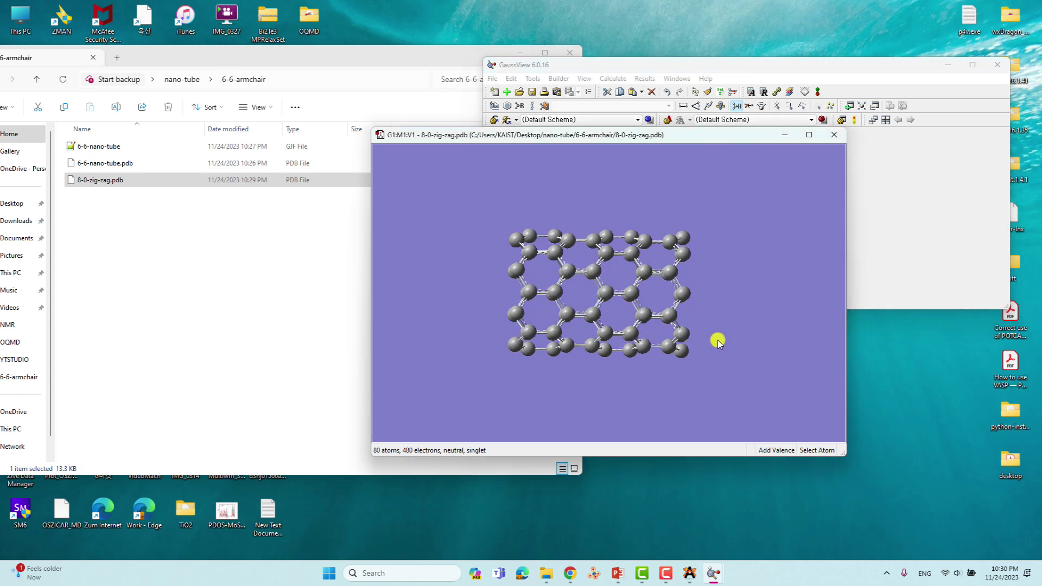
{"action": "left_click", "coordinate": [682, 256]}
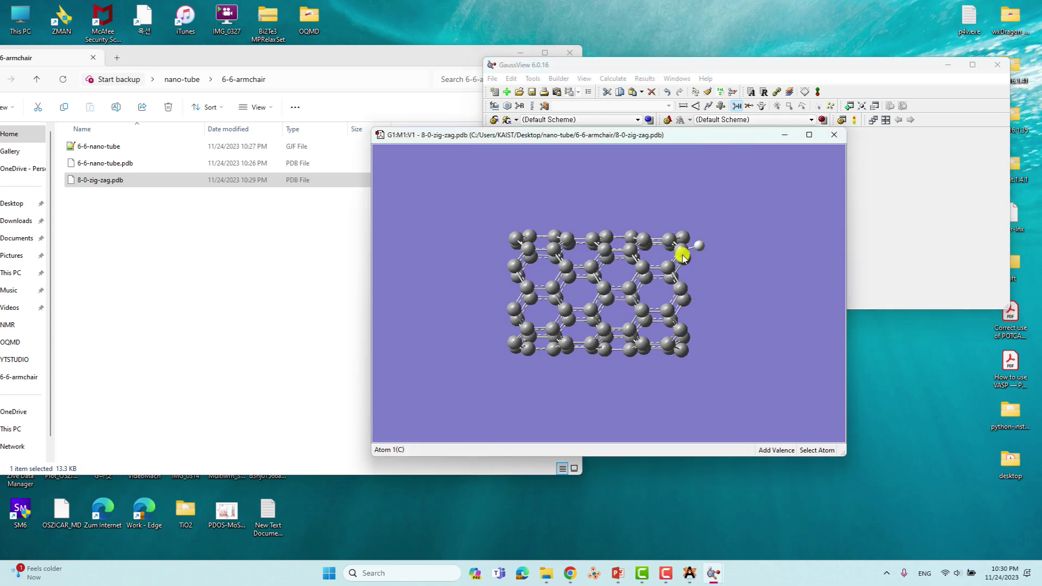
{"action": "left_click", "coordinate": [682, 288]}
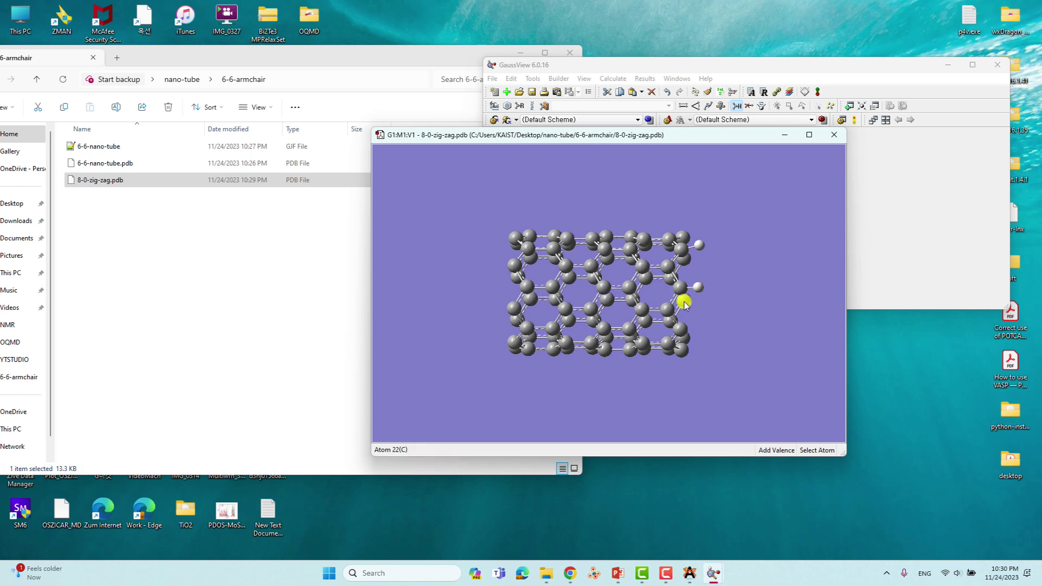
{"action": "left_click_drag", "start_coordinate": [684, 309], "coordinate": [683, 329]}
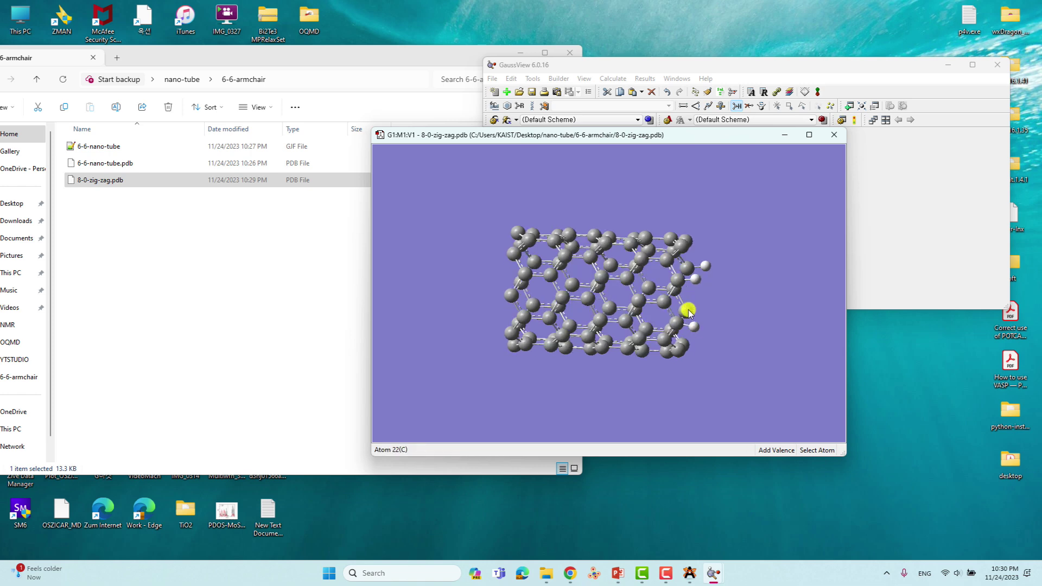
{"action": "mouse_move", "coordinate": [691, 277]}
{"action": "left_mouse_down"}
{"action": "mouse_move", "coordinate": [682, 253]}
{"action": "mouse_move", "coordinate": [691, 262]}
{"action": "left_mouse_up"}
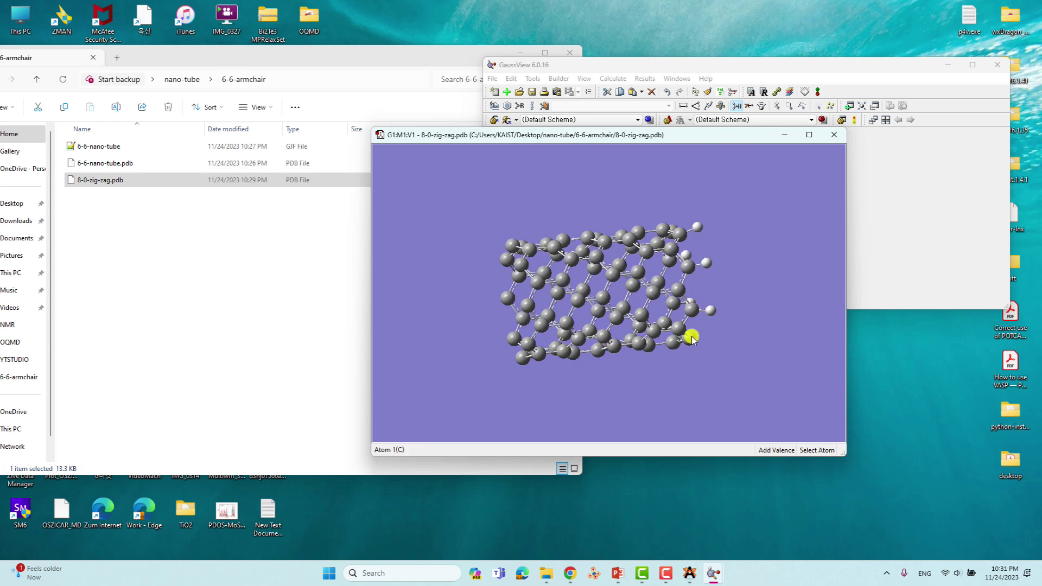
{"action": "left_click_drag", "start_coordinate": [681, 350], "coordinate": [705, 323]}
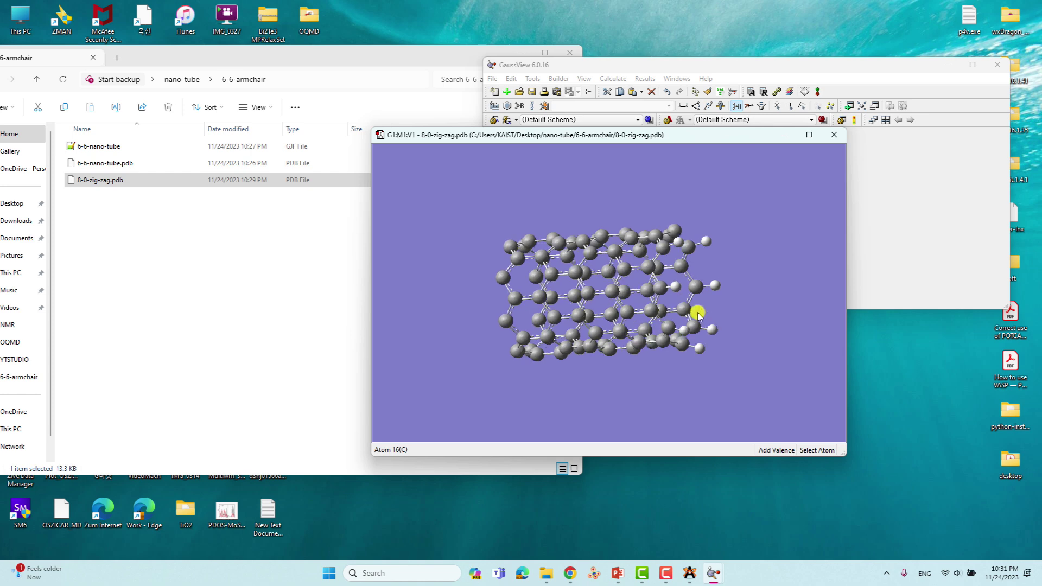
{"action": "left_click", "coordinate": [676, 231]}
{"action": "left_click_drag", "start_coordinate": [623, 307], "coordinate": [670, 262]}
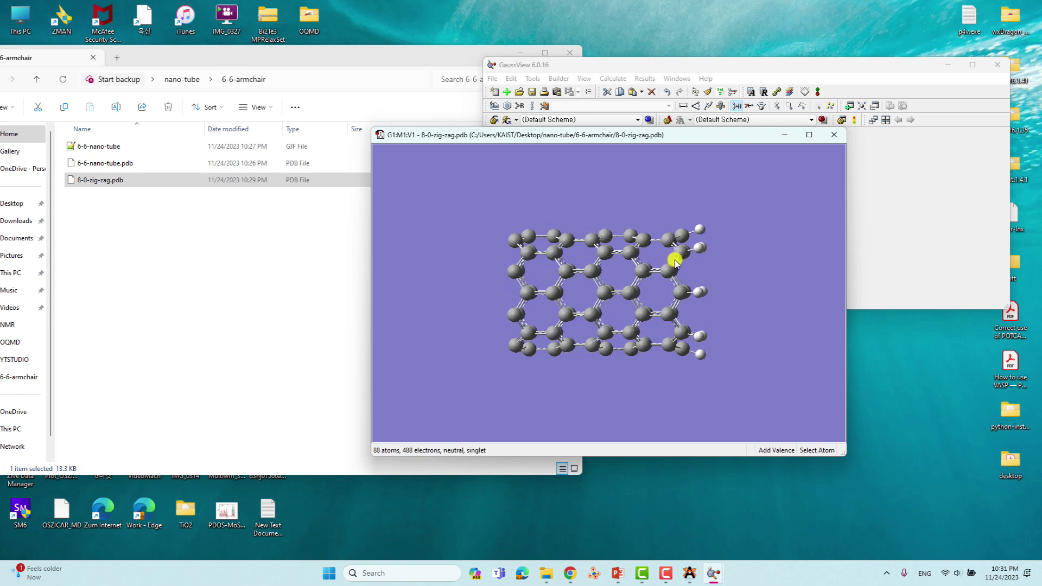
Step: Add a hydrogen to each edge carbon at the nanotube's opposite end and rotate the tube to check both ends
{"action": "left_click", "coordinate": [511, 268]}
{"action": "left_click_drag", "start_coordinate": [514, 249], "coordinate": [579, 307]}
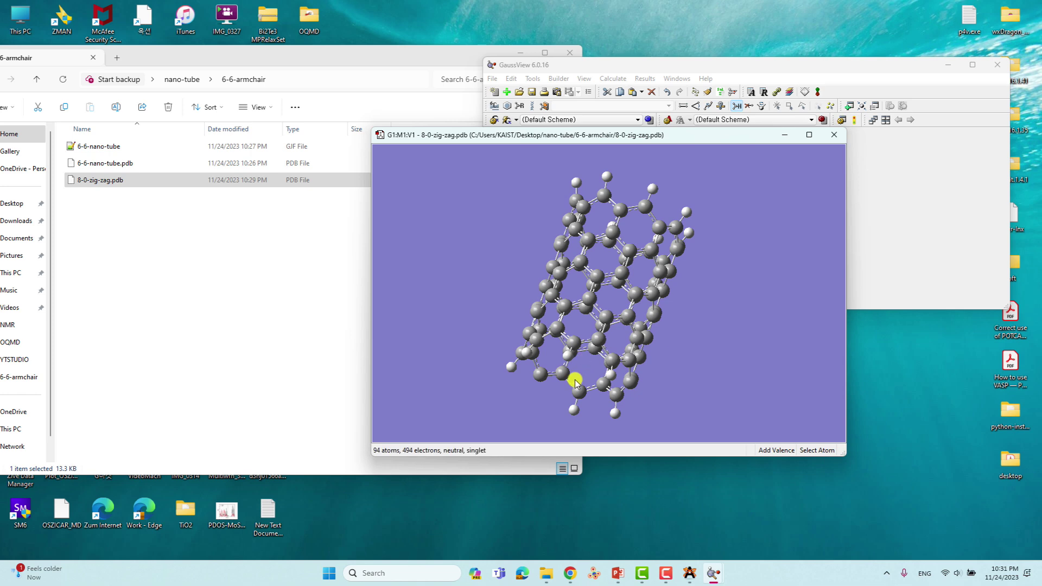
{"action": "left_click", "coordinate": [582, 397]}
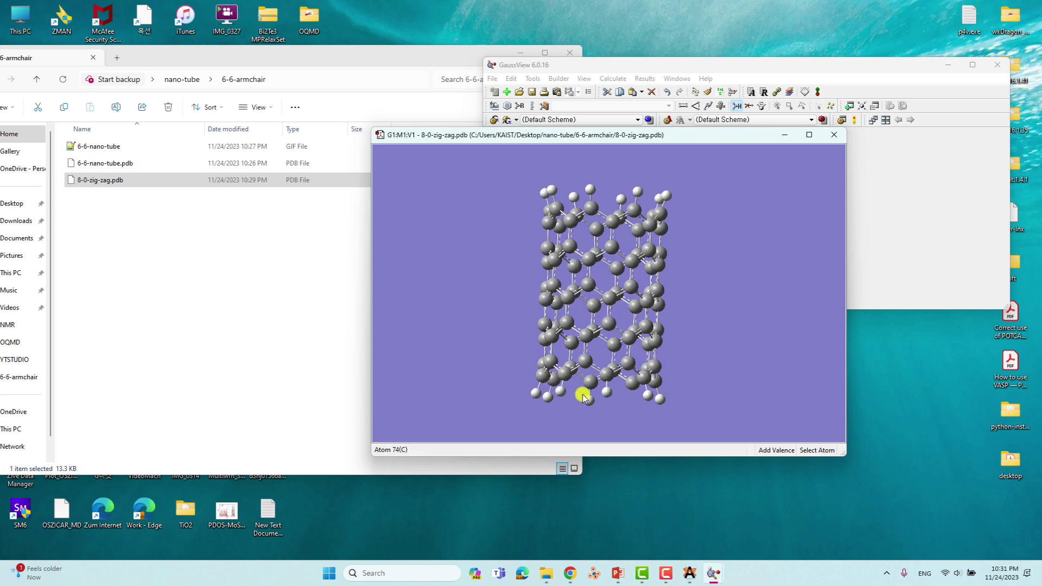
{"action": "left_click_drag", "start_coordinate": [595, 304], "coordinate": [648, 287]}
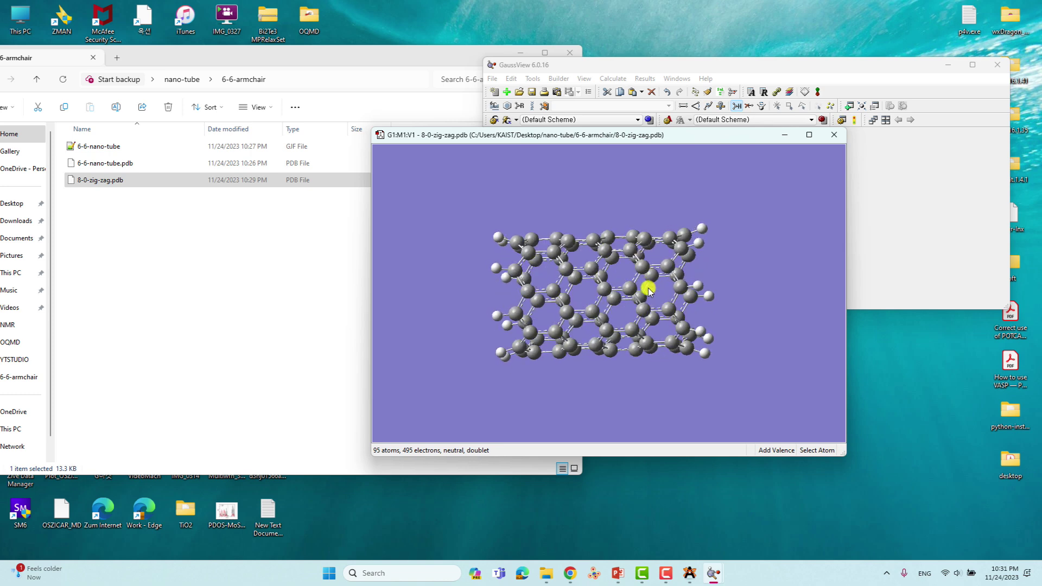
{"action": "mouse_move", "coordinate": [651, 328]}
{"action": "left_mouse_down"}
{"action": "mouse_move", "coordinate": [635, 246]}
{"action": "mouse_move", "coordinate": [630, 333]}
{"action": "mouse_move", "coordinate": [621, 198]}
{"action": "mouse_move", "coordinate": [629, 269]}
{"action": "mouse_move", "coordinate": [624, 240]}
{"action": "mouse_move", "coordinate": [700, 298]}
{"action": "left_mouse_up"}
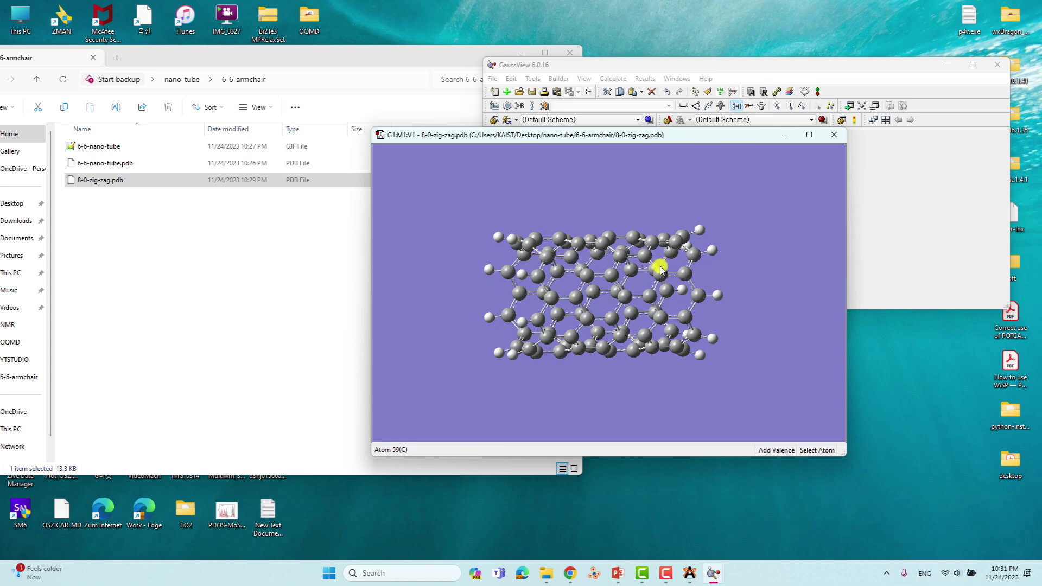
{"action": "mouse_move", "coordinate": [653, 226]}
{"action": "left_mouse_down"}
{"action": "mouse_move", "coordinate": [642, 223]}
{"action": "mouse_move", "coordinate": [631, 316]}
{"action": "mouse_move", "coordinate": [635, 307]}
{"action": "left_mouse_up"}
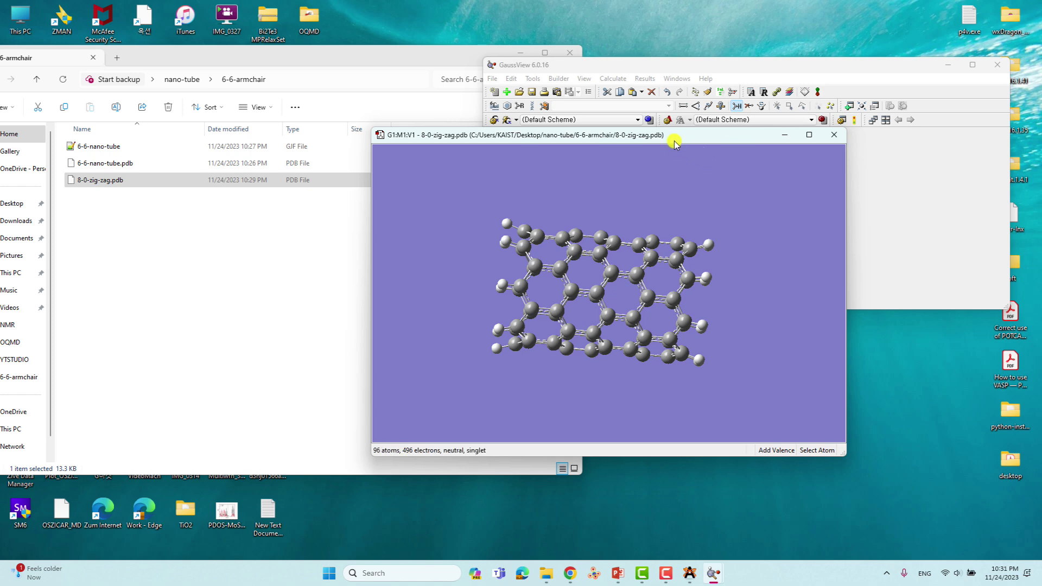
{"action": "left_click_drag", "start_coordinate": [676, 142], "coordinate": [684, 253]}
{"action": "left_click", "coordinate": [675, 160]}
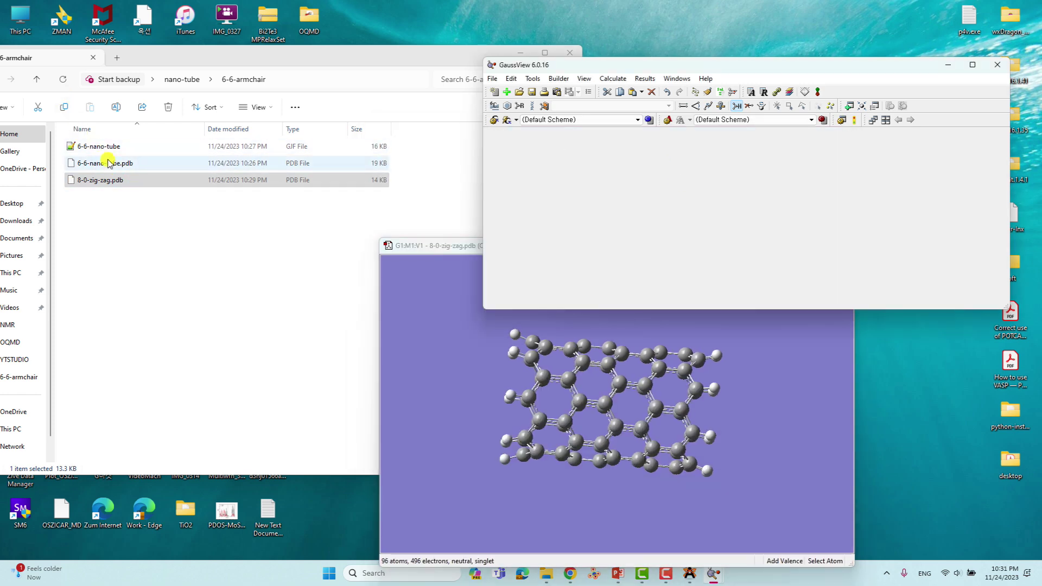
{"action": "left_click_drag", "start_coordinate": [104, 162], "coordinate": [588, 172]}
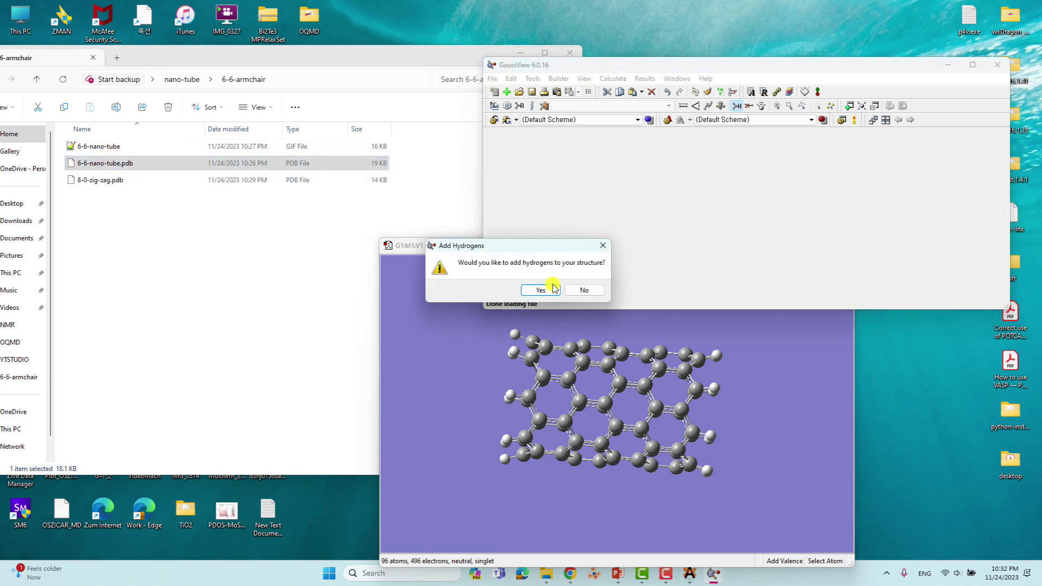
{"action": "left_click", "coordinate": [584, 289]}
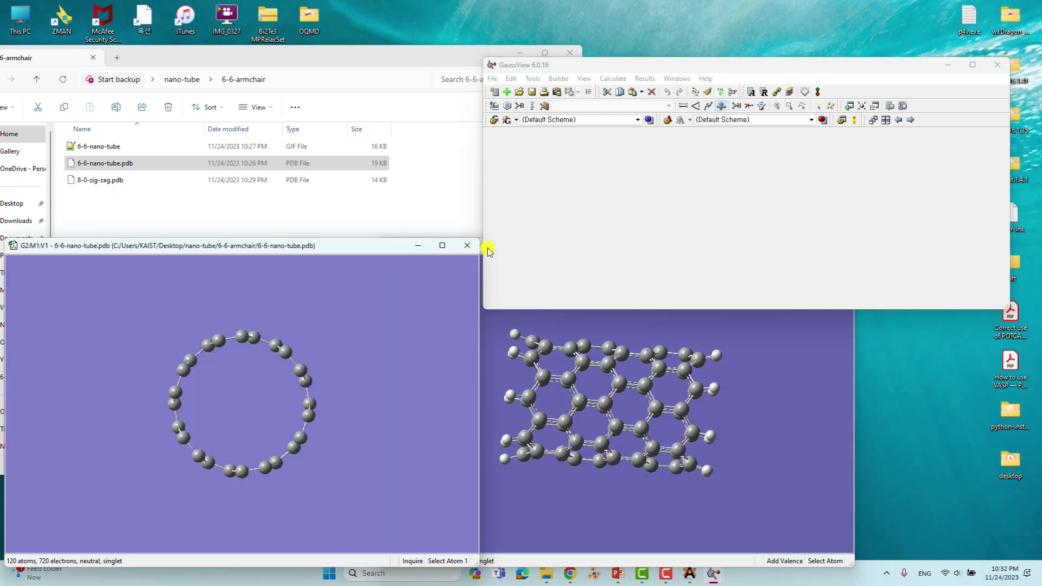
{"action": "left_click", "coordinate": [473, 245]}
Step: Load 6-6-nano-tube.gjf into GaussView, rotate the armchair nanotube to view its hydrogen-terminated ends, and close it
{"action": "left_click_drag", "start_coordinate": [114, 147], "coordinate": [645, 203]}
{"action": "left_click_drag", "start_coordinate": [301, 247], "coordinate": [576, 159]}
{"action": "left_click_drag", "start_coordinate": [569, 253], "coordinate": [529, 260]}
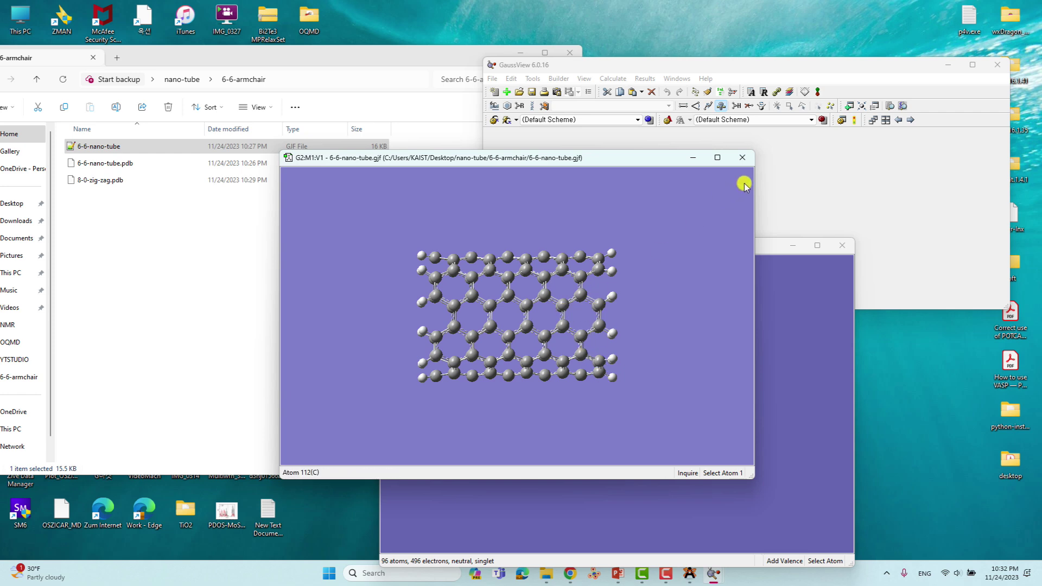
{"action": "left_click", "coordinate": [742, 157]}
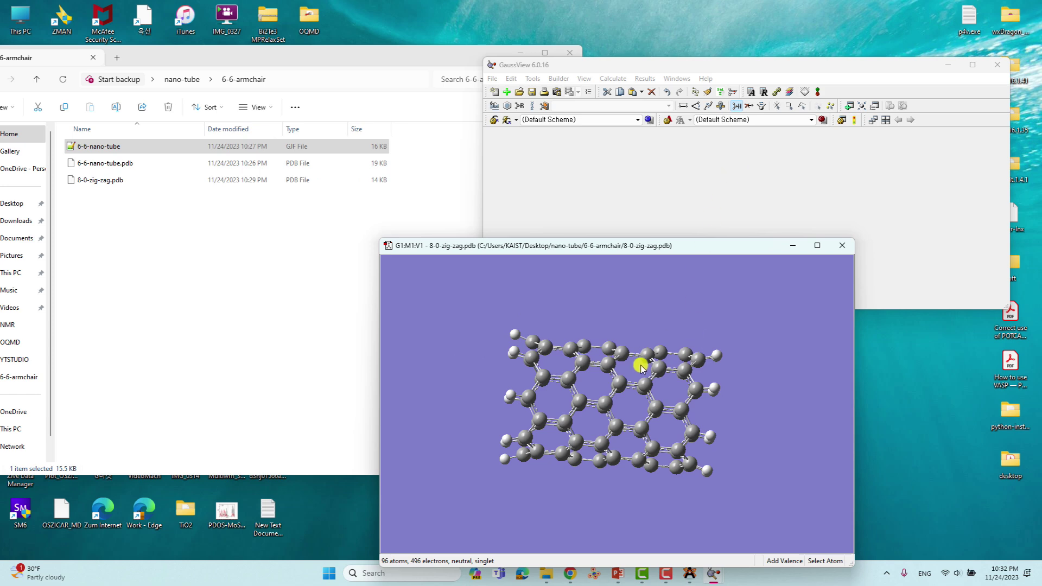
Step: Save the hydrogen-terminated zigzag nanotube as the Gaussian input file 8-0-zig-zag.gjf in the 6-6-armchair folder, with Cartesians written
{"action": "left_click_drag", "start_coordinate": [640, 352], "coordinate": [642, 351]}
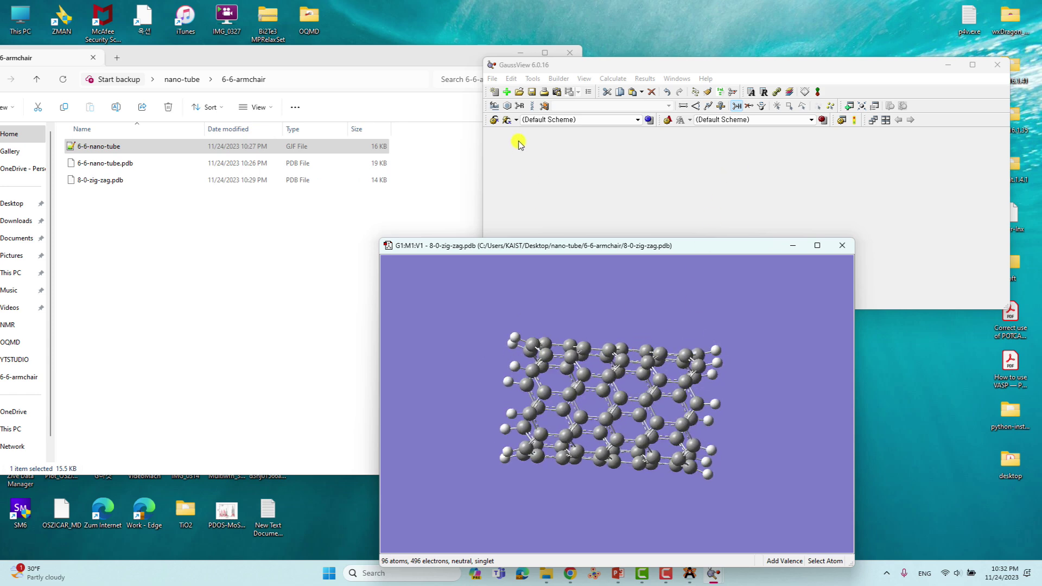
{"action": "left_click", "coordinate": [492, 83]}
{"action": "left_click", "coordinate": [514, 175]}
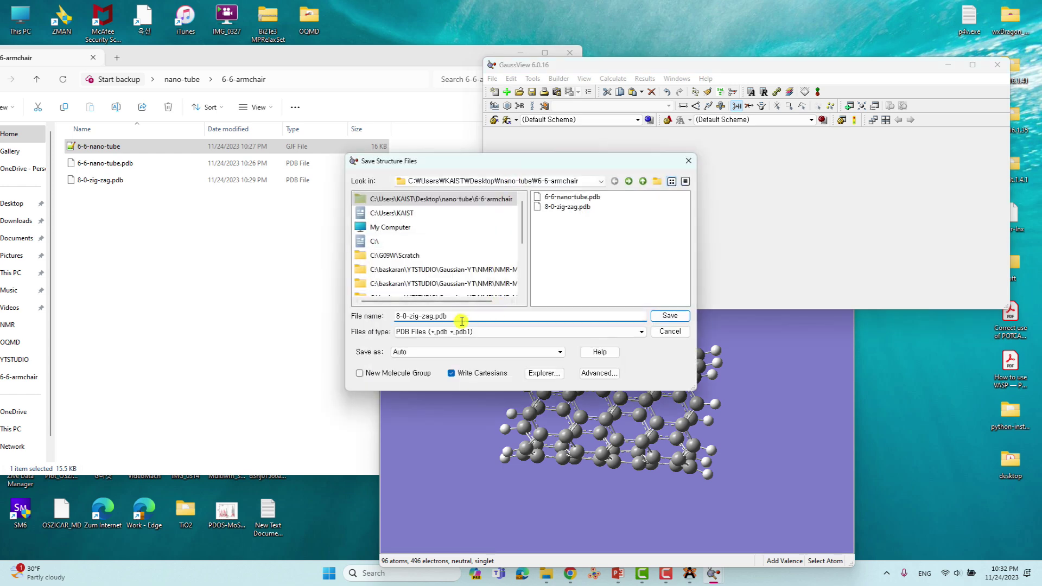
{"action": "left_click", "coordinate": [464, 332]}
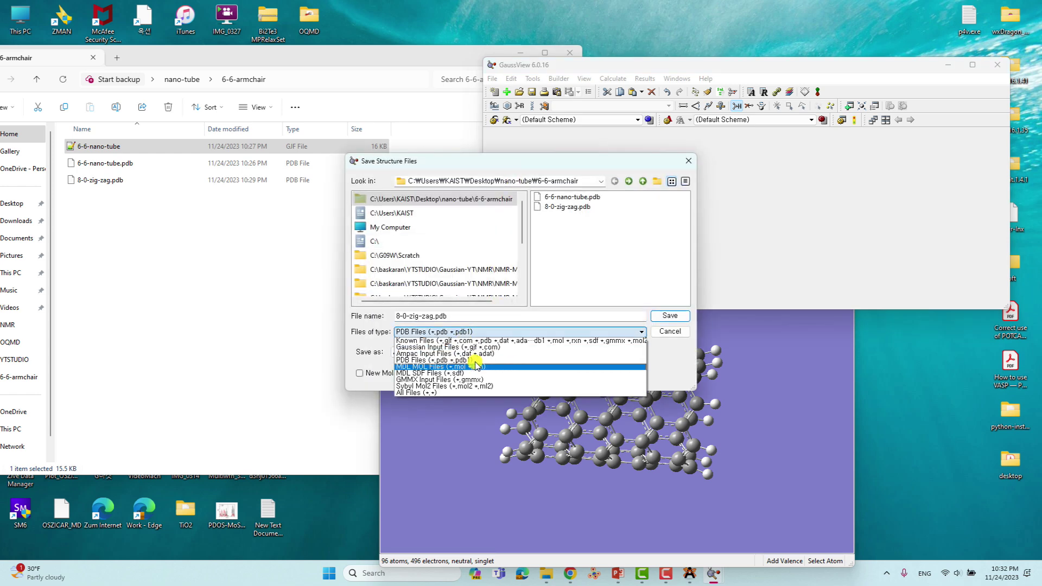
{"action": "left_click", "coordinate": [467, 348]}
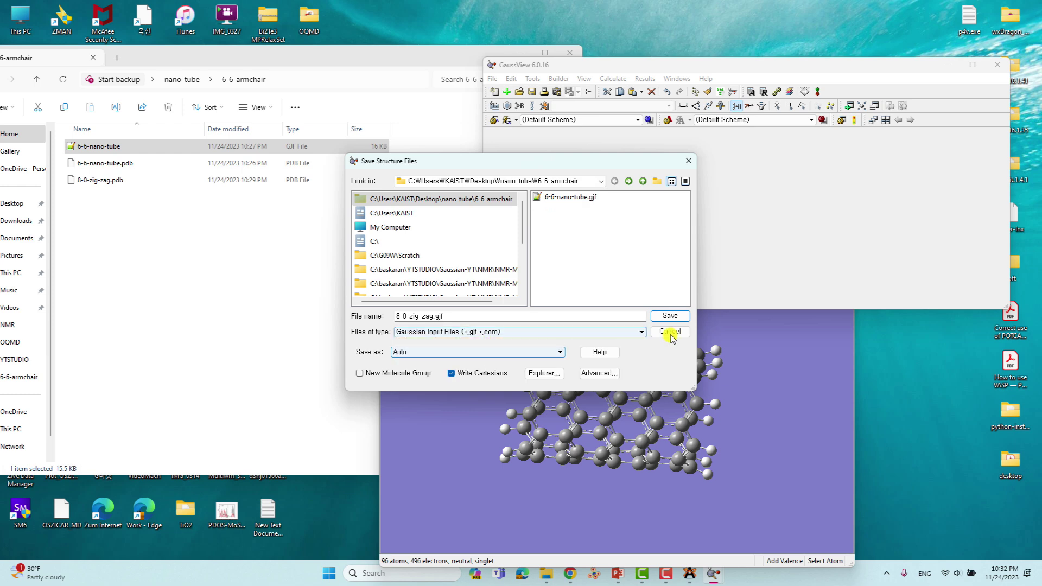
{"action": "left_click", "coordinate": [668, 317]}
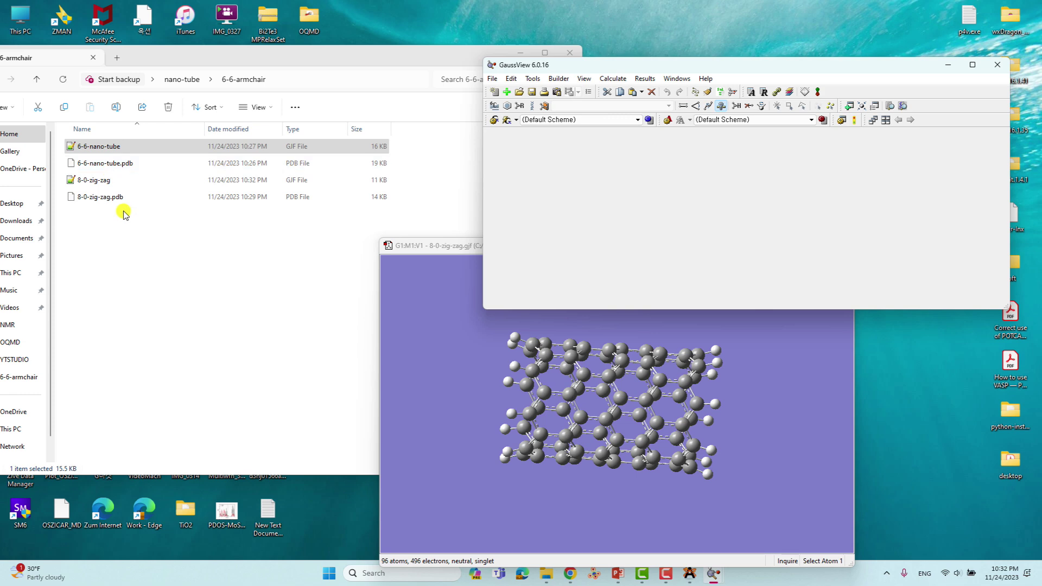
Step: Delete two neighbouring carbon atoms from the middle of the zigzag nanotube's wall to create a divacancy
{"action": "left_click", "coordinate": [778, 339]}
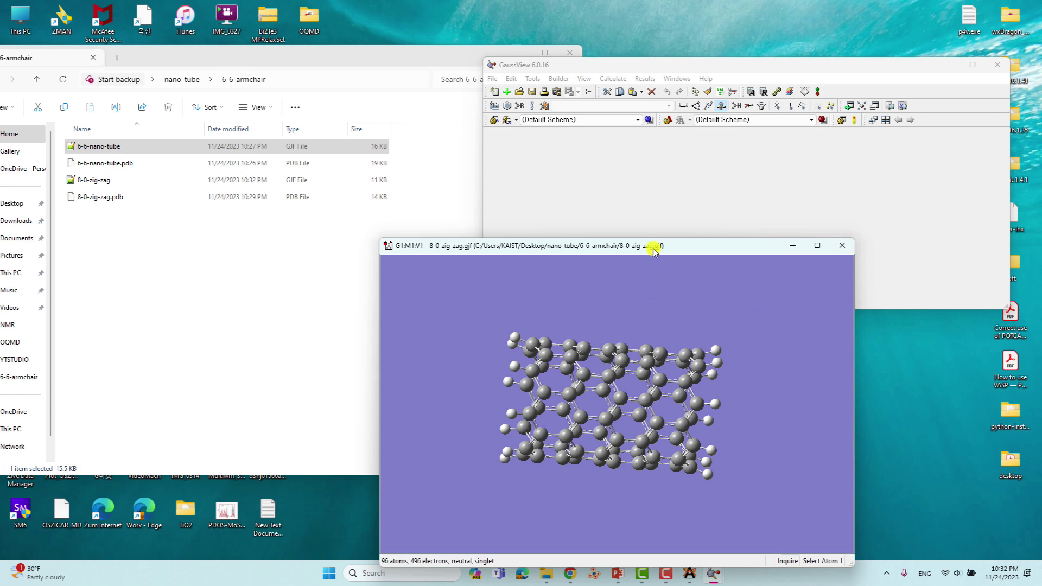
{"action": "left_click_drag", "start_coordinate": [634, 242], "coordinate": [595, 216]}
{"action": "left_click_drag", "start_coordinate": [584, 347], "coordinate": [577, 264]}
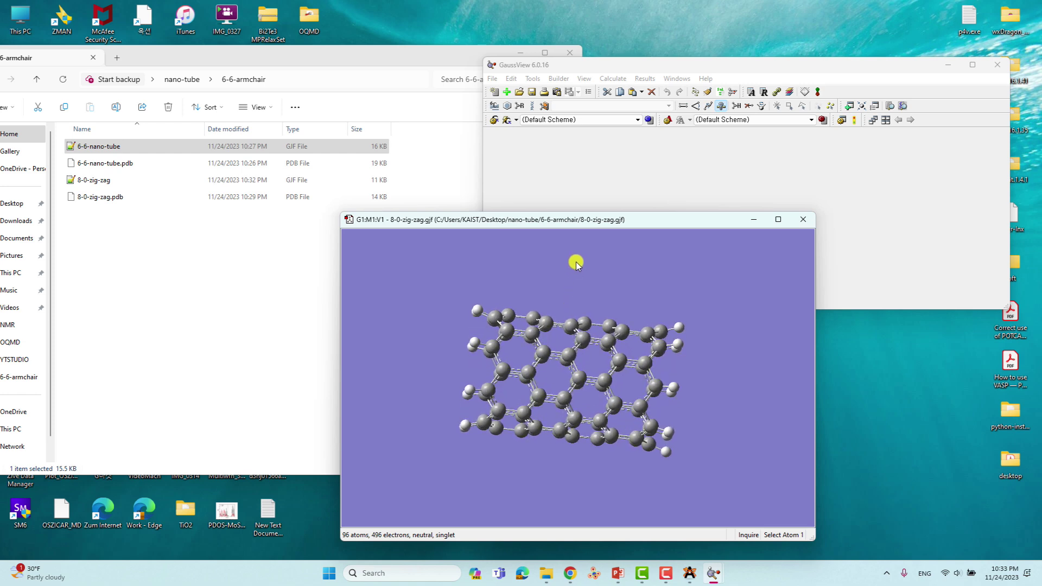
{"action": "mouse_move", "coordinate": [593, 306]}
{"action": "left_mouse_down"}
{"action": "mouse_move", "coordinate": [593, 320]}
{"action": "mouse_move", "coordinate": [593, 282]}
{"action": "mouse_move", "coordinate": [594, 295]}
{"action": "left_mouse_up"}
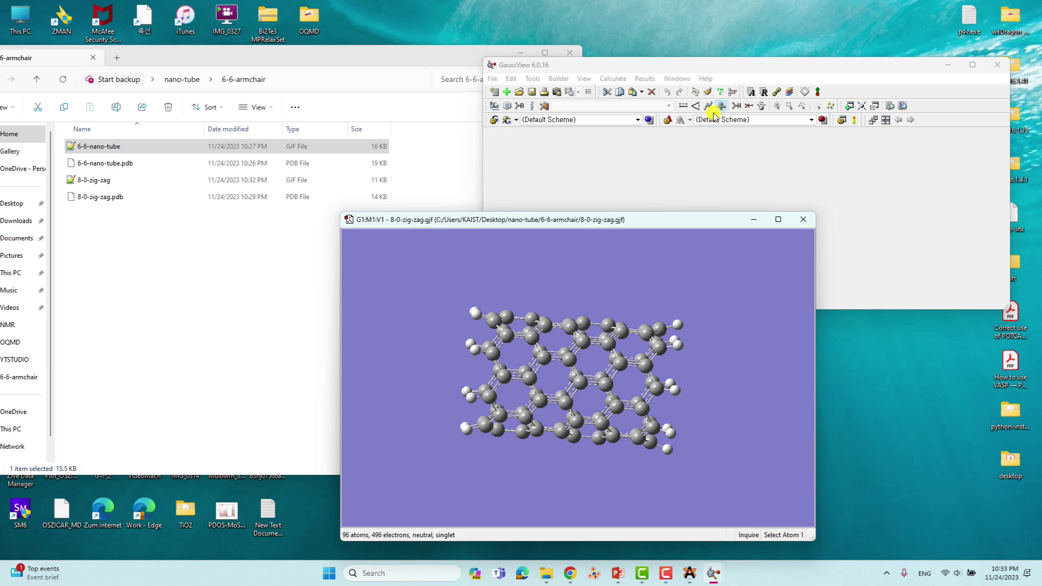
{"action": "left_click", "coordinate": [749, 106]}
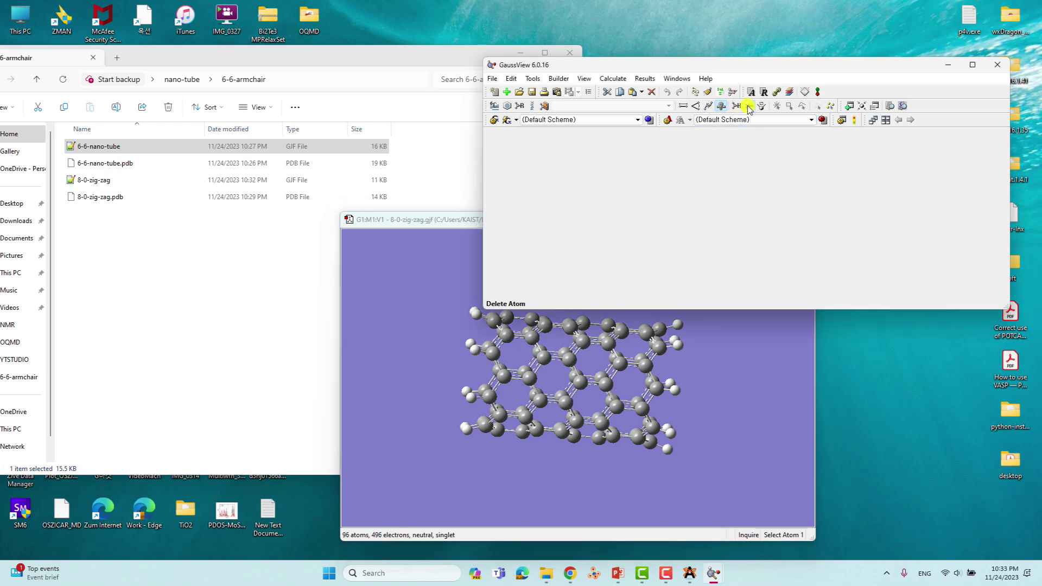
{"action": "left_click_drag", "start_coordinate": [595, 363], "coordinate": [595, 283]}
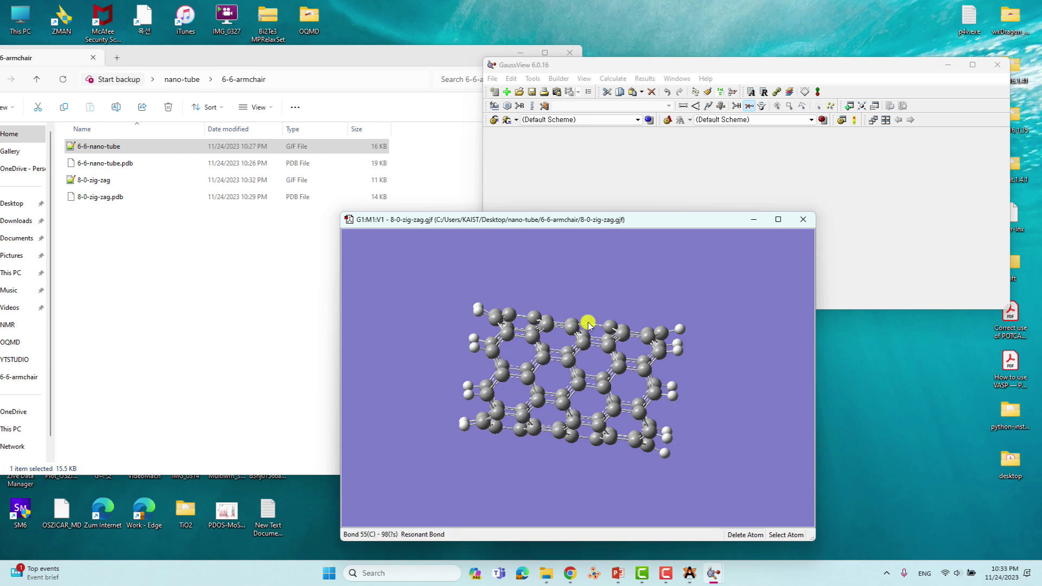
{"action": "left_click_drag", "start_coordinate": [586, 324], "coordinate": [618, 334]}
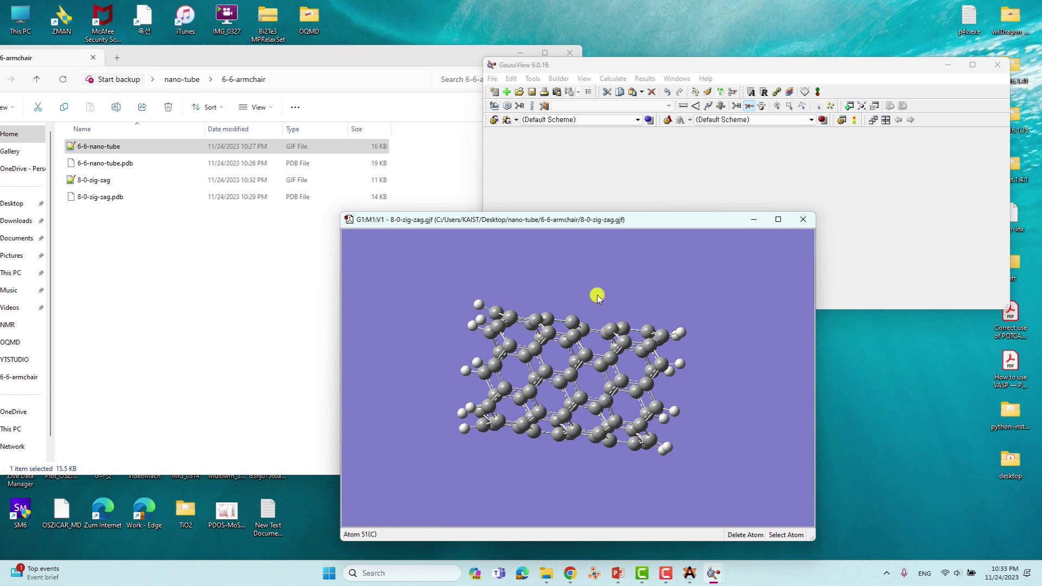
{"action": "left_click_drag", "start_coordinate": [597, 295], "coordinate": [609, 328]}
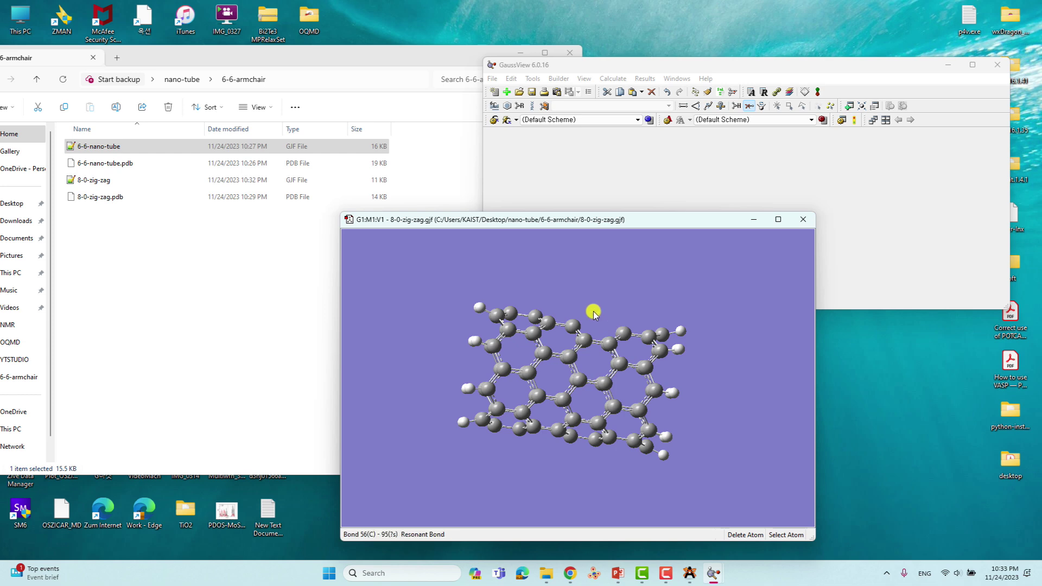
{"action": "mouse_move", "coordinate": [589, 326]}
{"action": "left_mouse_down"}
{"action": "mouse_move", "coordinate": [590, 342]}
{"action": "mouse_move", "coordinate": [588, 317]}
{"action": "left_mouse_up"}
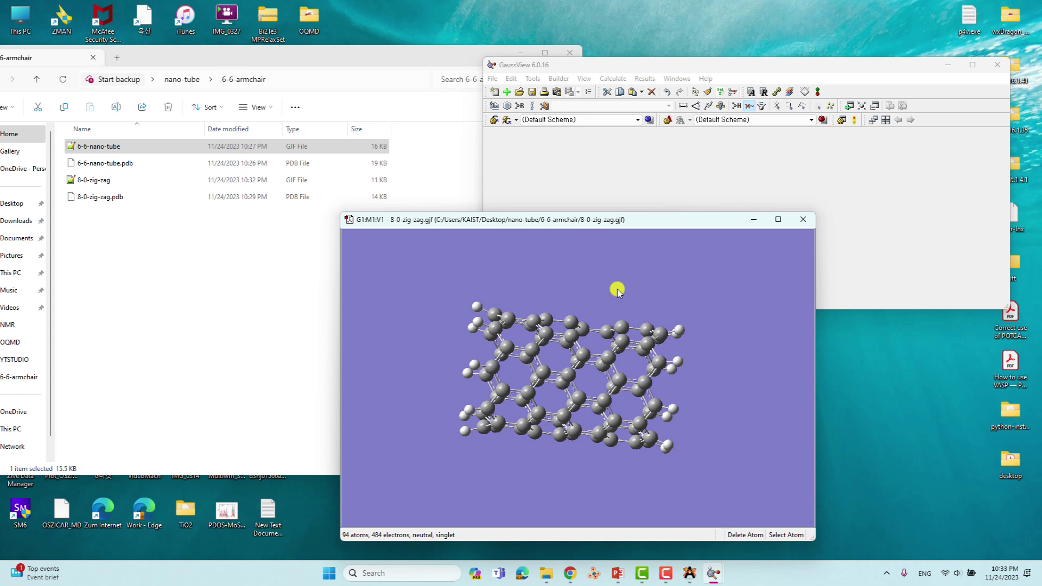
Step: Replace the four carbon atoms bordering the vacancy with single nitrogen atoms, rotating the tube to reach them all
{"action": "left_click", "coordinate": [494, 106]}
{"action": "left_click", "coordinate": [757, 136]}
{"action": "left_click", "coordinate": [545, 228]}
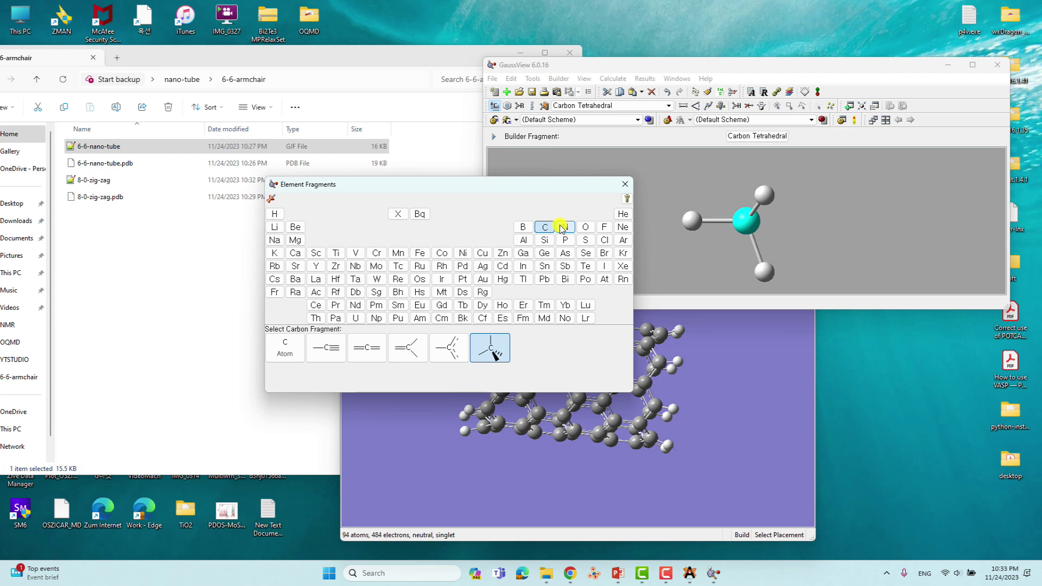
{"action": "left_click", "coordinate": [565, 227]}
{"action": "left_click", "coordinate": [285, 347]}
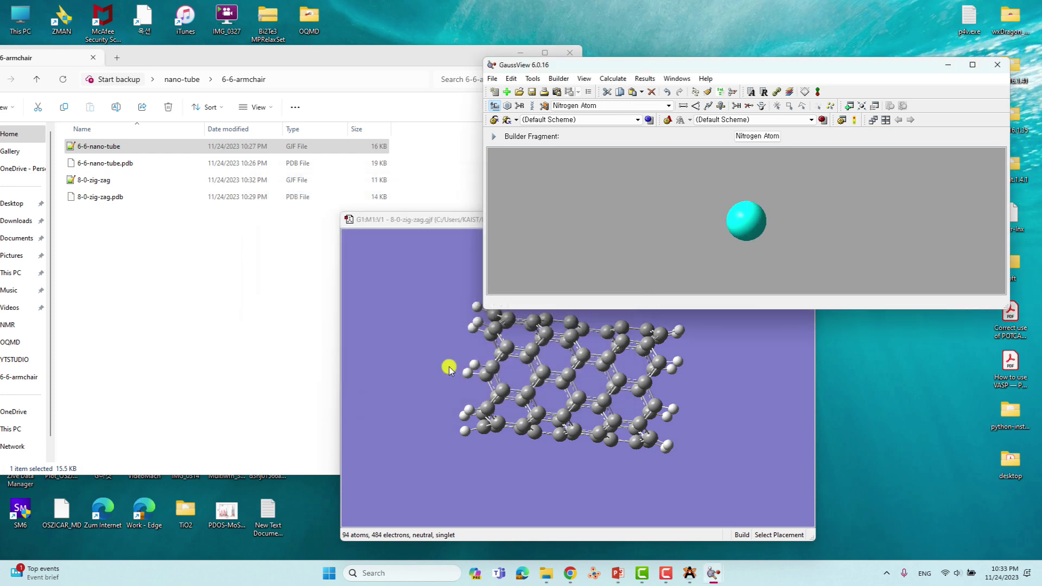
{"action": "left_click", "coordinate": [576, 338]}
{"action": "left_click", "coordinate": [573, 329]}
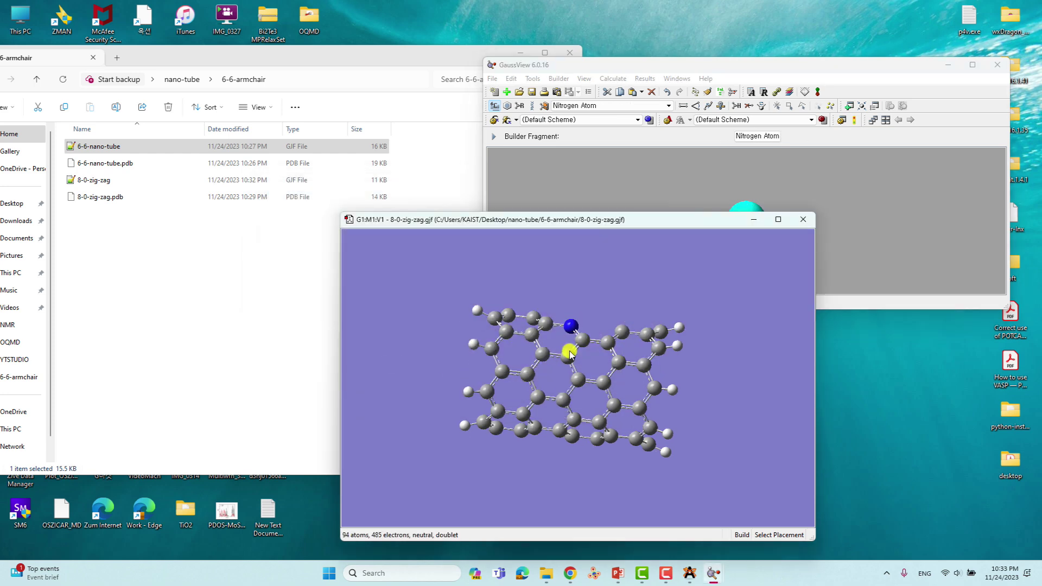
{"action": "left_click_drag", "start_coordinate": [599, 333], "coordinate": [591, 344]}
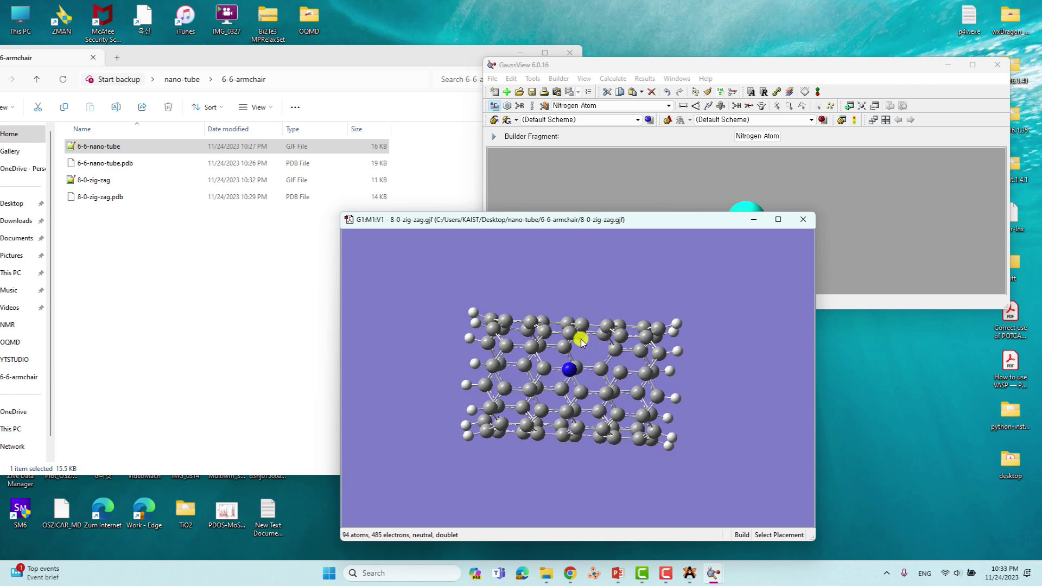
{"action": "left_click", "coordinate": [573, 334]}
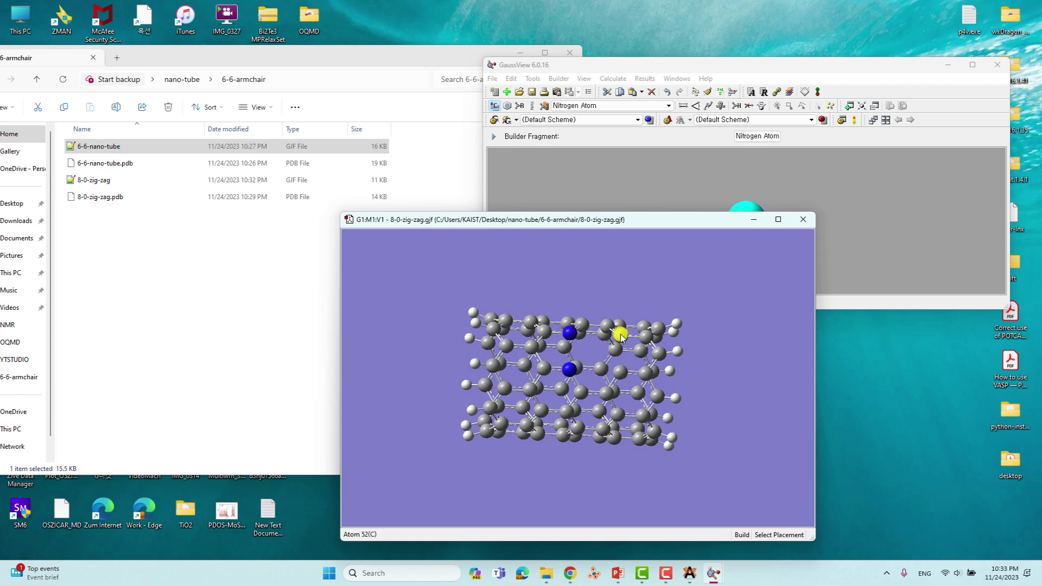
{"action": "left_click_drag", "start_coordinate": [622, 337], "coordinate": [624, 359]}
{"action": "left_click", "coordinate": [601, 330]}
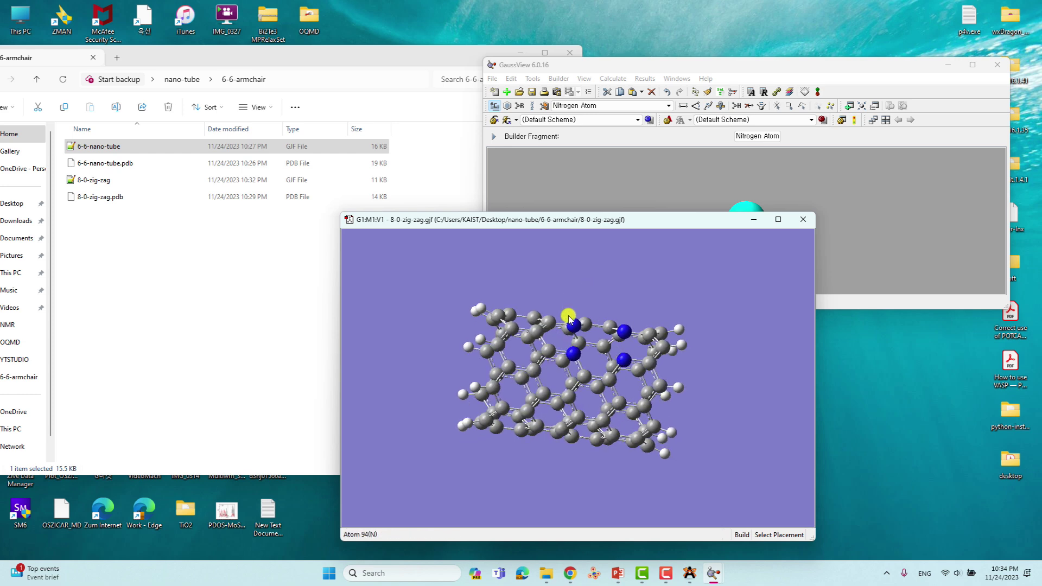
{"action": "left_click_drag", "start_coordinate": [570, 324], "coordinate": [588, 270]}
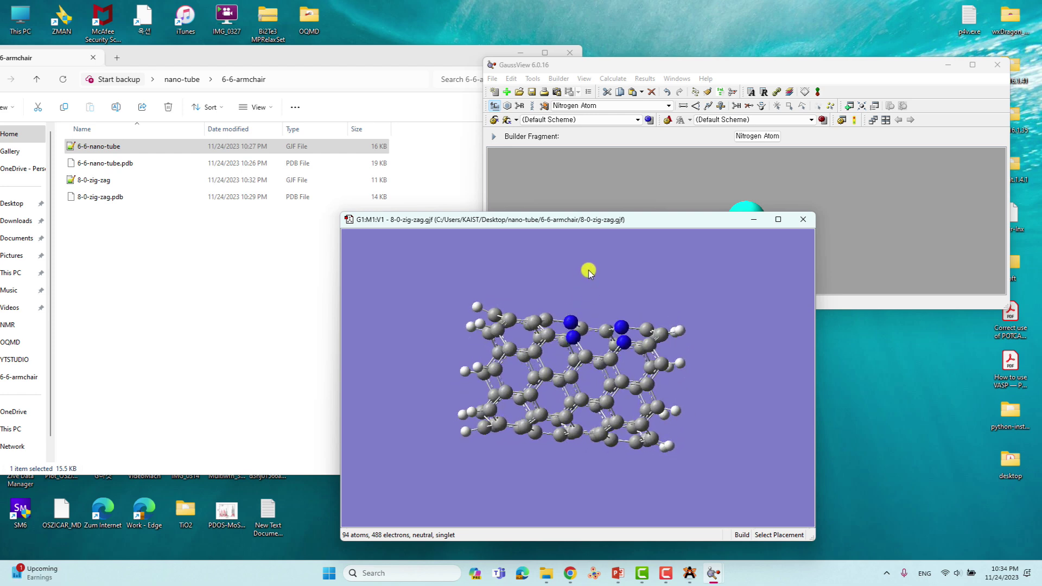
Step: Place a single iron atom just above the vacancy, between the four nitrogen atoms
{"action": "left_click", "coordinate": [737, 105]}
{"action": "left_click_drag", "start_coordinate": [594, 366], "coordinate": [598, 336]}
{"action": "left_click", "coordinate": [677, 121]}
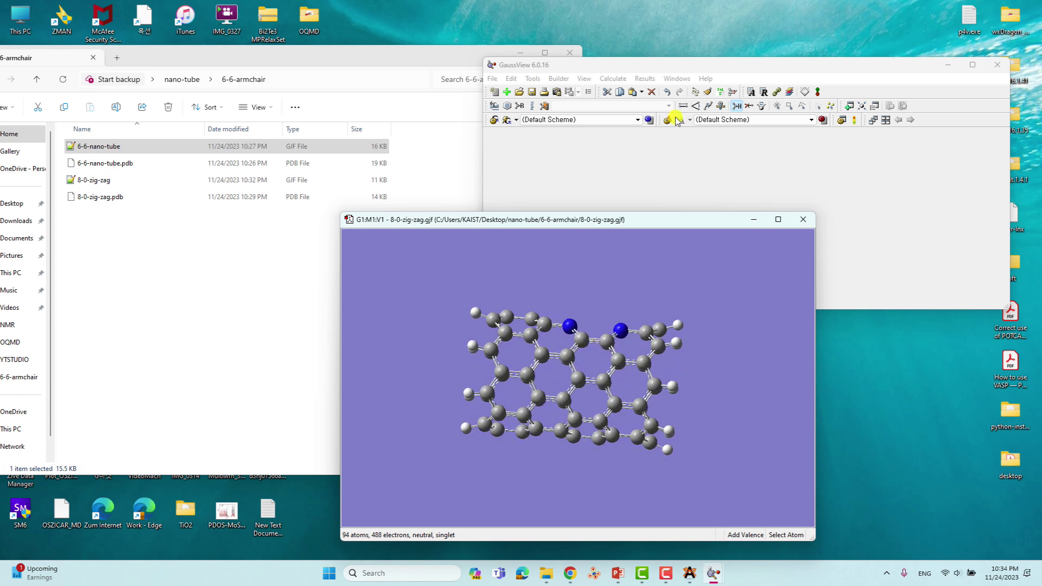
{"action": "left_click", "coordinate": [494, 105]}
{"action": "left_click", "coordinate": [758, 135]}
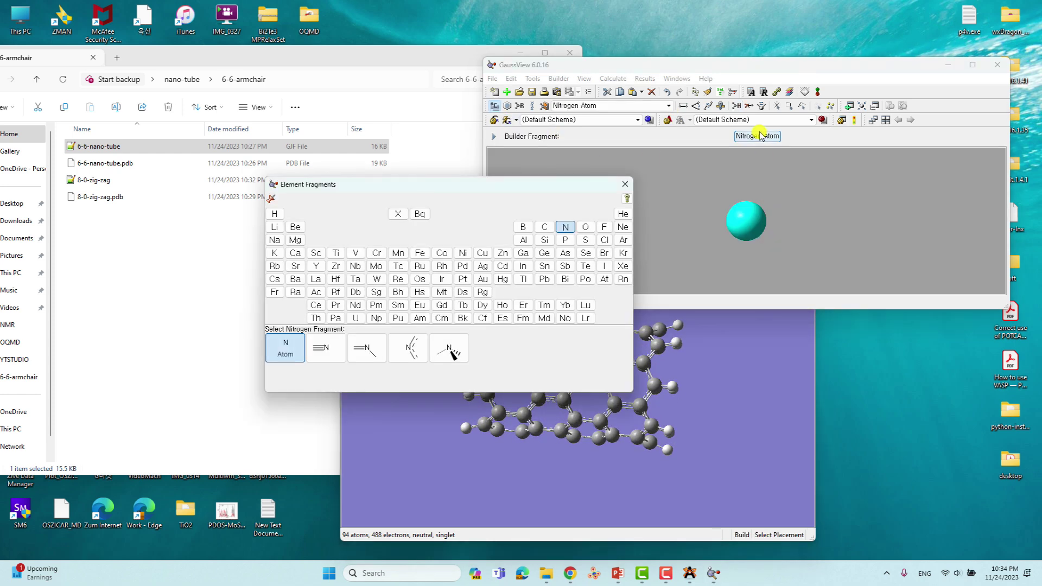
{"action": "left_click", "coordinate": [420, 253]}
{"action": "left_click", "coordinate": [285, 347]}
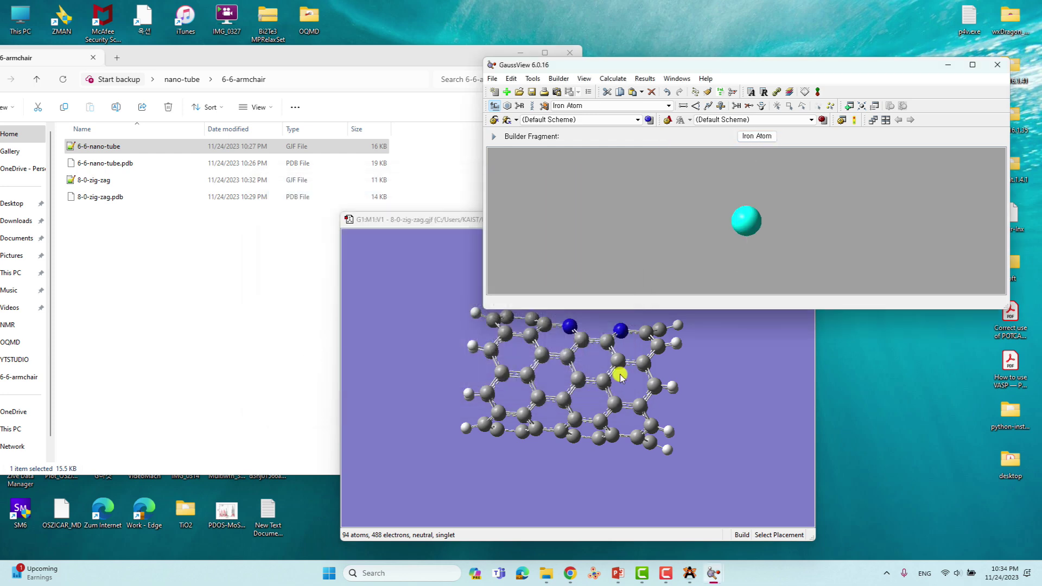
{"action": "left_click", "coordinate": [598, 317]}
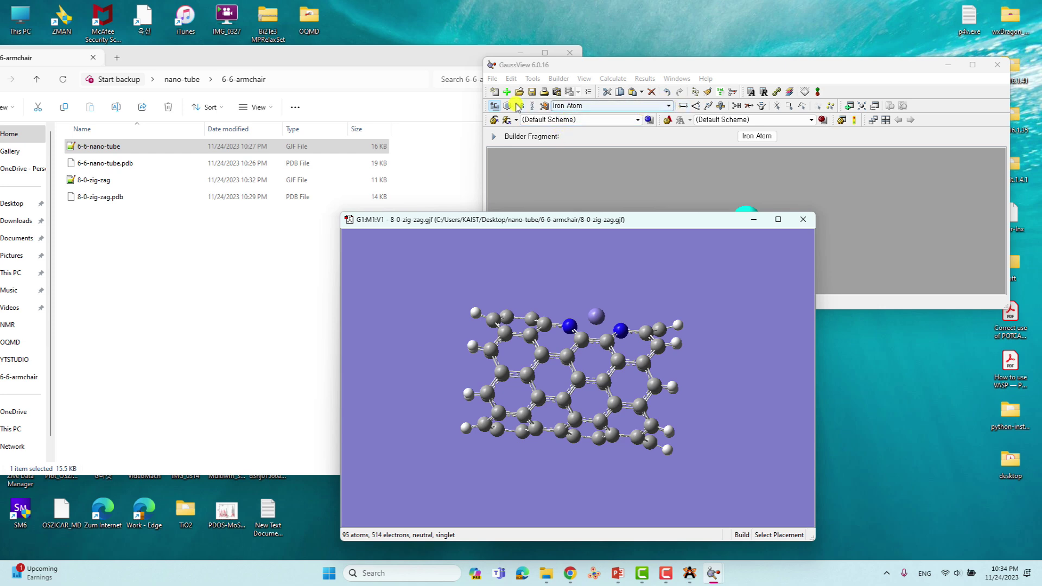
Step: Connect the iron atom with single bonds to the two nitrogen atoms on one side of the vacancy
{"action": "left_click_drag", "start_coordinate": [609, 351], "coordinate": [606, 380]}
{"action": "key", "text": "b"}
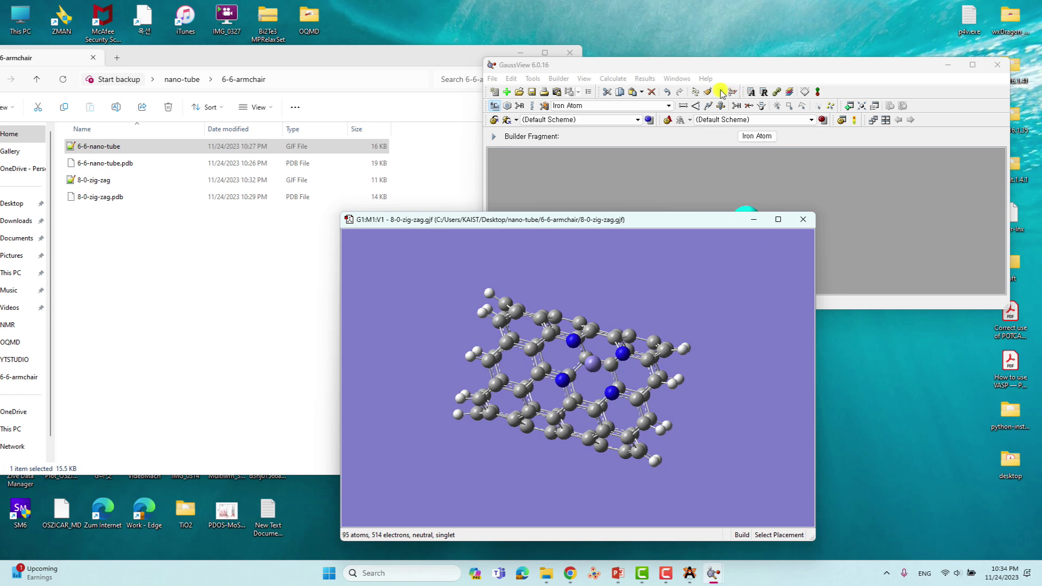
{"action": "left_click", "coordinate": [596, 368]}
{"action": "left_click", "coordinate": [596, 368]}
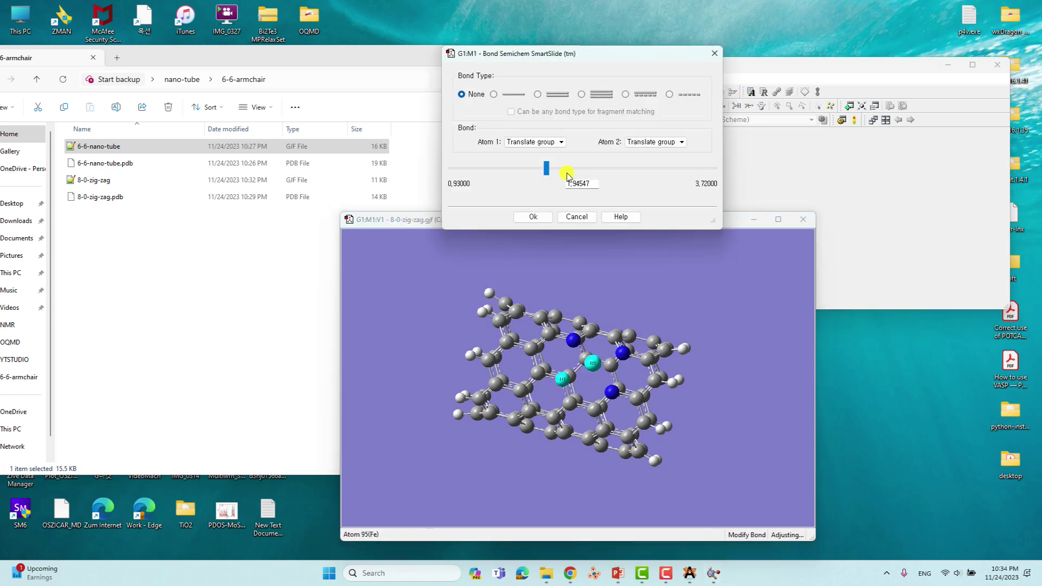
{"action": "left_click", "coordinate": [510, 97]}
{"action": "left_click", "coordinate": [533, 217]}
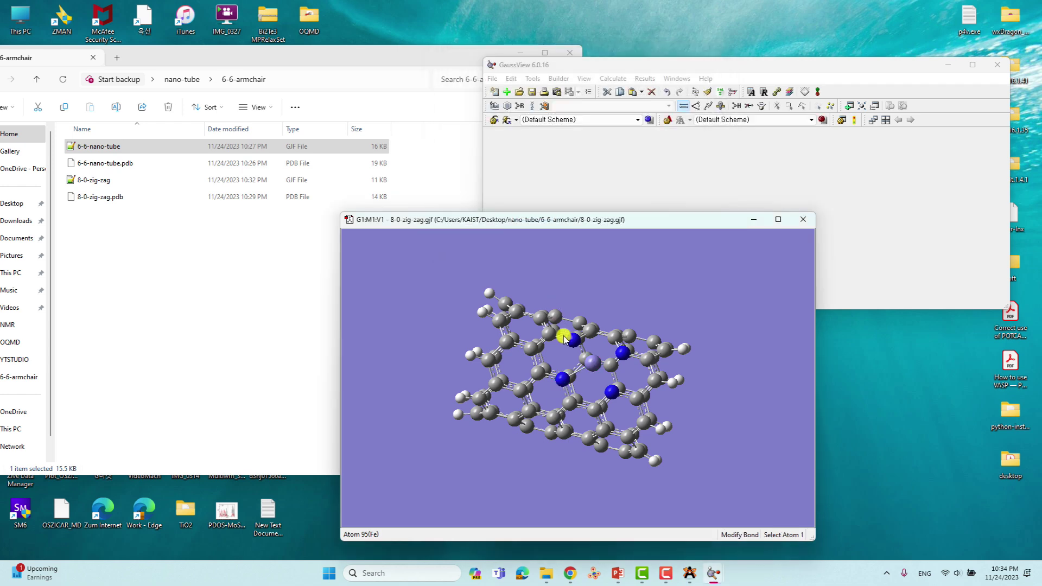
{"action": "left_click", "coordinate": [596, 367]}
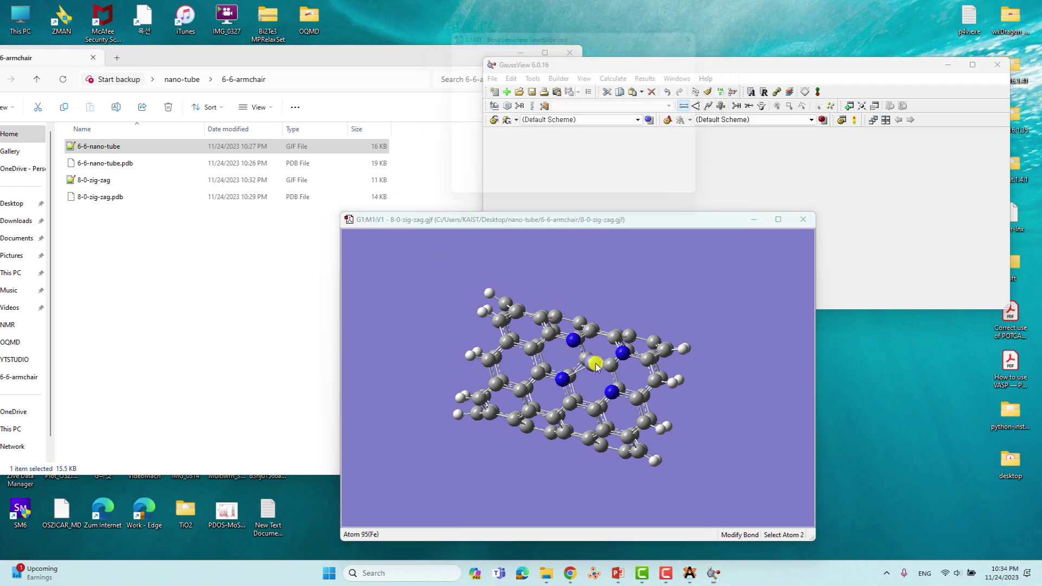
{"action": "left_click", "coordinate": [509, 76]}
{"action": "left_click", "coordinate": [528, 194]}
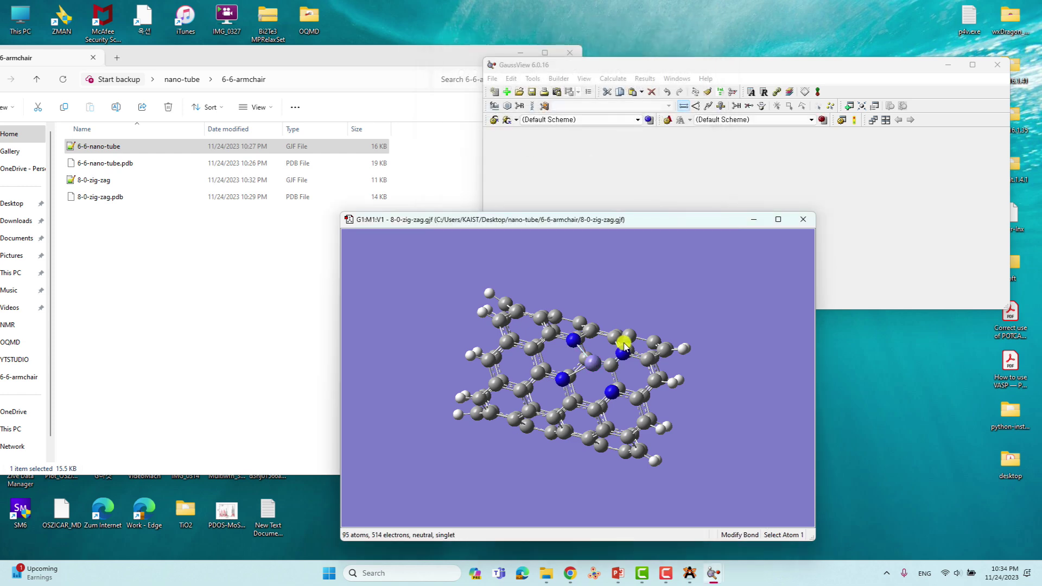
Step: Connect the iron atom with single bonds to the two remaining unbonded nitrogen atoms on the other side of the vacancy
{"action": "left_click", "coordinate": [594, 361]}
{"action": "left_click", "coordinate": [622, 353]}
{"action": "left_click", "coordinate": [504, 80]}
{"action": "left_click", "coordinate": [529, 194]}
{"action": "left_click", "coordinate": [593, 362]}
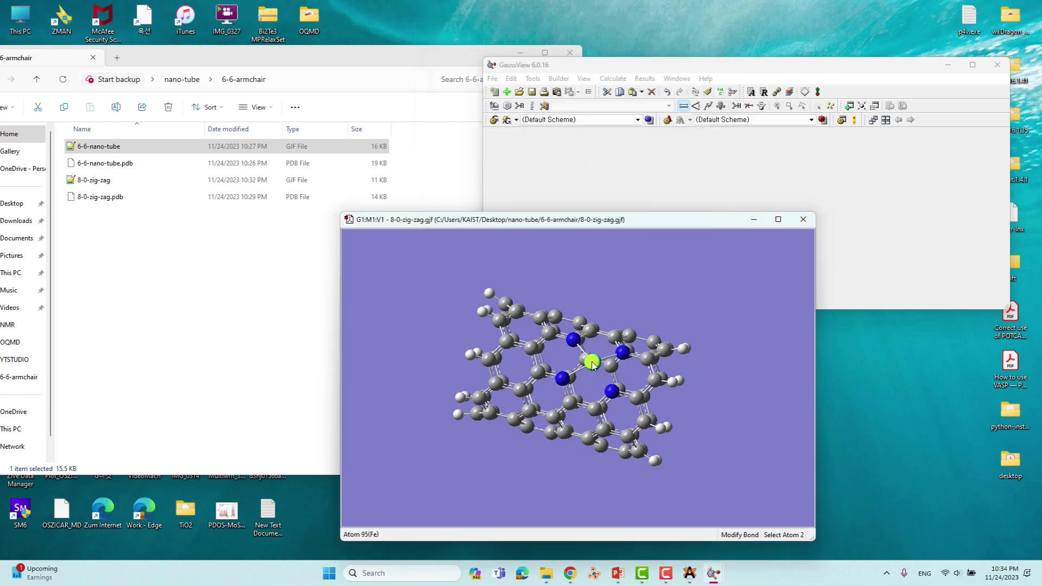
{"action": "left_click", "coordinate": [615, 390]}
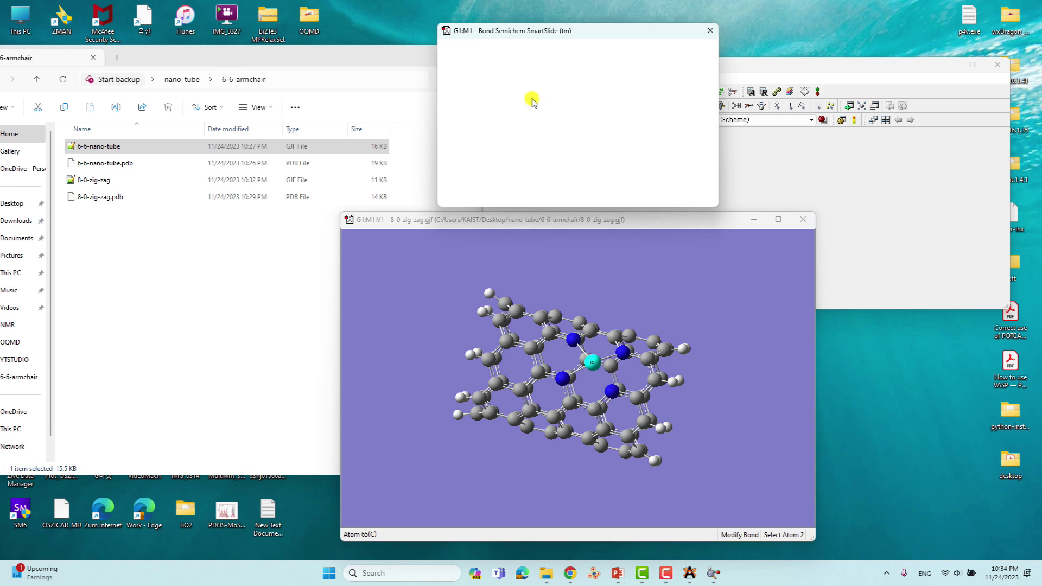
{"action": "left_click", "coordinate": [489, 71]}
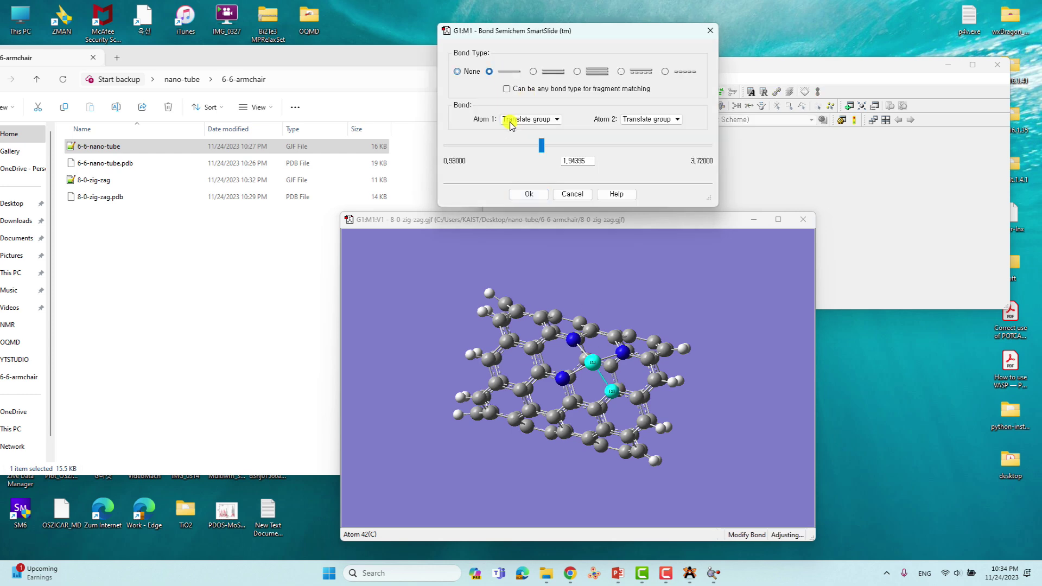
{"action": "left_click", "coordinate": [529, 190]}
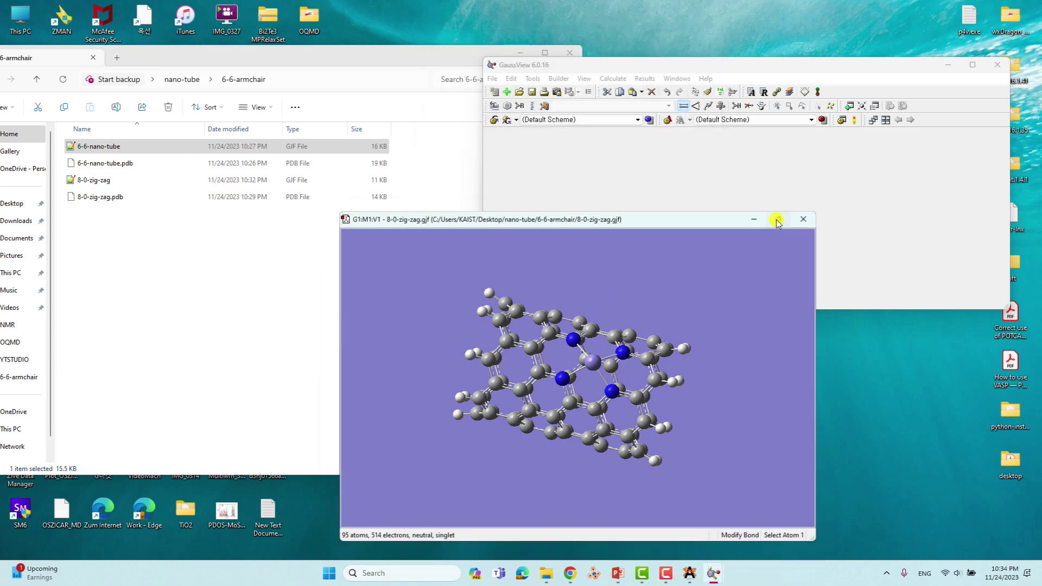
Step: Examine the iron–four-nitrogen site on the enlarged zigzag nanotube from the front and from the side
{"action": "left_click", "coordinate": [777, 220]}
{"action": "left_click_drag", "start_coordinate": [582, 235], "coordinate": [568, 219]}
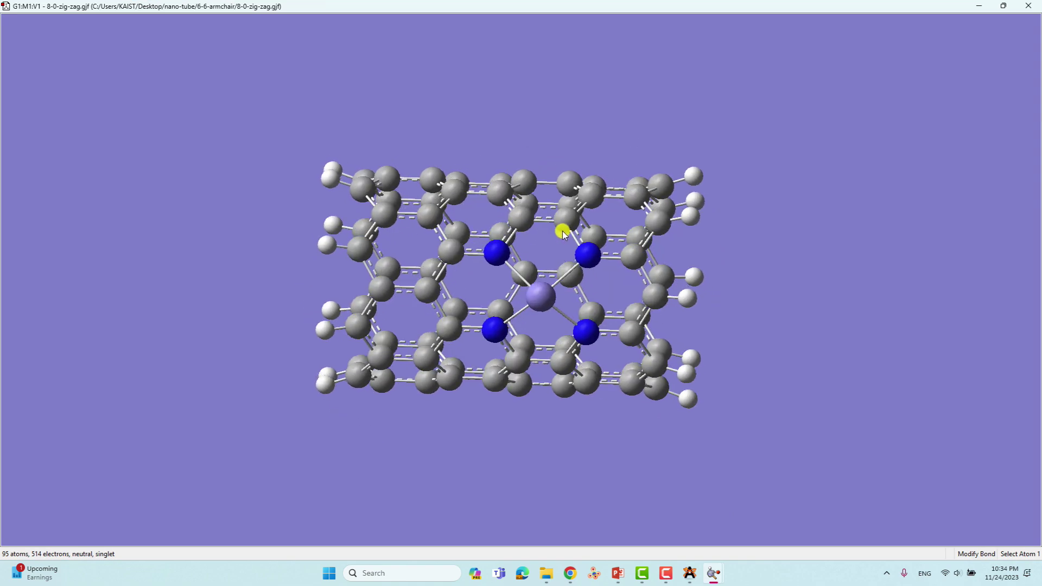
{"action": "scroll", "coordinate": [564, 233], "scroll_direction": "down", "scroll_amount": 2}
{"action": "scroll", "coordinate": [564, 233], "scroll_direction": "up", "scroll_amount": 2}
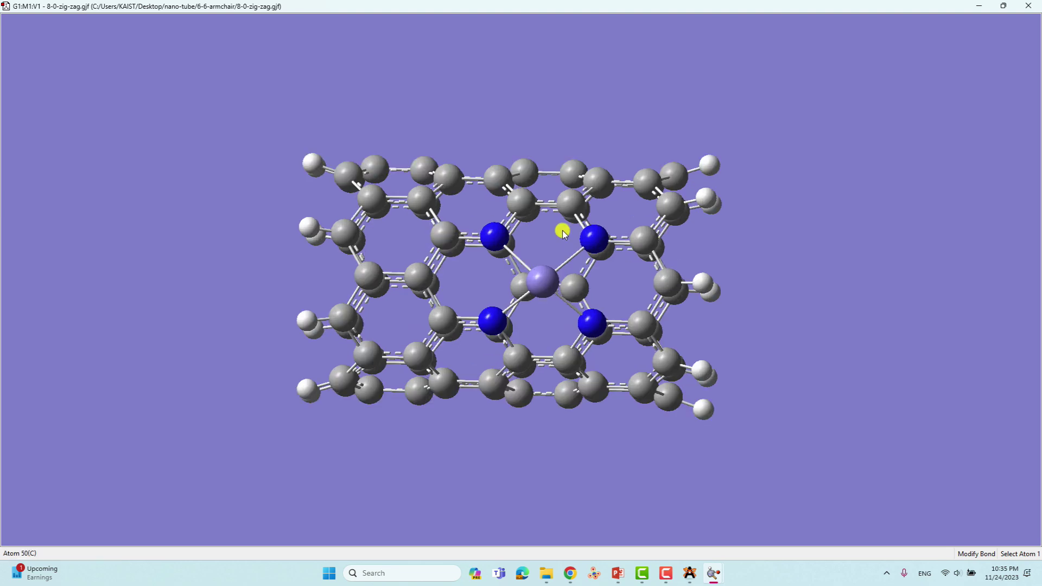
{"action": "scroll", "coordinate": [563, 234], "scroll_direction": "up", "scroll_amount": 3}
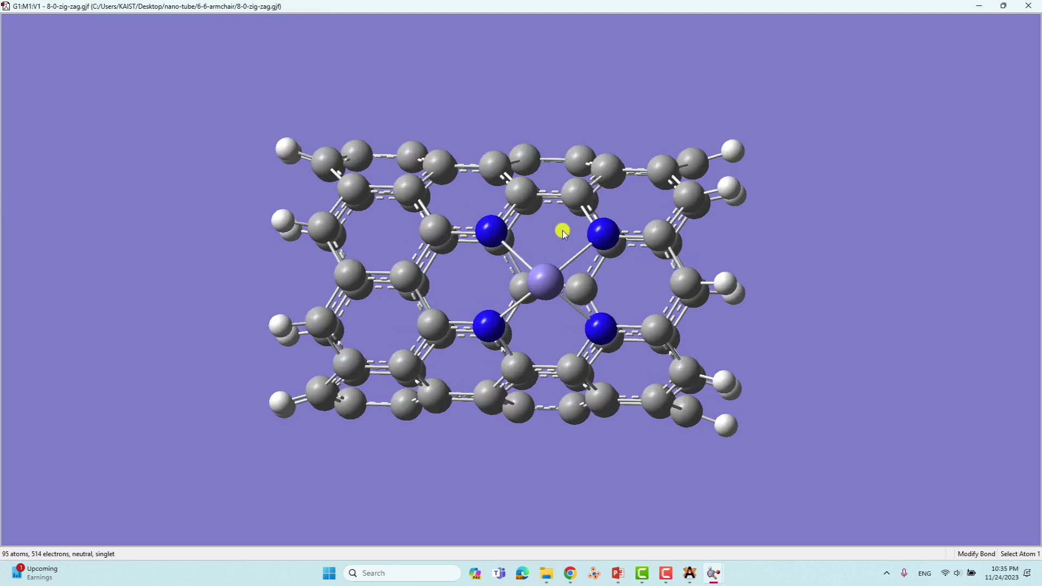
{"action": "mouse_move", "coordinate": [580, 271]}
{"action": "left_mouse_down"}
{"action": "mouse_move", "coordinate": [584, 230]}
{"action": "mouse_move", "coordinate": [577, 270]}
{"action": "mouse_move", "coordinate": [573, 259]}
{"action": "left_mouse_up"}
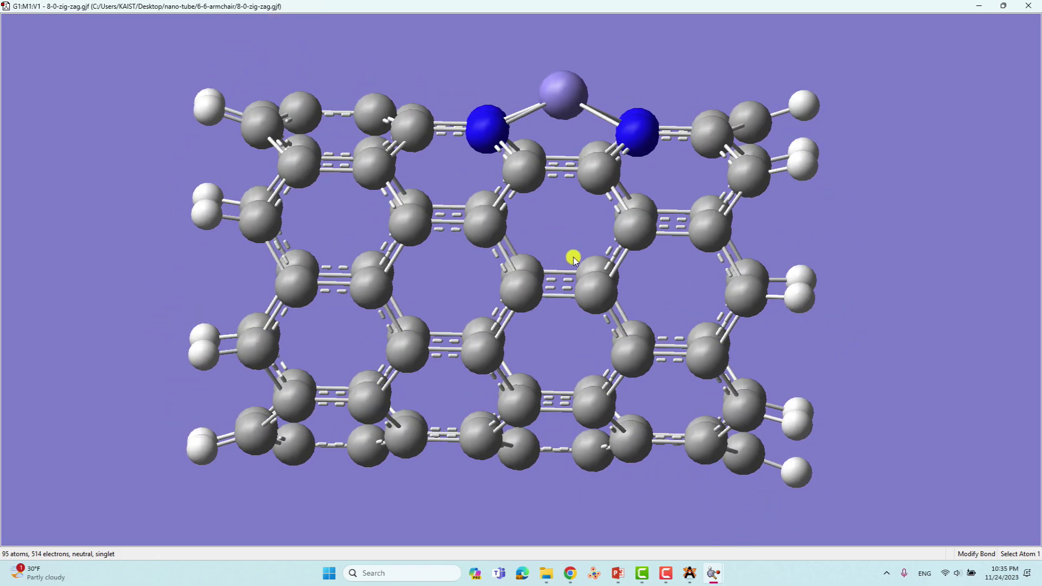
{"action": "mouse_move", "coordinate": [574, 260]}
{"action": "left_mouse_down"}
{"action": "mouse_move", "coordinate": [572, 298]}
{"action": "mouse_move", "coordinate": [577, 244]}
{"action": "mouse_move", "coordinate": [574, 255]}
{"action": "left_mouse_up"}
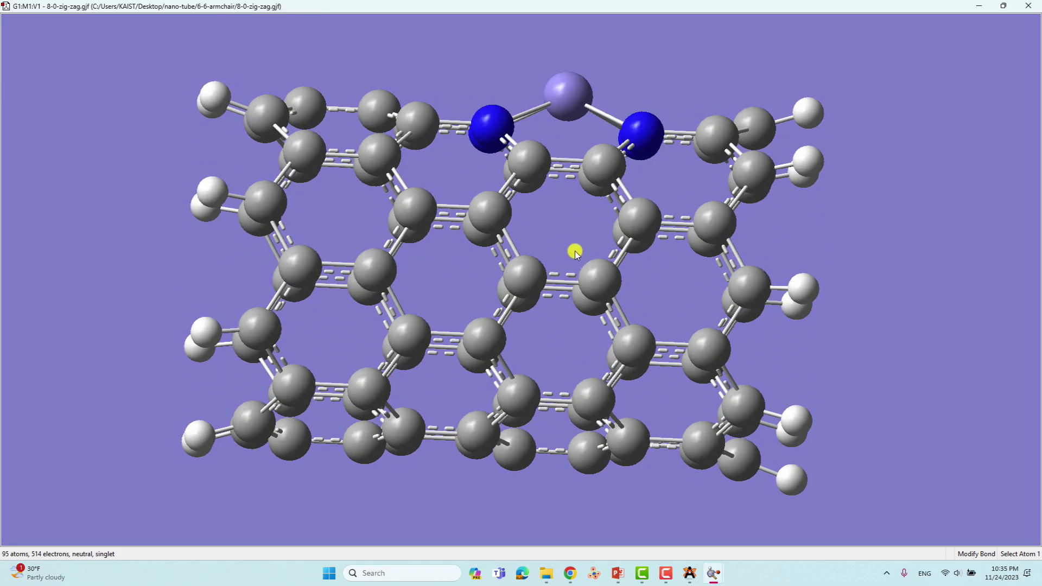
{"action": "right_click_drag", "start_coordinate": [575, 251], "coordinate": [564, 181]}
{"action": "scroll", "coordinate": [565, 181], "scroll_direction": "down", "scroll_amount": 5}
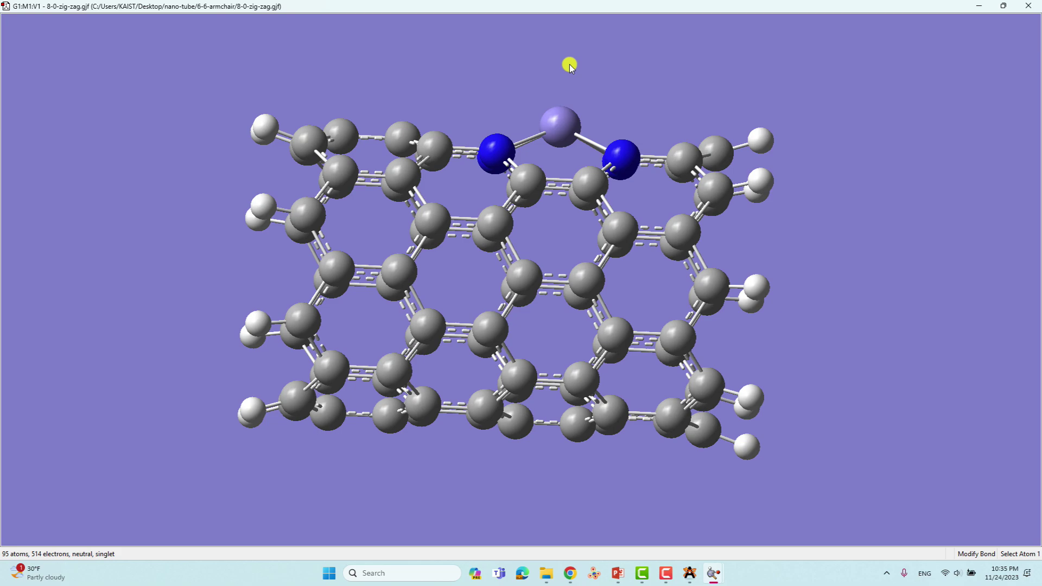
{"action": "left_click_drag", "start_coordinate": [552, 218], "coordinate": [575, 188]}
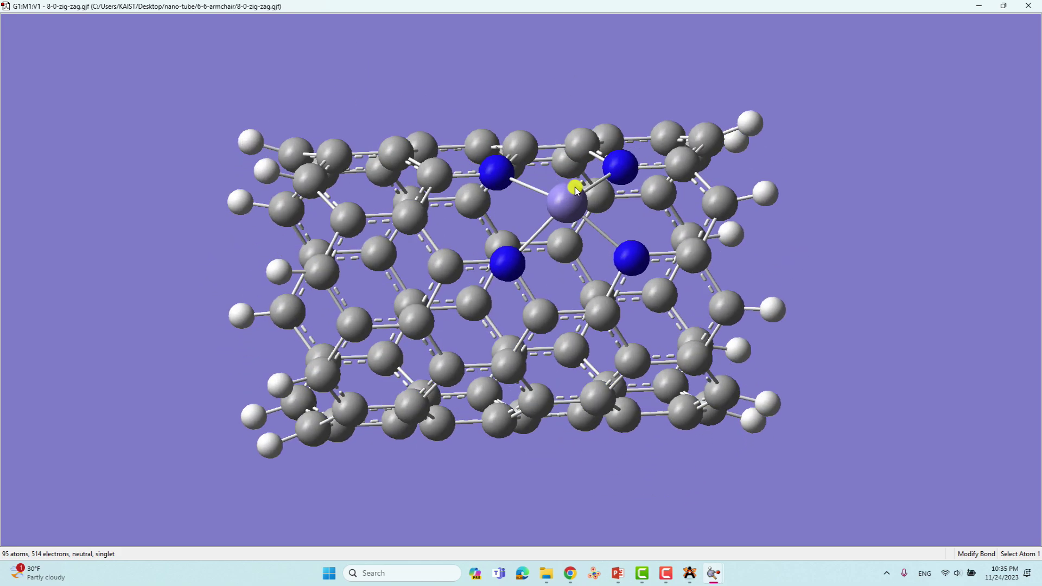
{"action": "left_click", "coordinate": [1003, 7]}
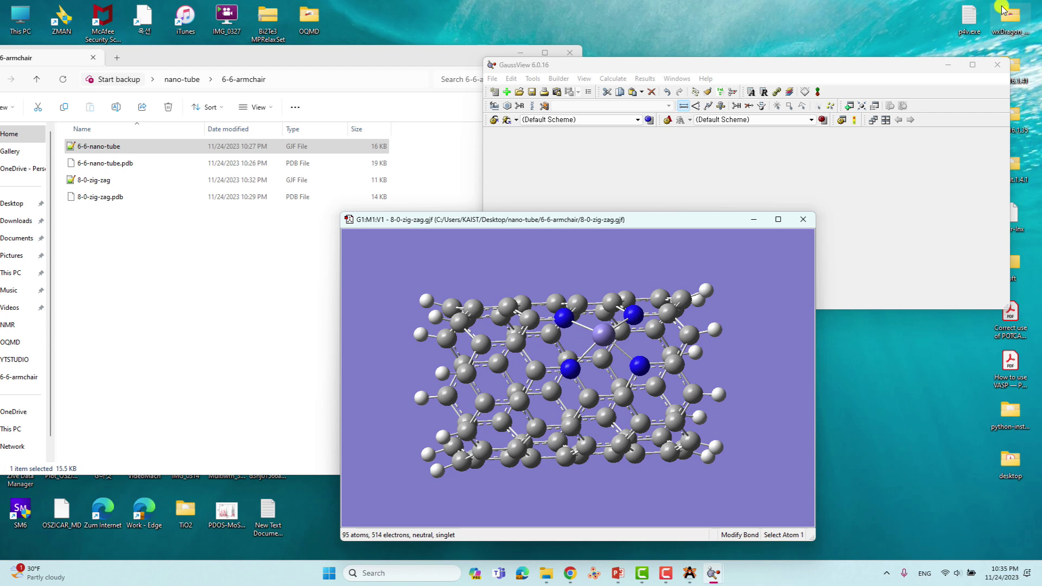
{"action": "left_click", "coordinate": [728, 175]}
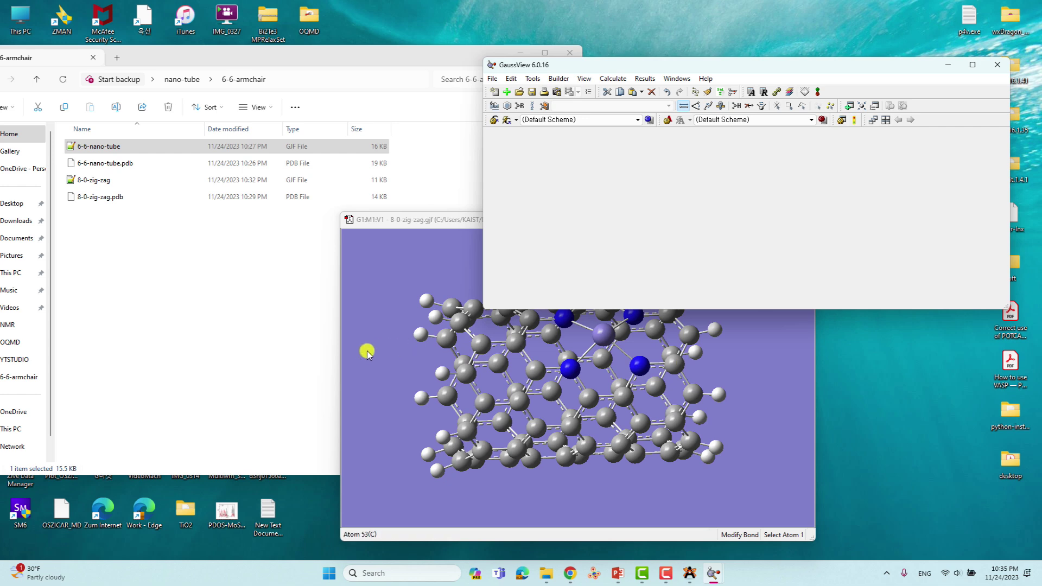
{"action": "left_click", "coordinate": [151, 279]}
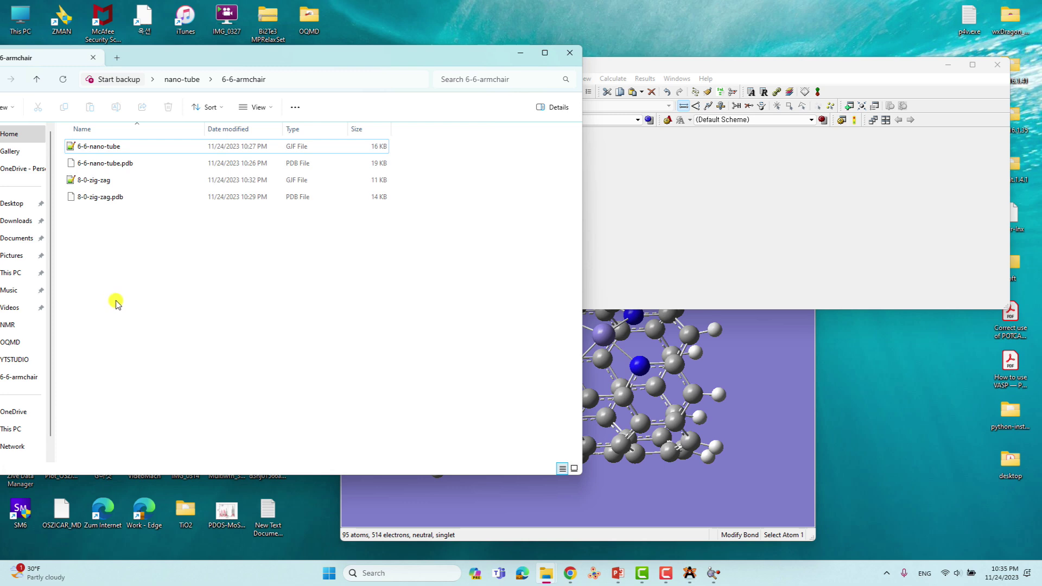
{"action": "left_click", "coordinate": [760, 443]}
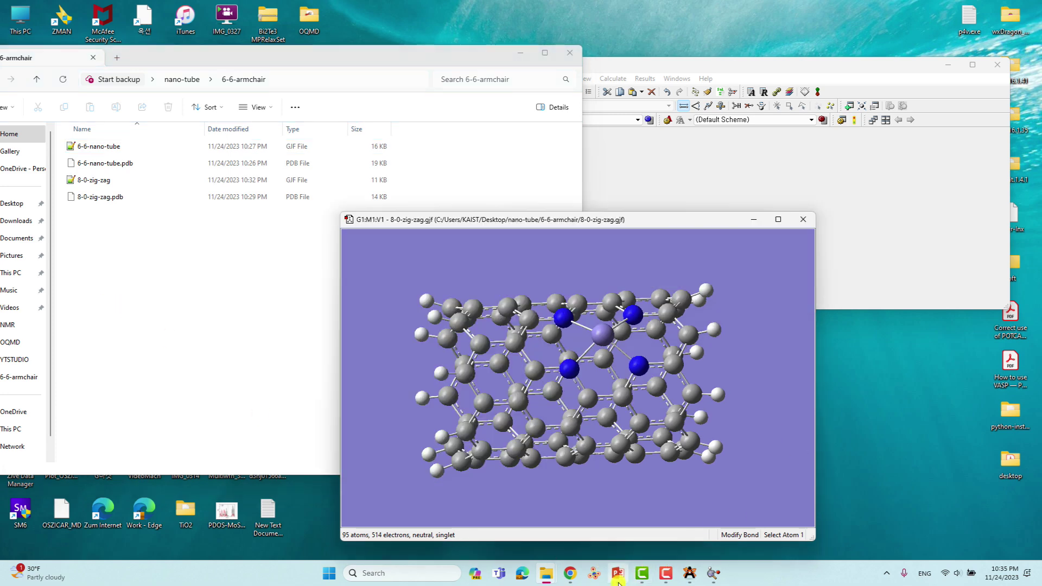
Step: Switch to the Nano-tube presentation in PowerPoint and start the slide show from slide 3
{"action": "mouse_move", "coordinate": [618, 576]}
{"action": "left_click", "coordinate": [575, 530]}
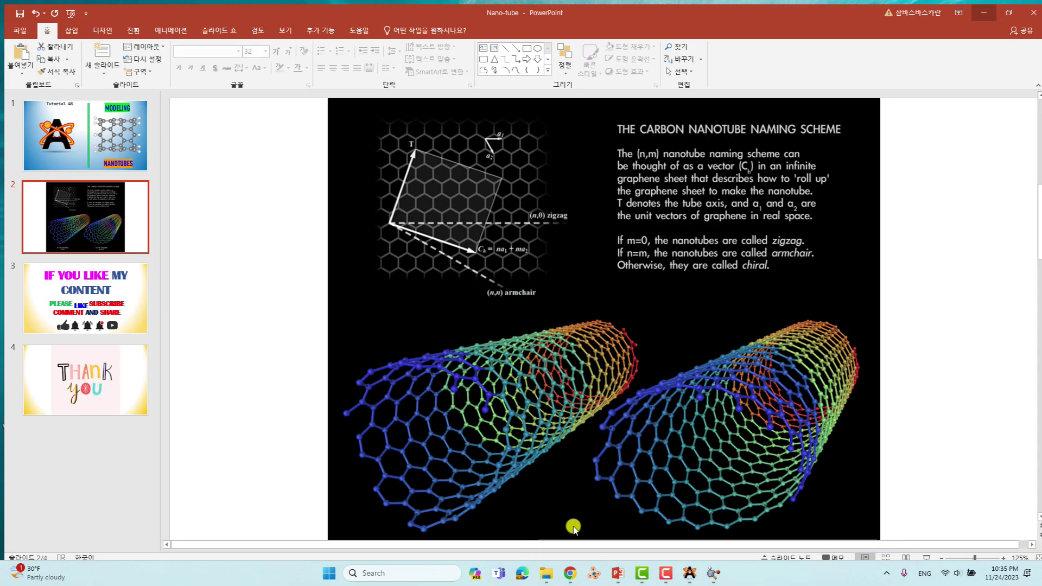
{"action": "scroll", "coordinate": [759, 532], "scroll_direction": "down", "scroll_amount": 1}
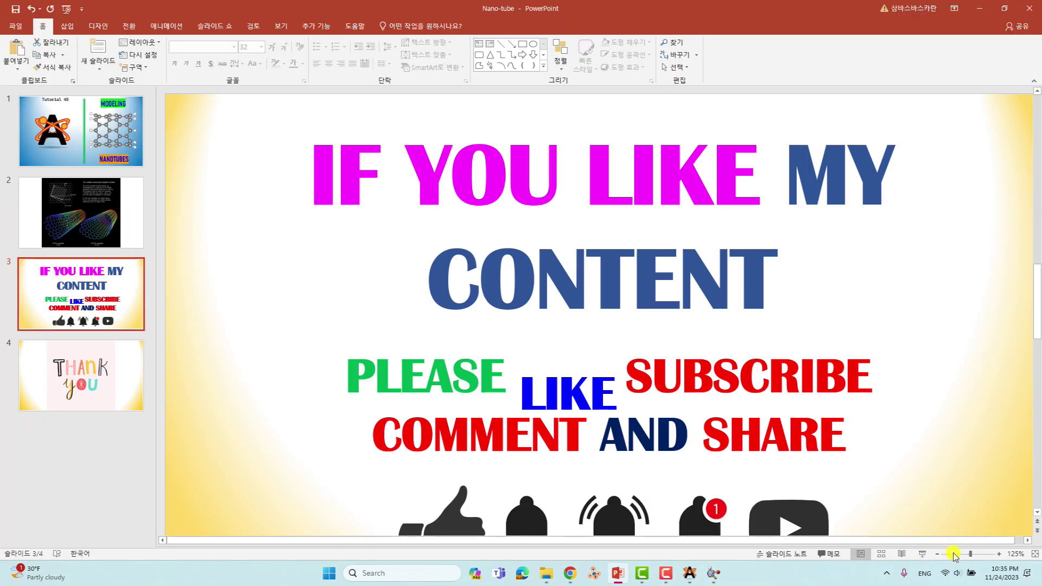
{"action": "left_click", "coordinate": [923, 554]}
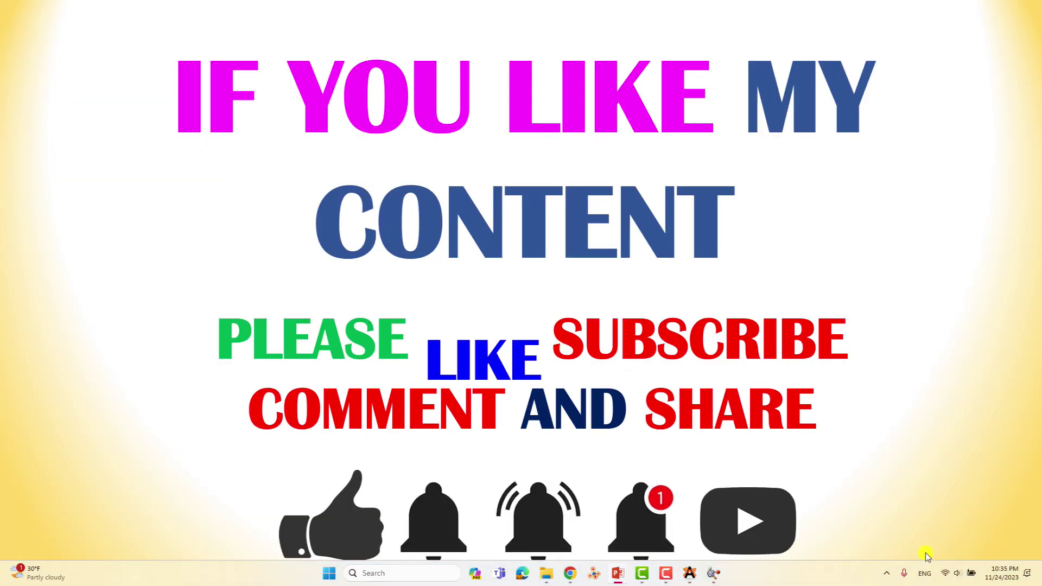